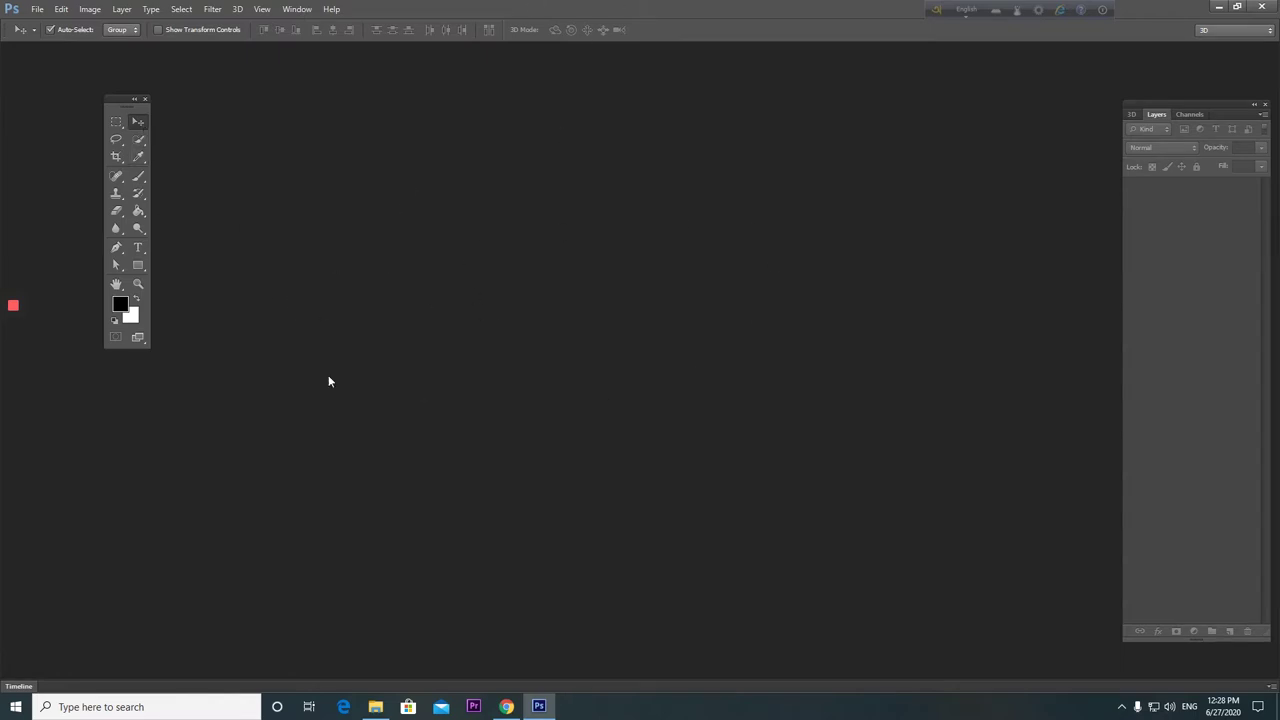
Open File Explorer on the mog folder holding the cup, mug and portrait images.
click(375, 706)
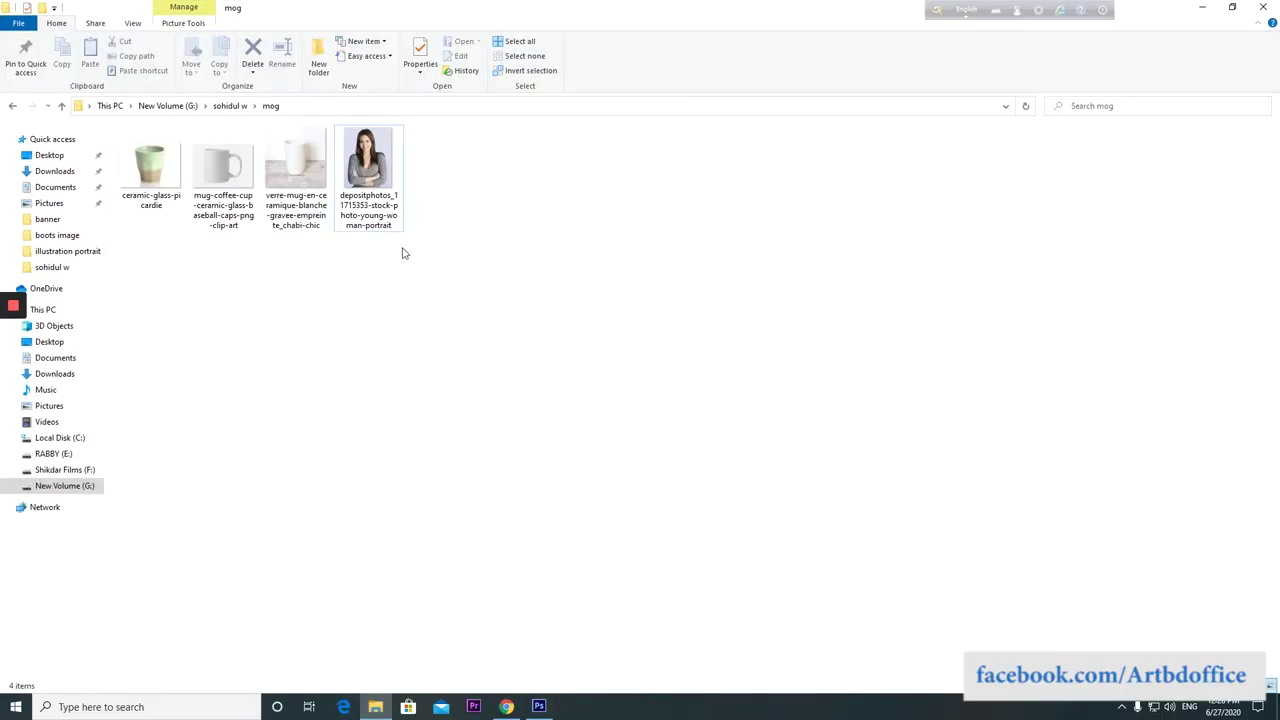
Open the white mug-coffee-cup PNG in Photoshop from the mog folder.
click(295, 165)
click(222, 175)
click(155, 168)
click(232, 178)
click(293, 167)
click(150, 165)
click(222, 160)
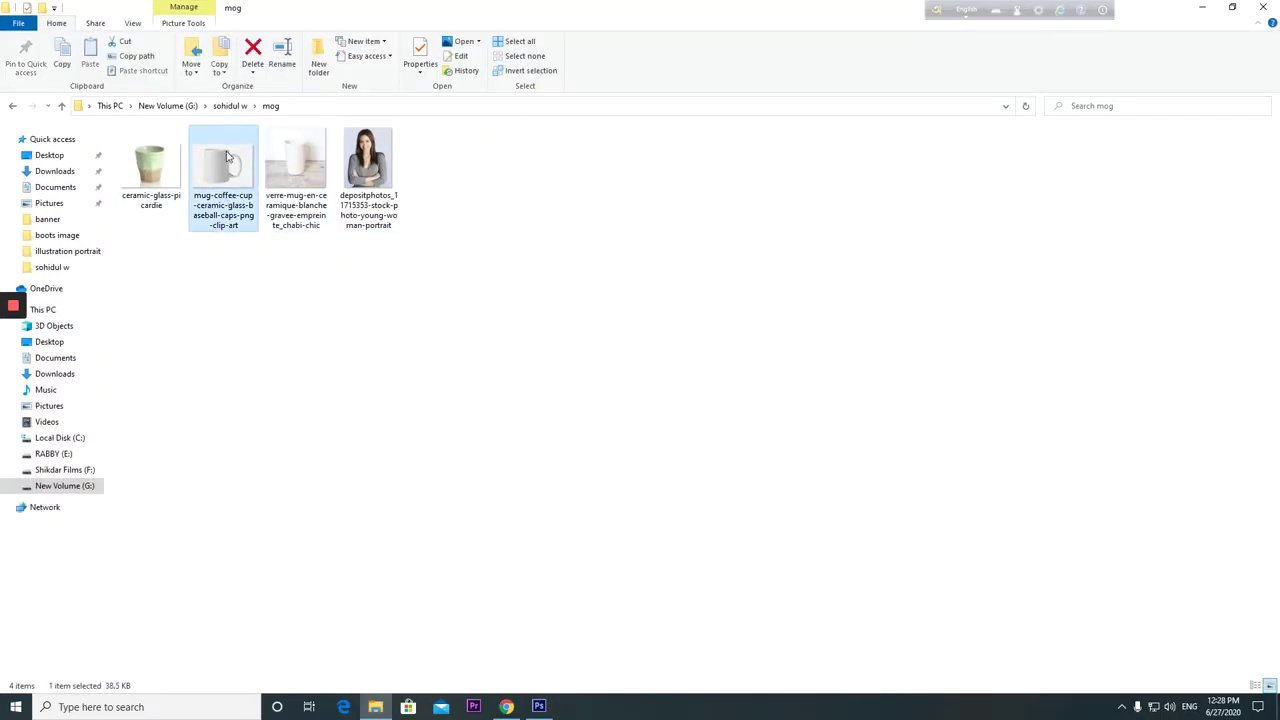
mouse_move(210, 162)
mouse_down()
mouse_move(543, 705)
mouse_move(606, 449)
mouse_up()
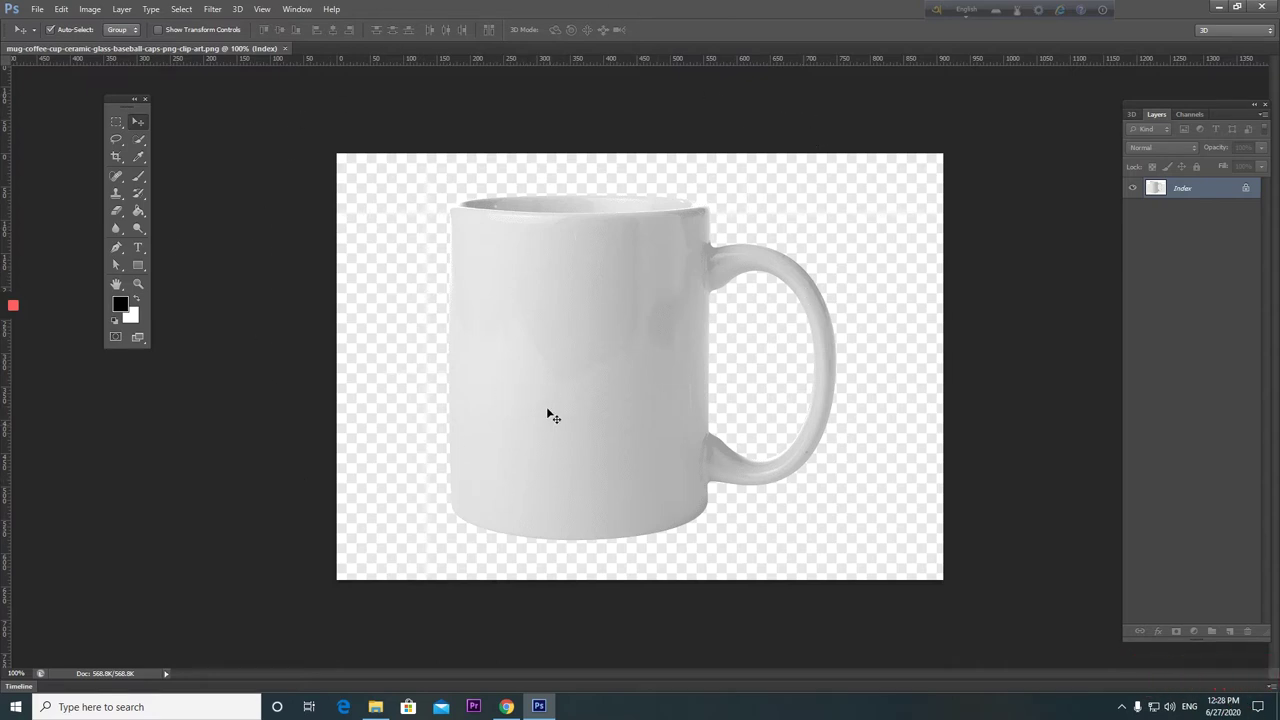
Bring the woman's portrait photo into Photoshop as a second document.
click(375, 707)
click(393, 218)
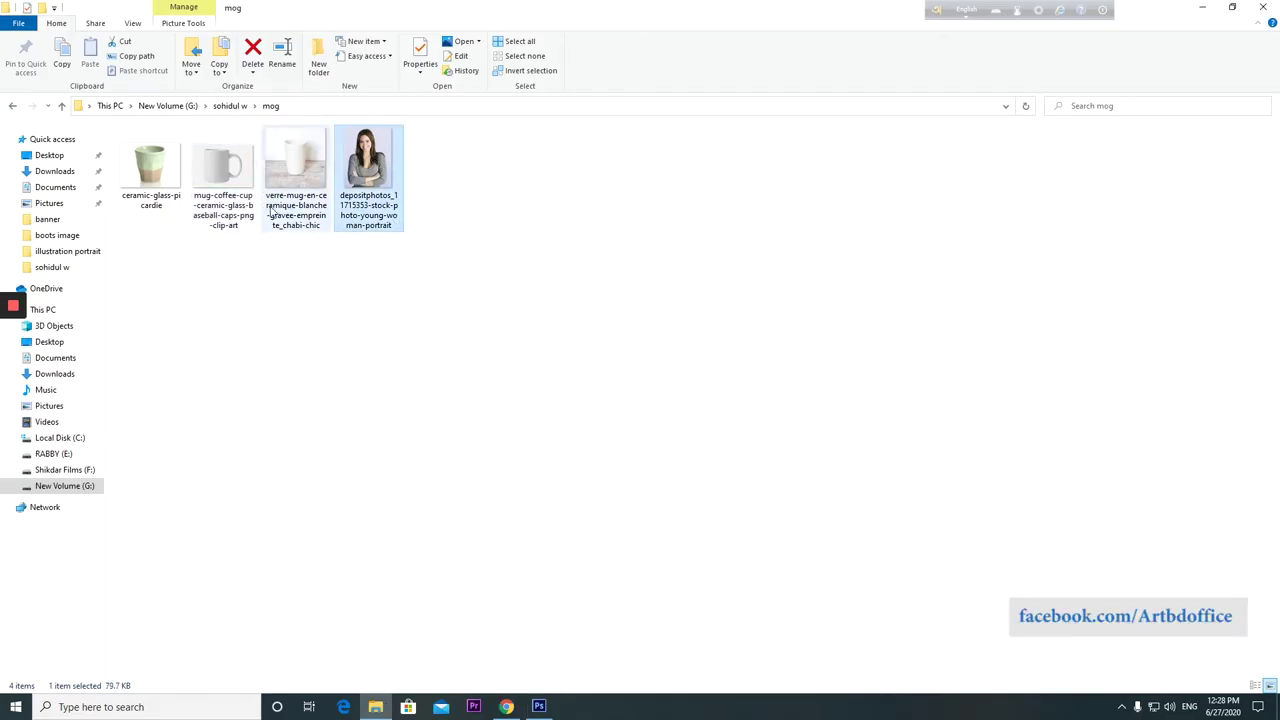
drag(369, 158, 602, 390)
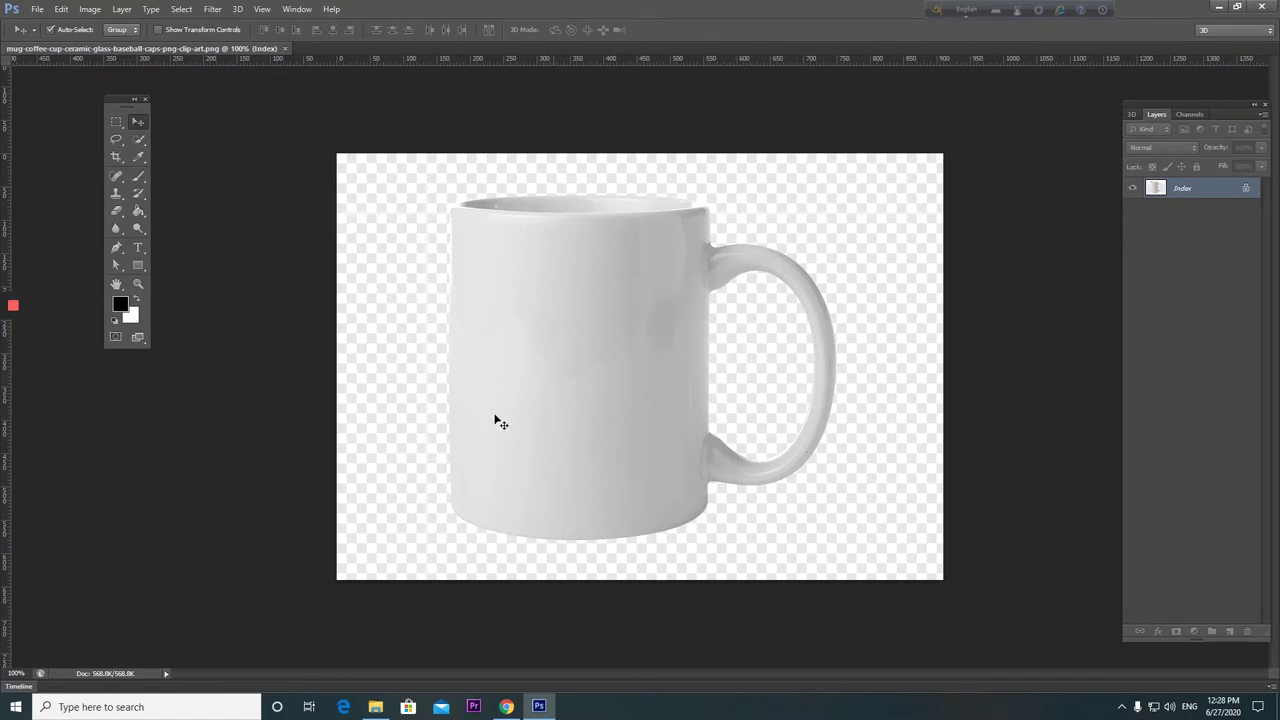
click(378, 707)
Cut the whole portrait from its document and paste it onto the mug document.
drag(366, 166, 896, 43)
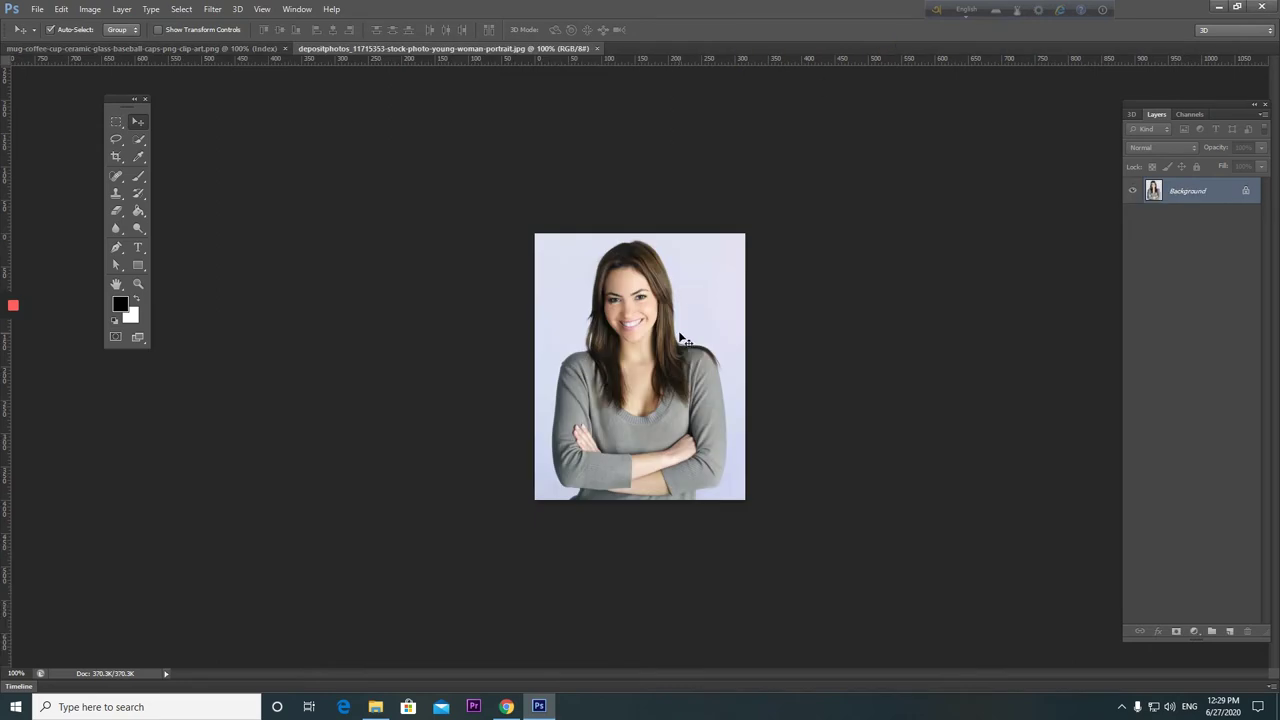
key(ctrl+a)
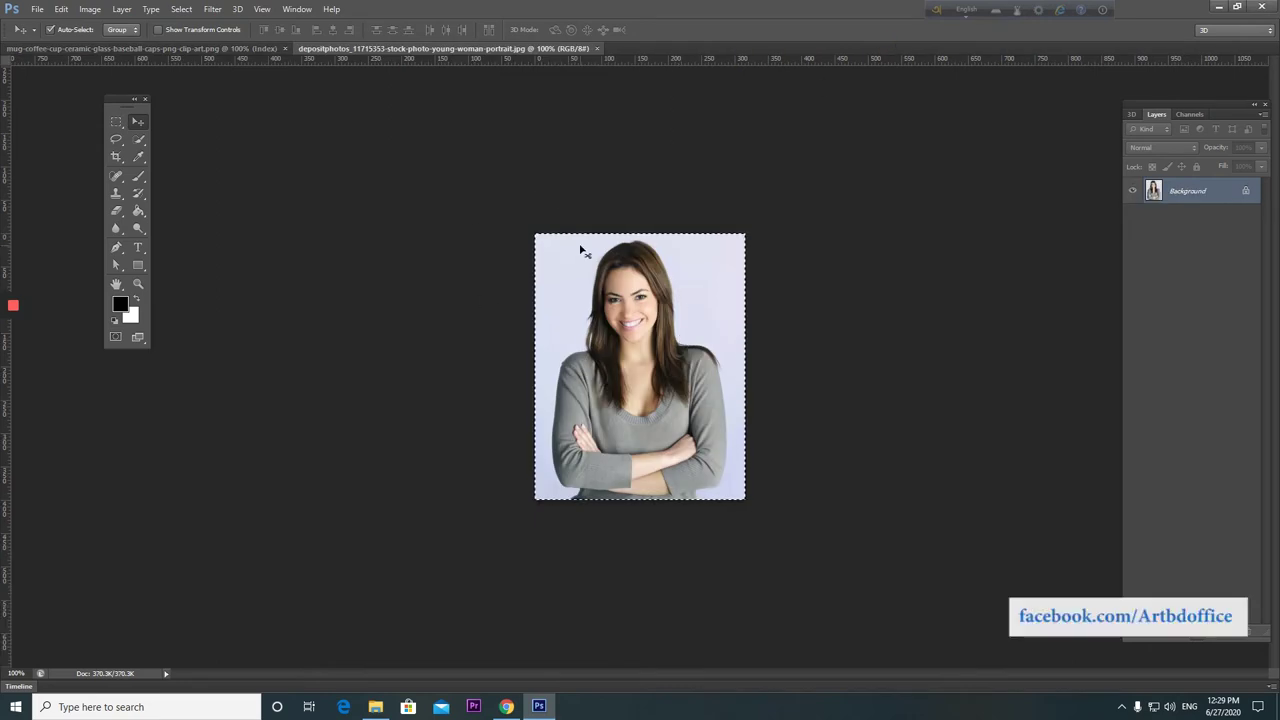
key(ctrl+x)
click(257, 49)
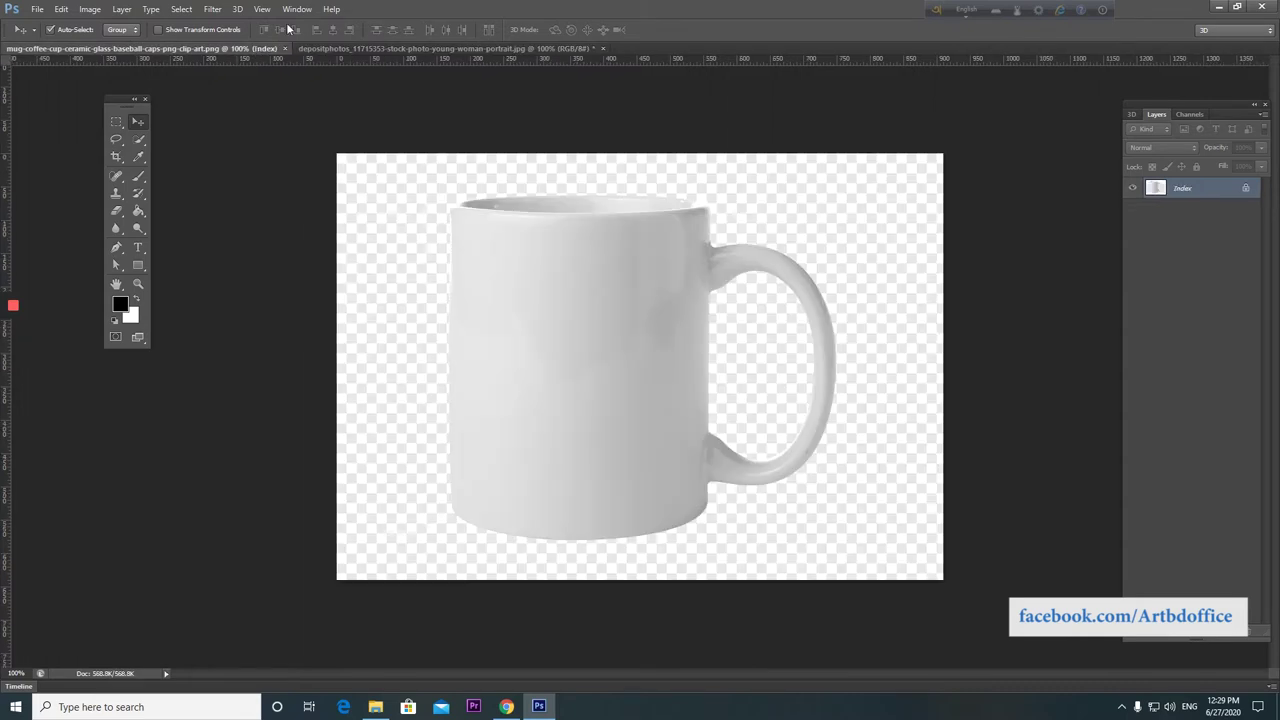
key(ctrl+v)
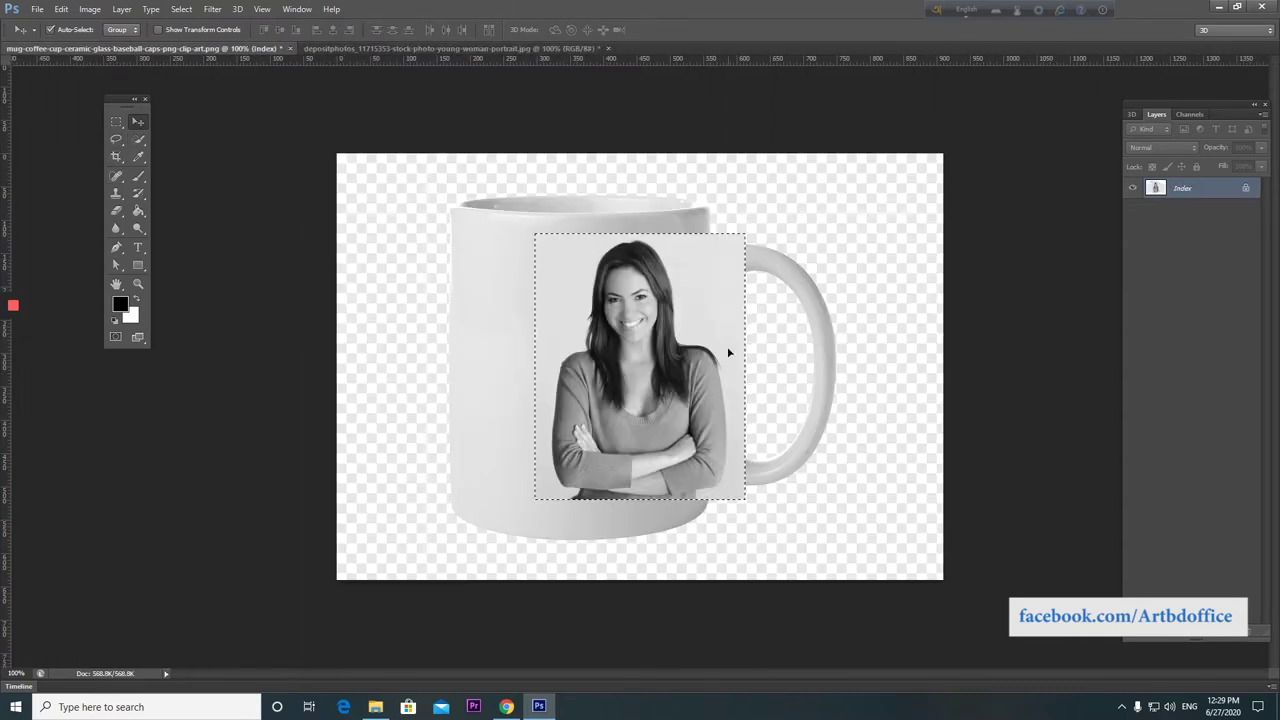
Trial-place the portrait on the mug at about 84% size, then undo the placement.
drag(682, 405, 614, 405)
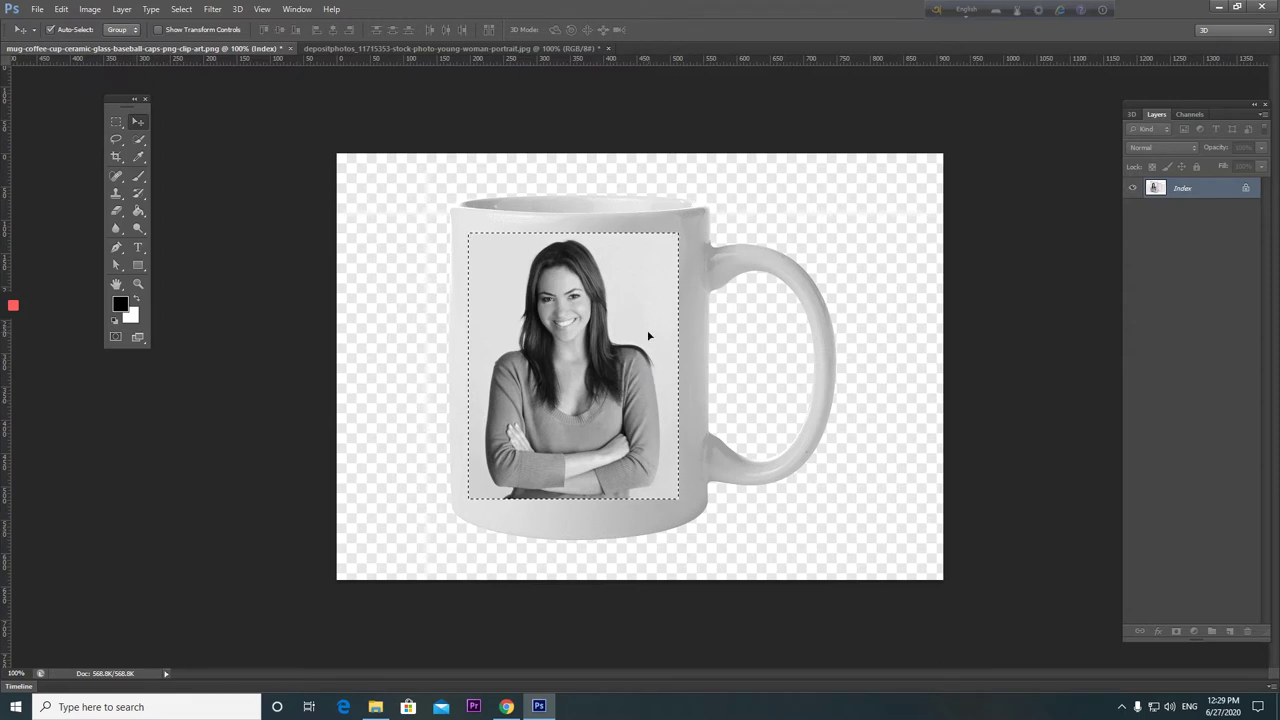
key(ctrl+t)
drag(690, 237, 651, 259)
key(Return)
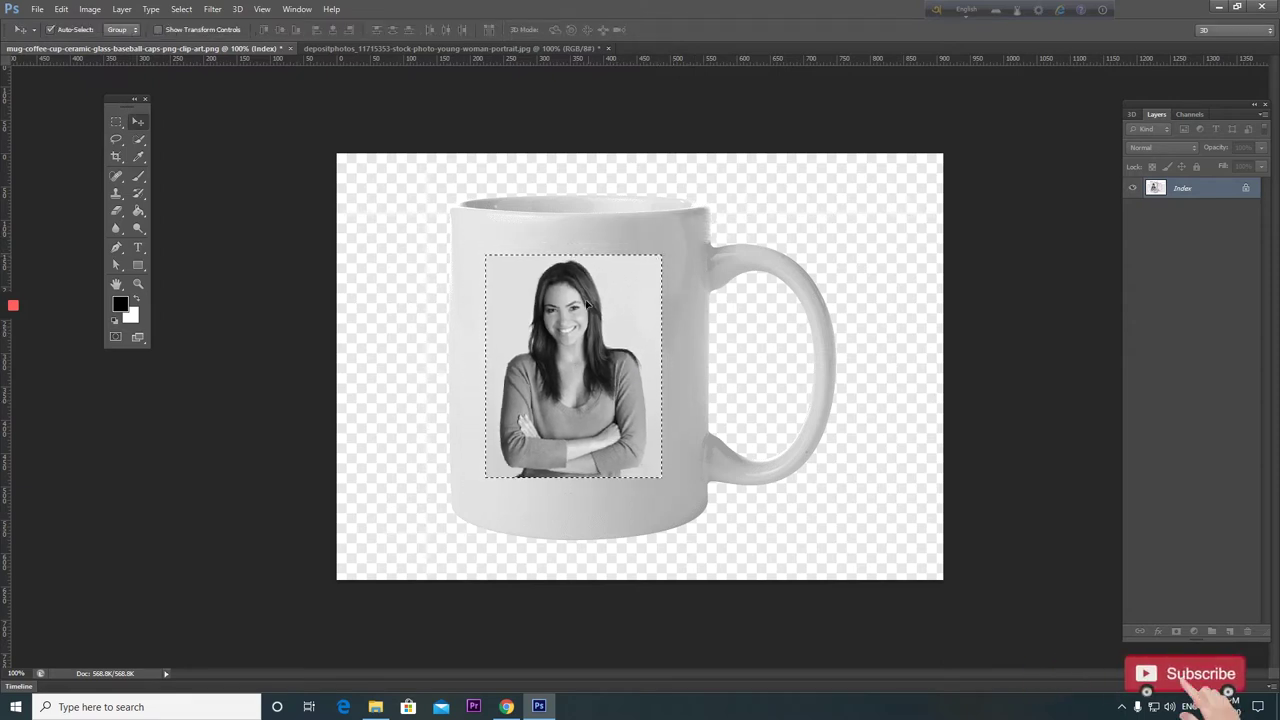
key(ctrl+d)
drag(588, 337, 570, 312)
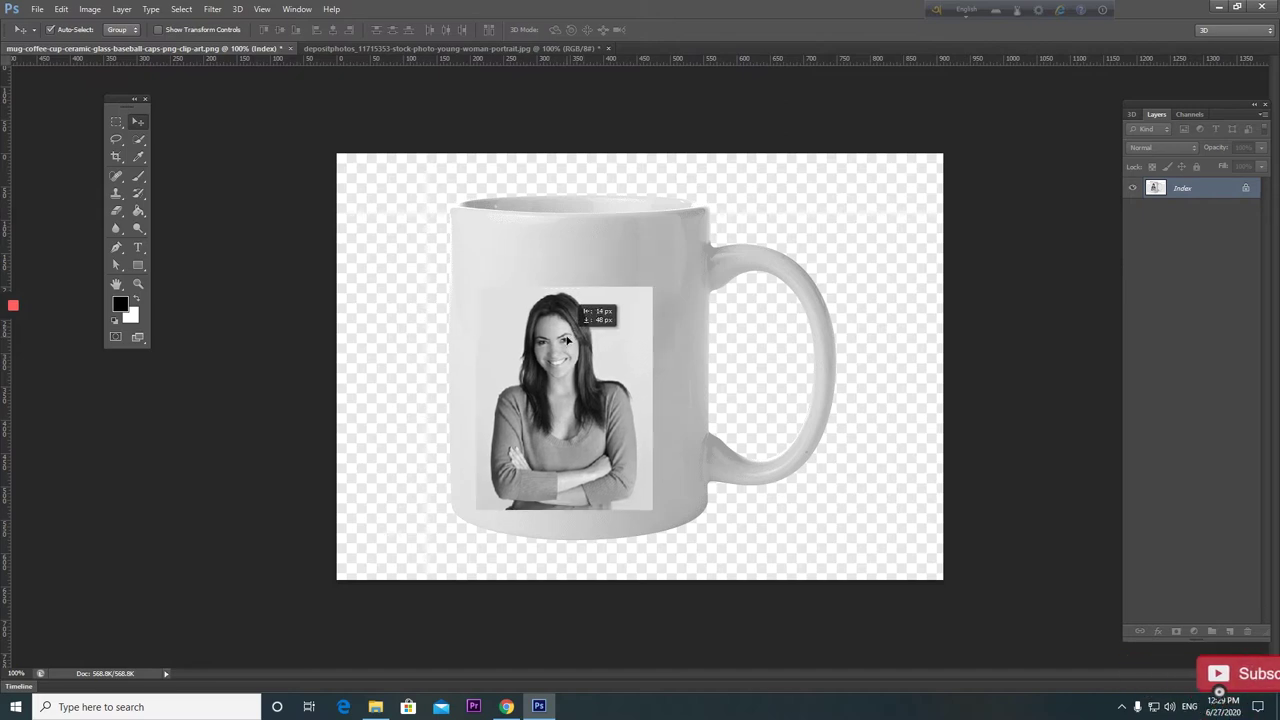
drag(570, 312, 562, 320)
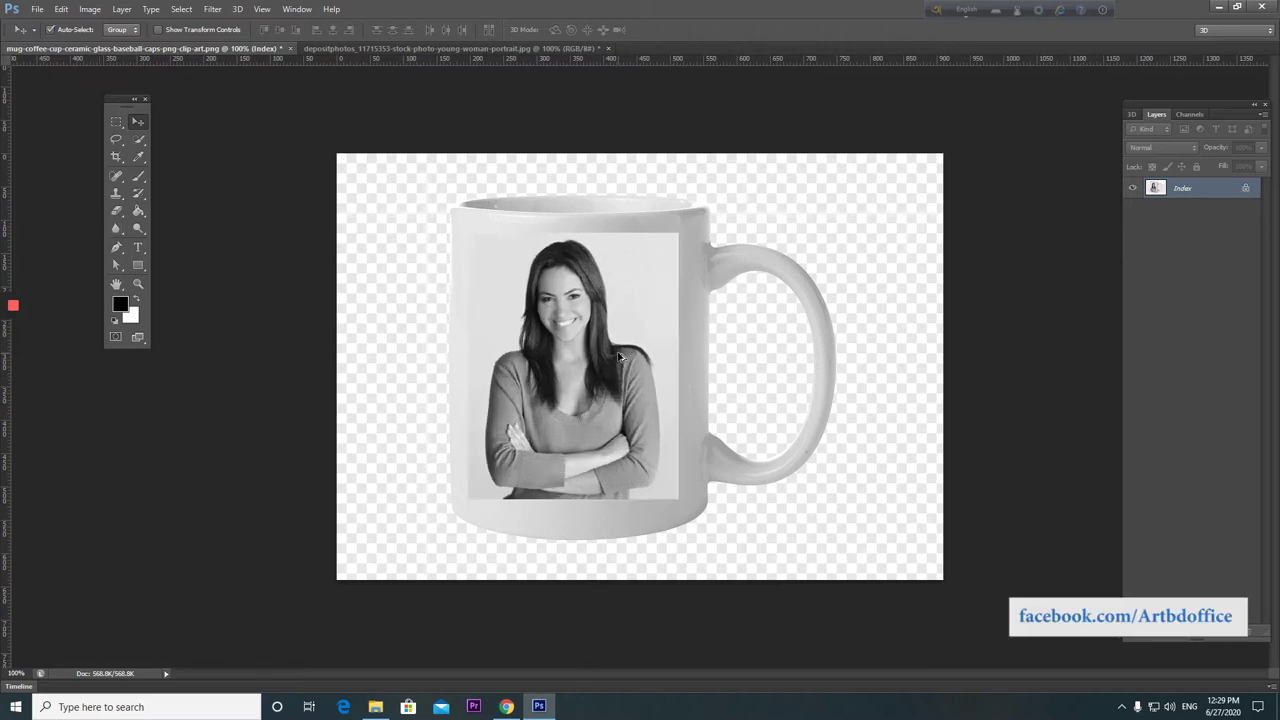
key(ctrl+alt+z)
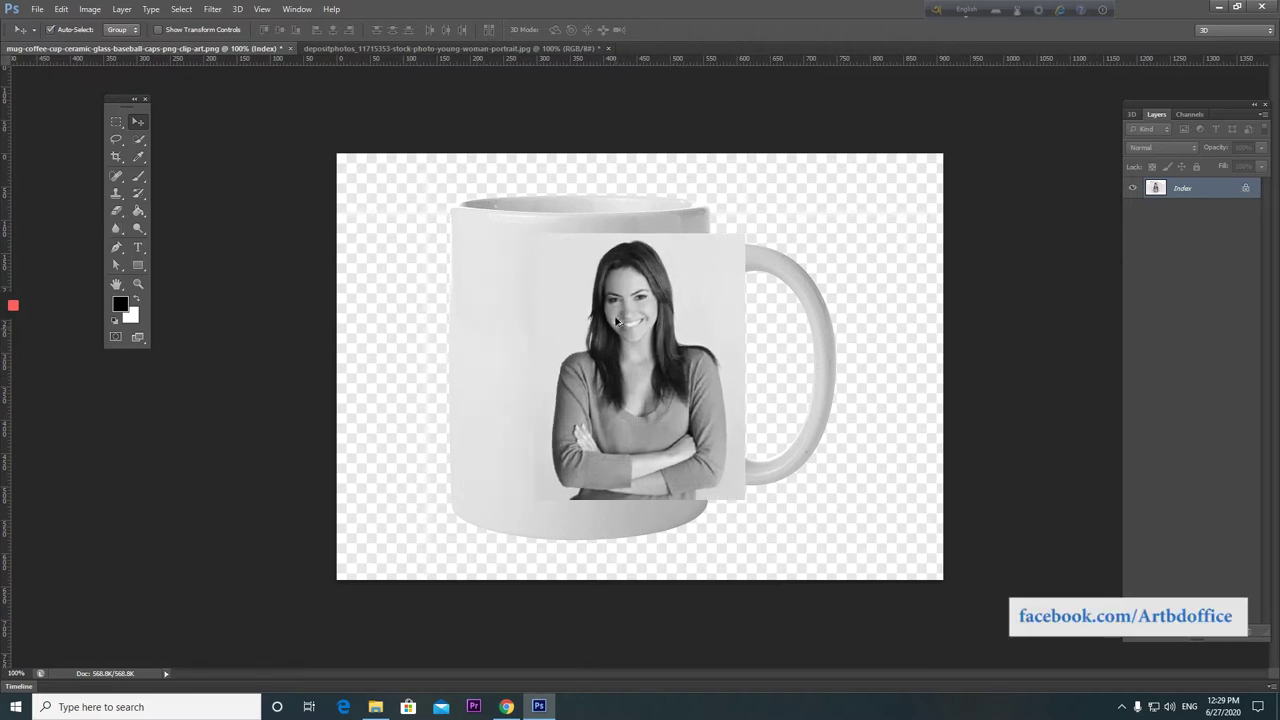
key(ctrl+alt+z)
Copy the whole mug canvas into a new Untitled-1 document sized to it.
key(m)
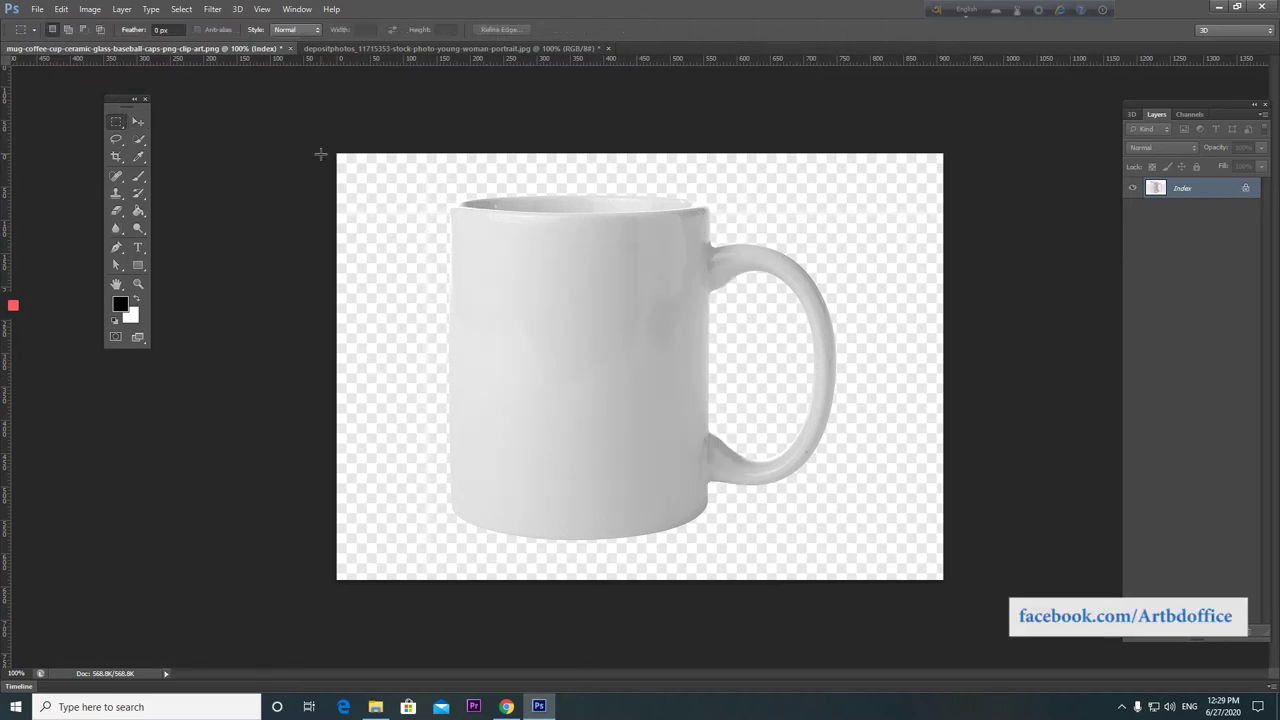
drag(320, 153, 960, 590)
key(Delete)
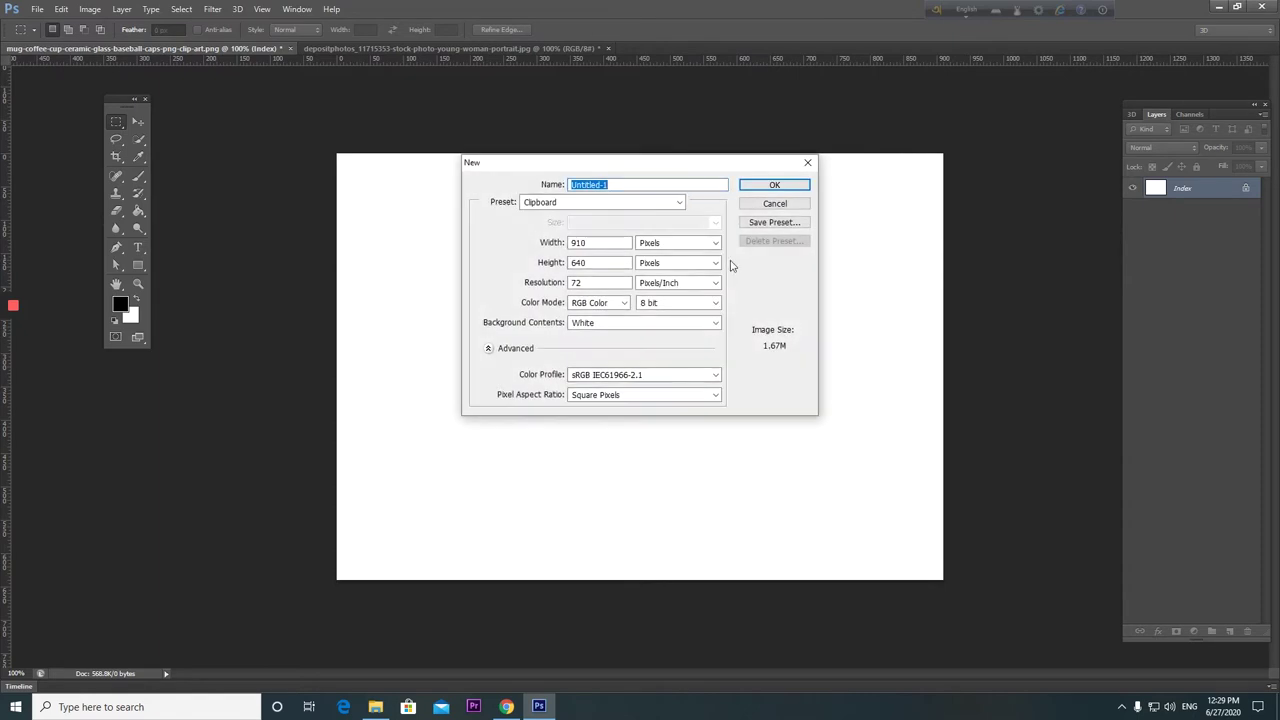
click(787, 184)
key(ctrl+v)
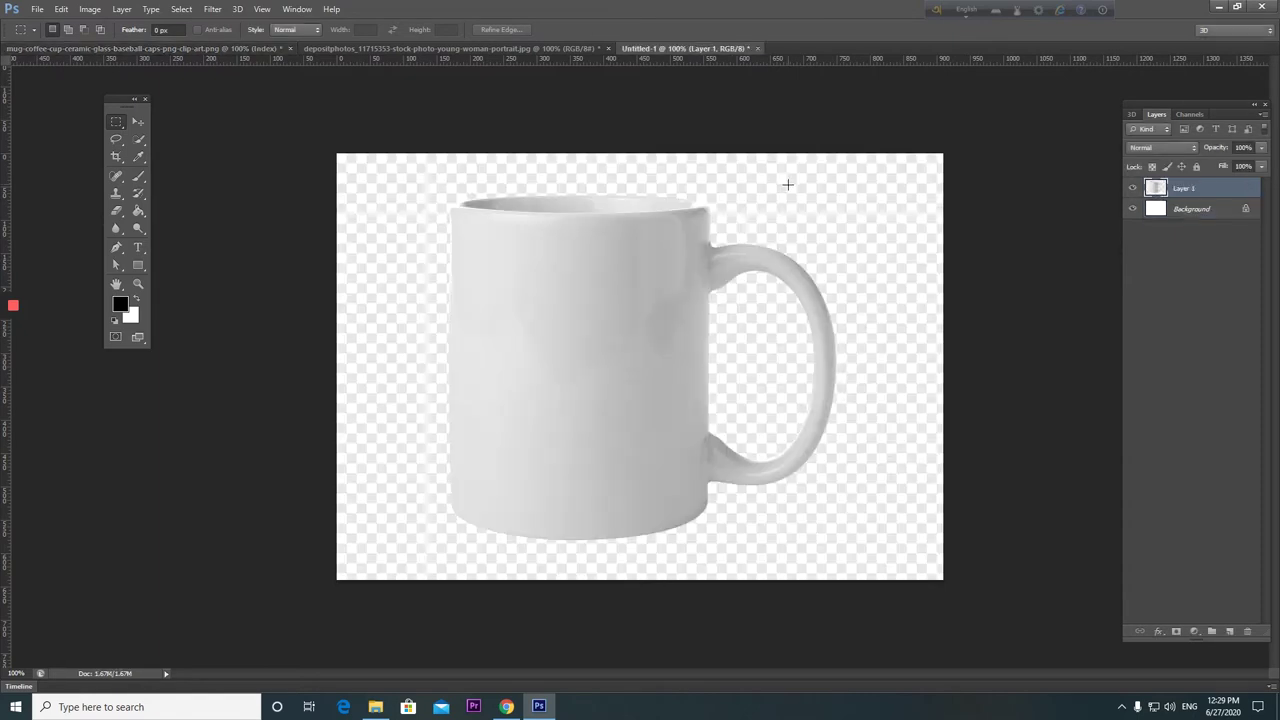
key(v)
Restore the portrait and paste it into Untitled-1 as Layer 2 over the mug body.
click(453, 46)
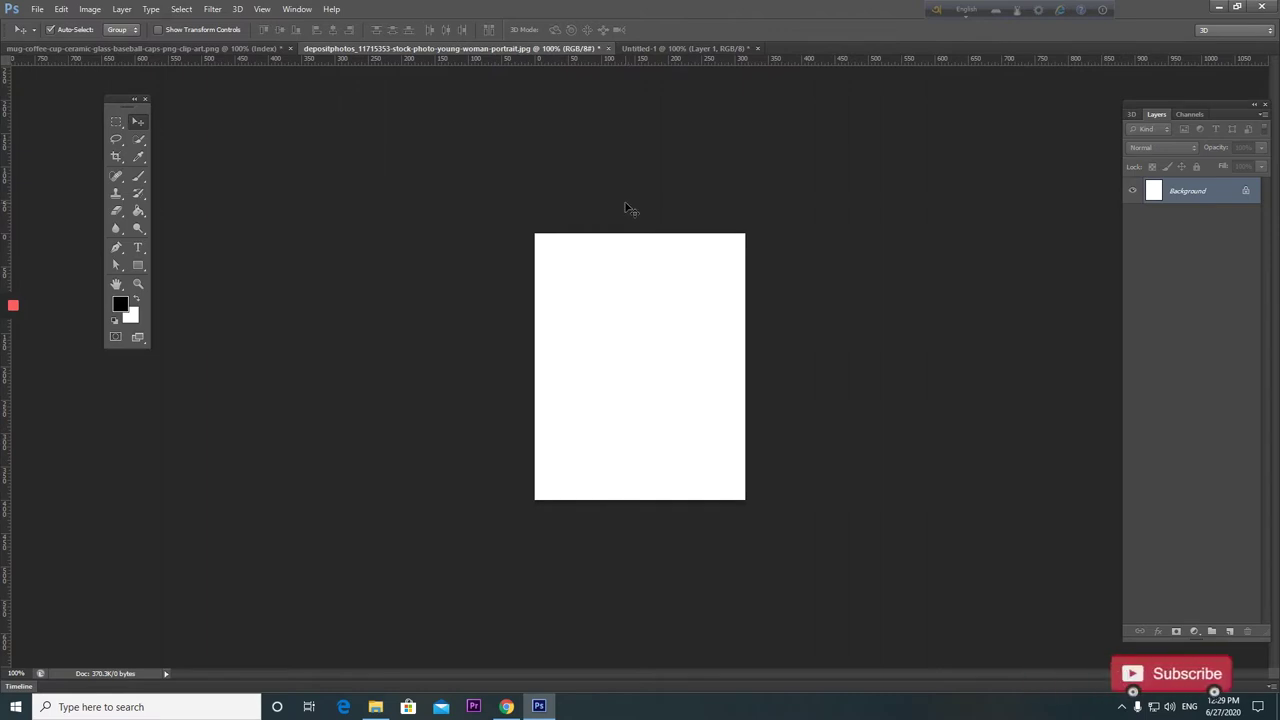
key(ctrl+z)
key(ctrl+z)
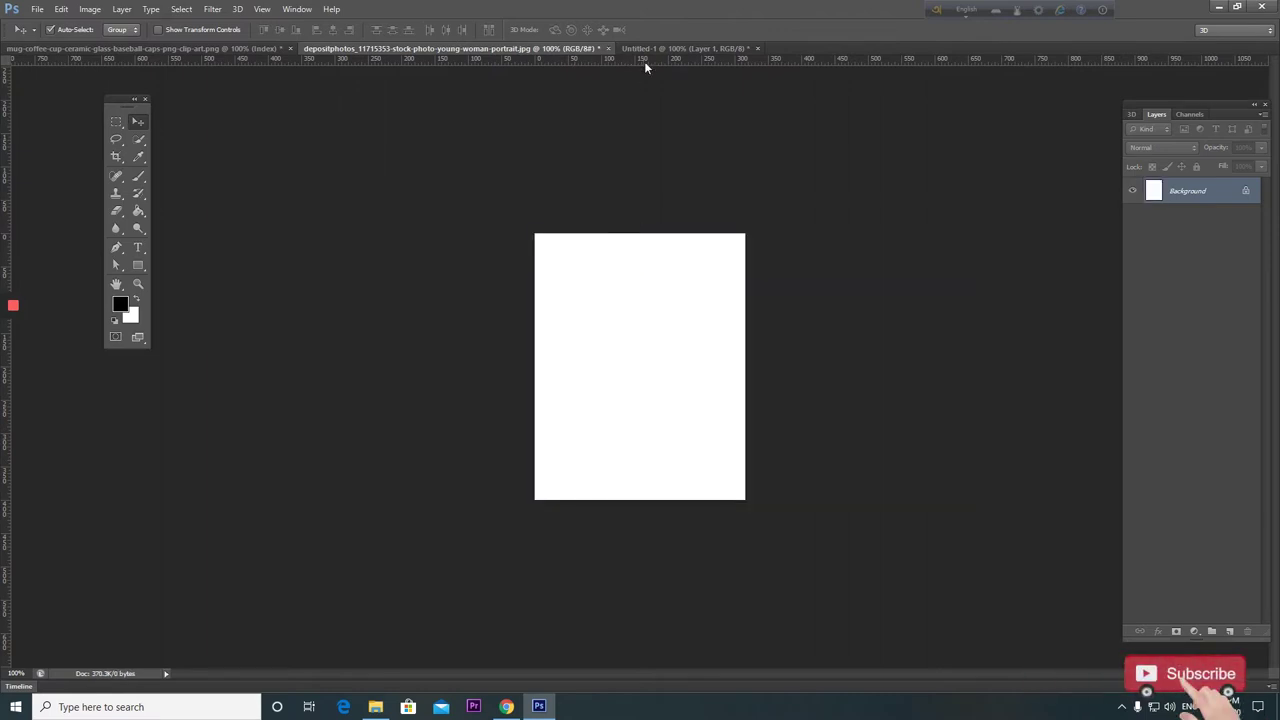
click(685, 48)
key(ctrl+v)
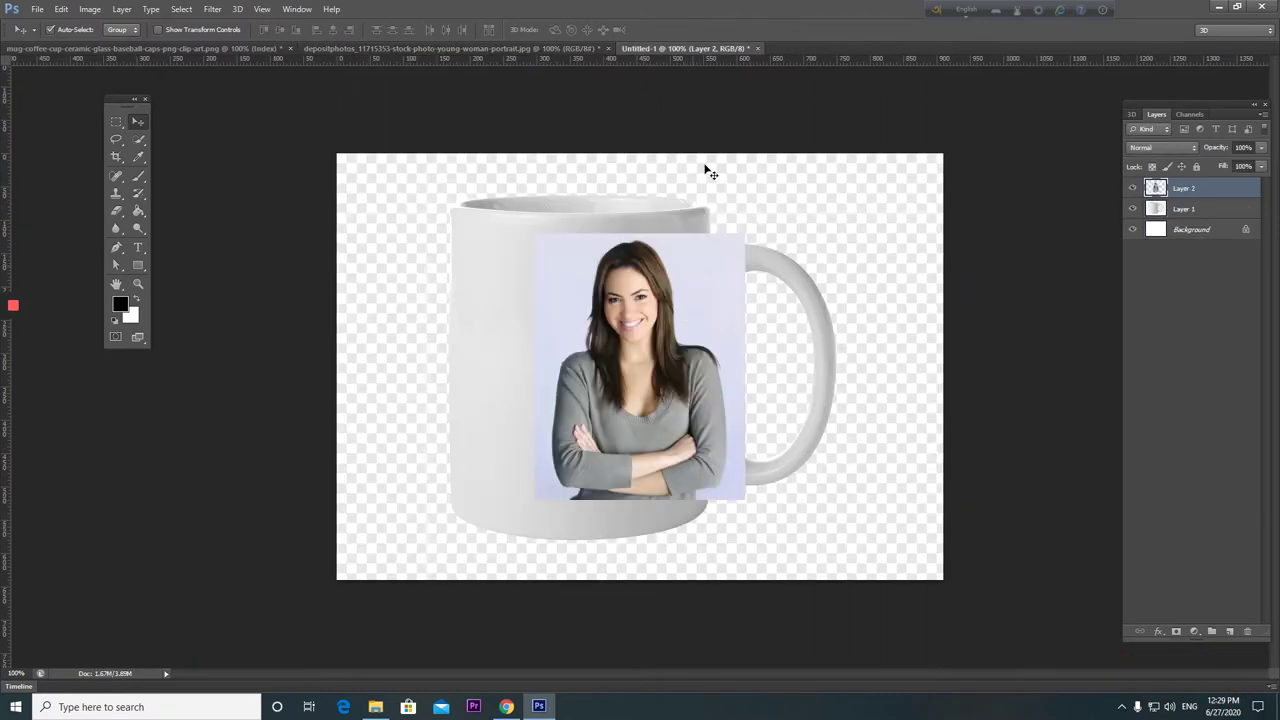
drag(630, 312, 565, 310)
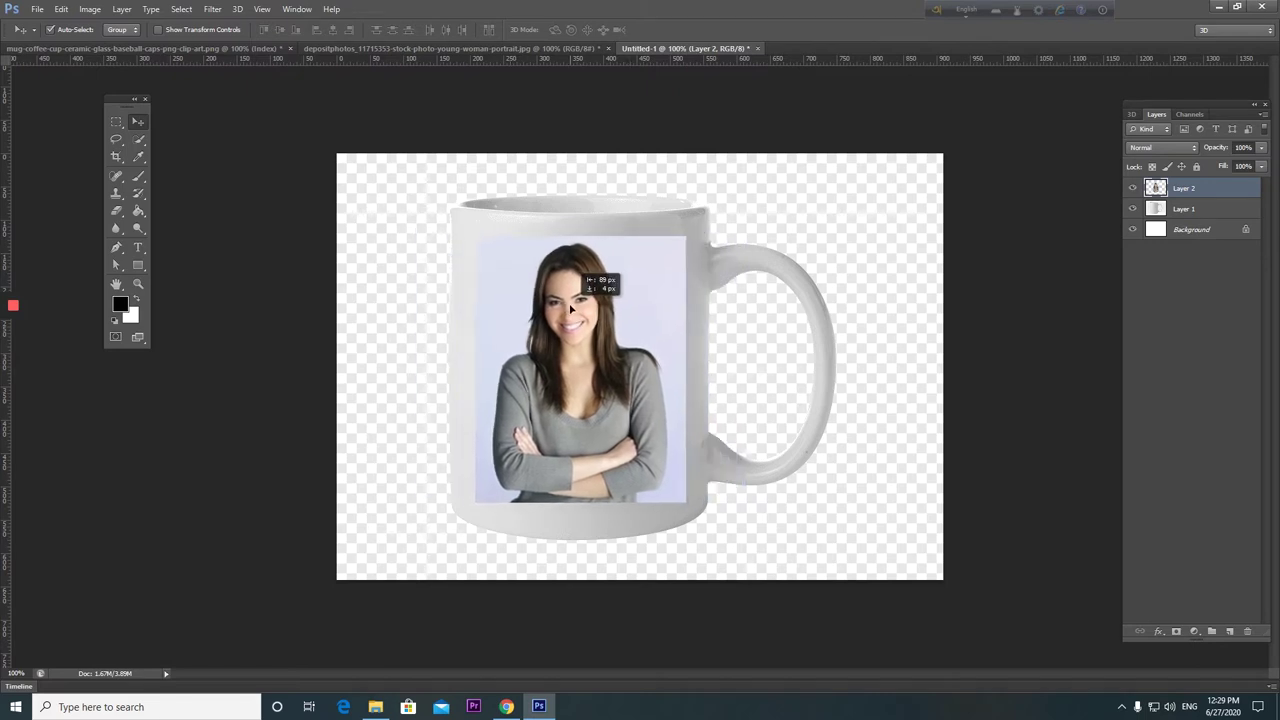
drag(565, 310, 563, 355)
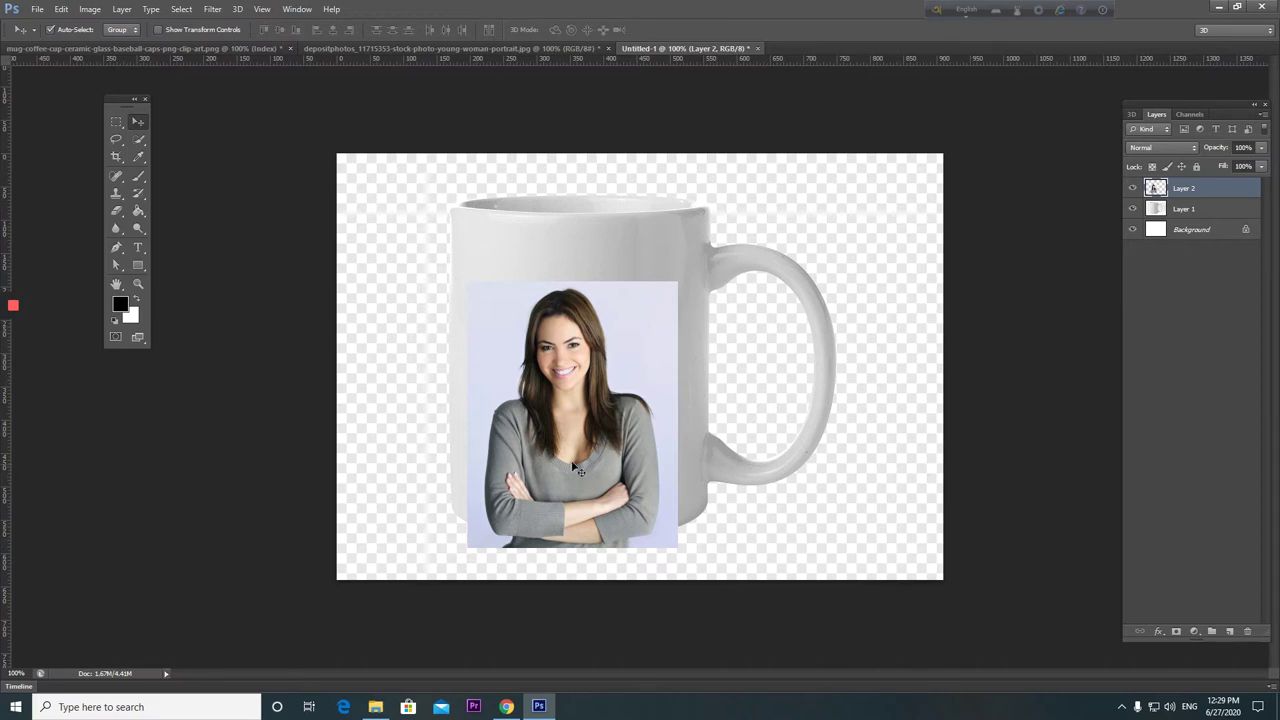
drag(559, 469, 585, 389)
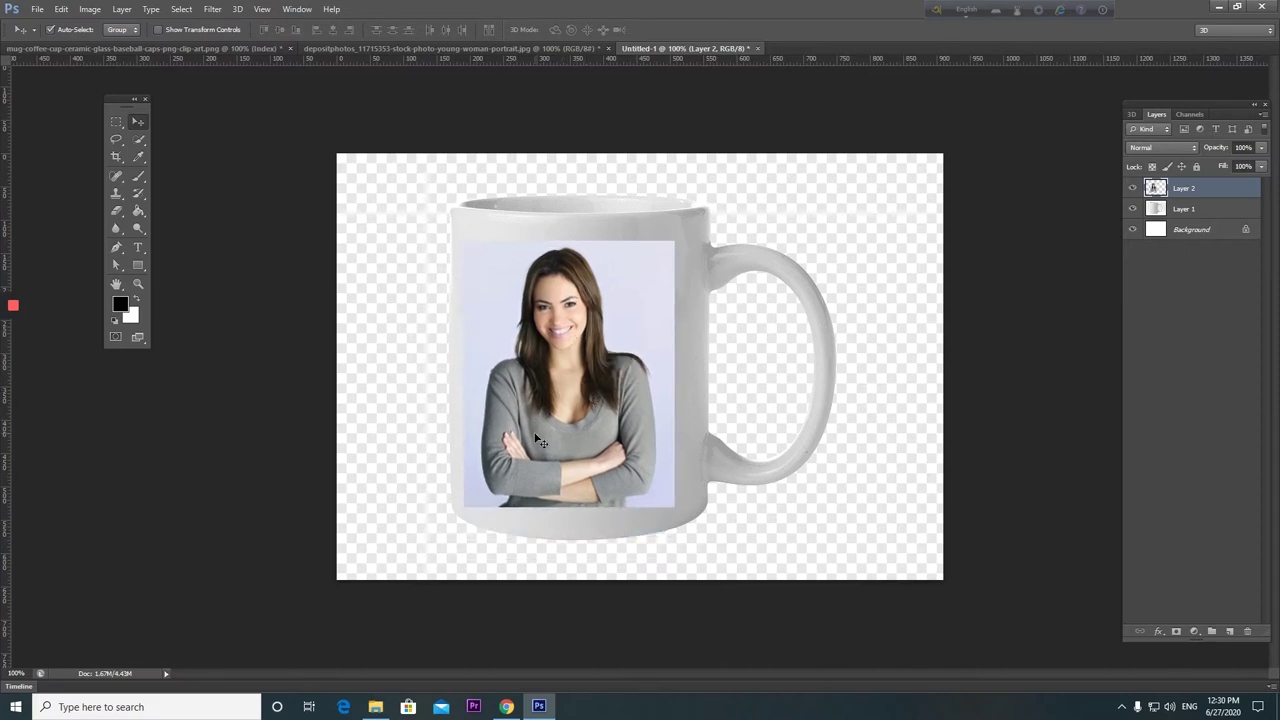
Try blend modes on the portrait layer, from Dissolve and Darken through to Color.
click(1169, 150)
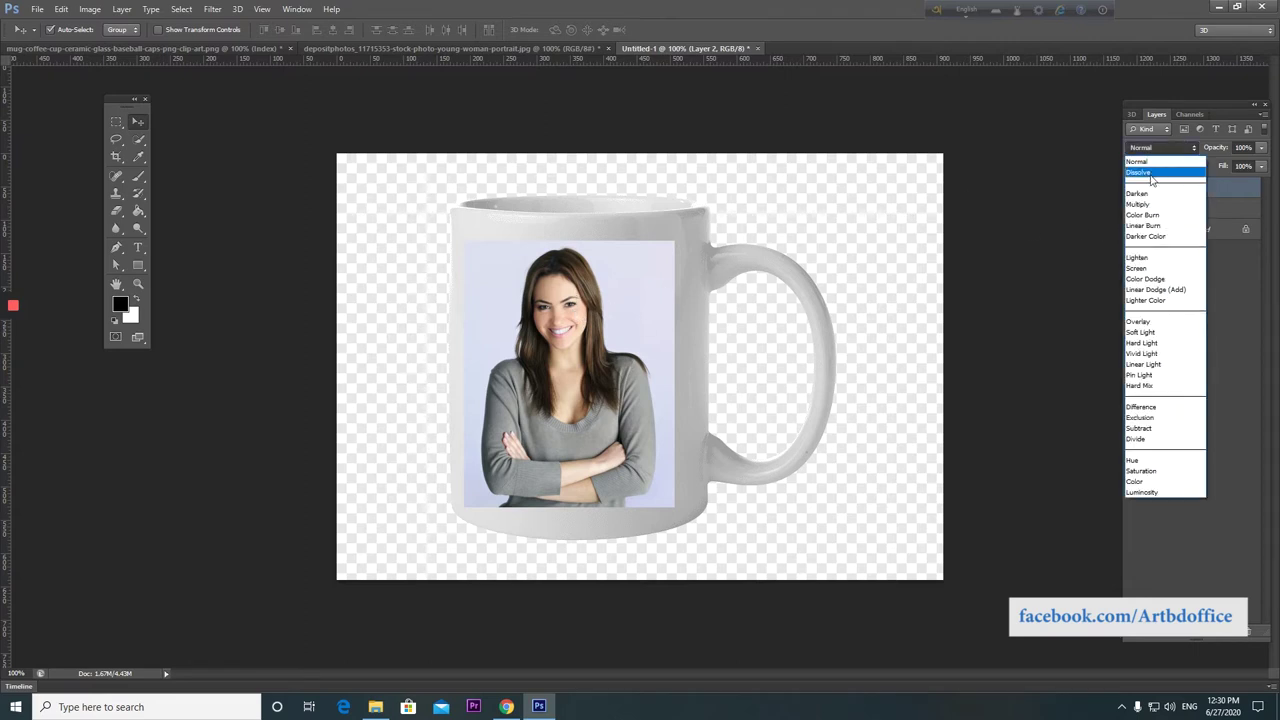
click(1150, 168)
key(Down)
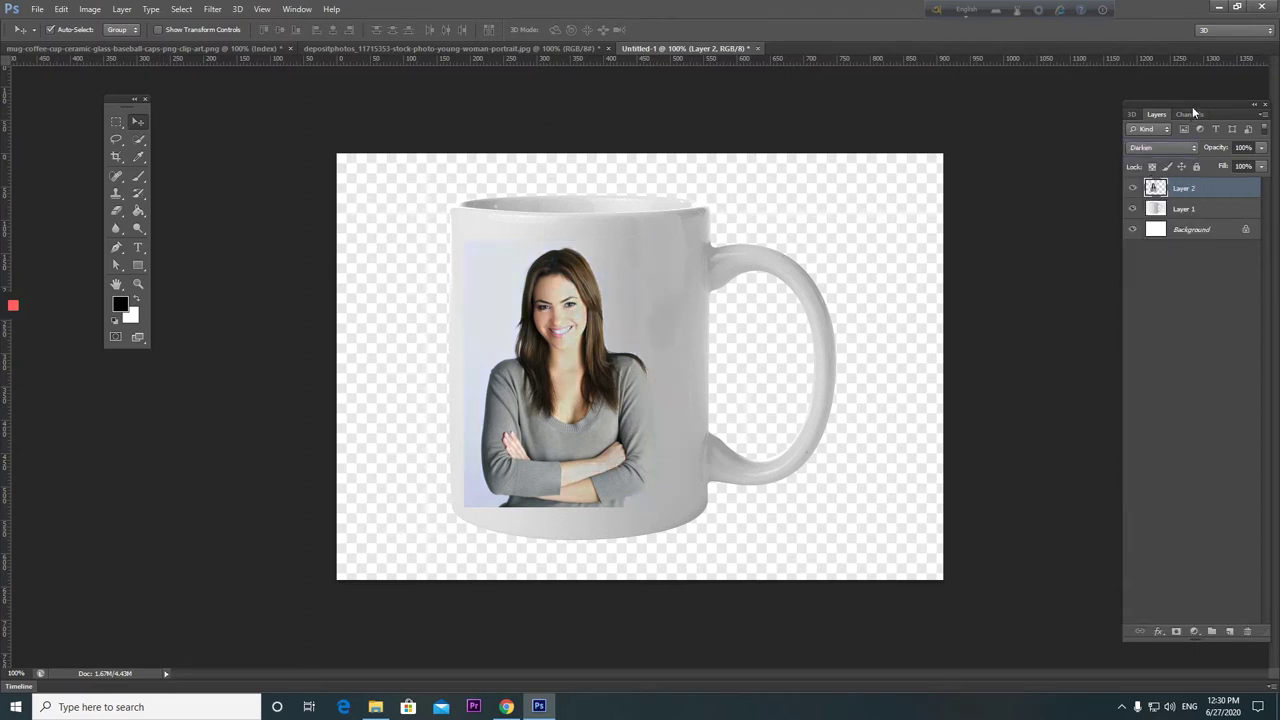
key(Down)
key(Down)
key(Down)
key(Down)
key(Down)
key(Down)
key(Down)
key(Down)
key(Down)
key(Down)
key(Down)
key(Down)
key(Down)
key(Down)
key(Down)
key(Down)
key(Down)
key(Down)
key(Down)
key(Down)
key(Down)
key(Down)
key(Down)
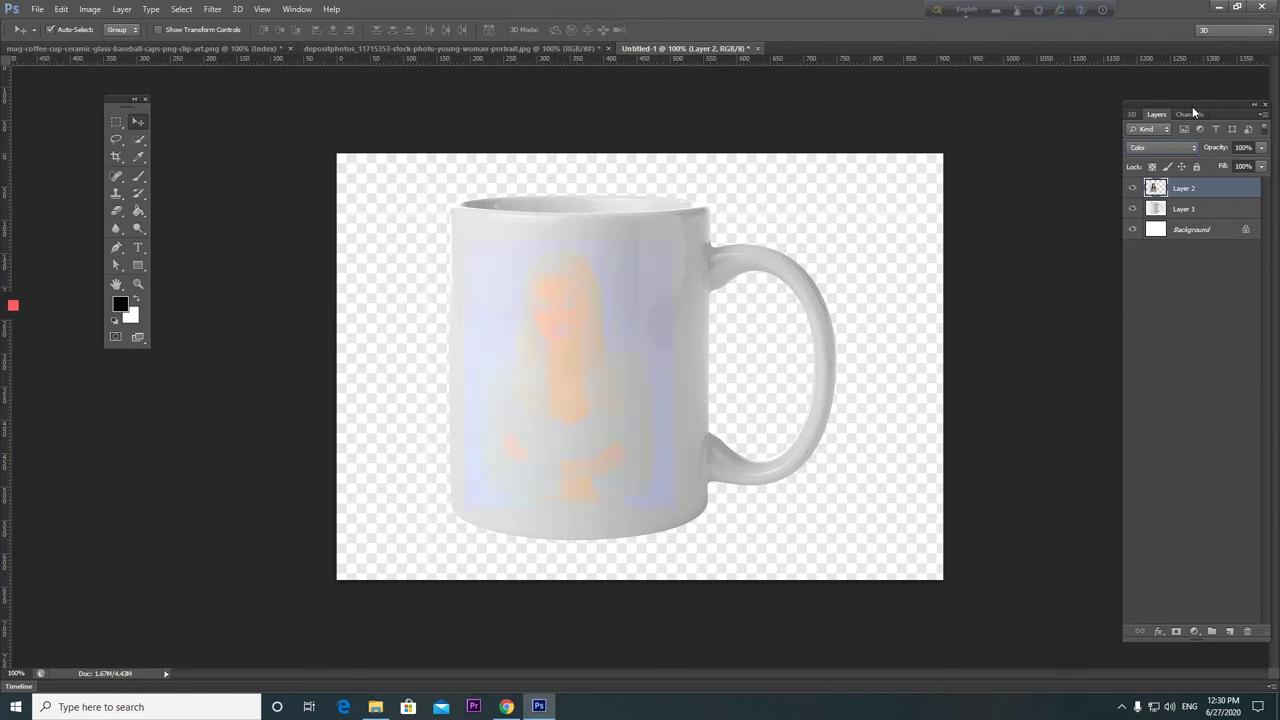
key(Down)
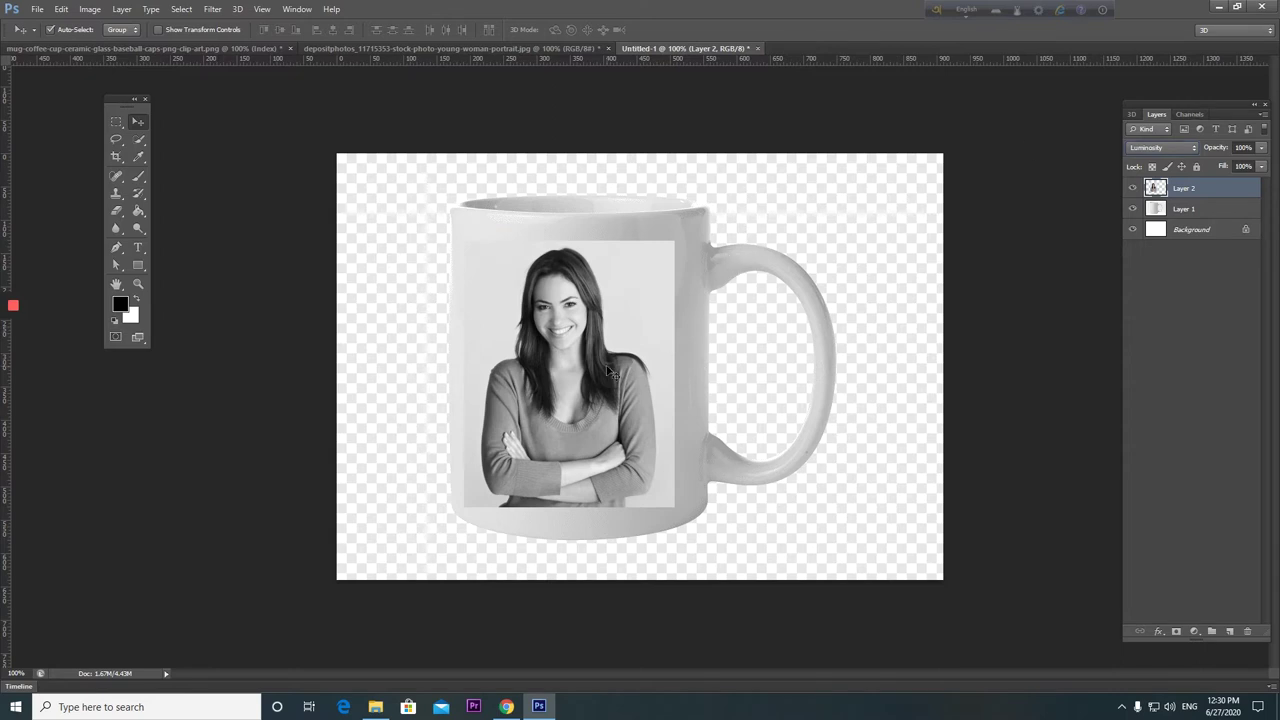
Resize and reposition the portrait so it spans the mug's front.
key(ctrl+t)
drag(677, 237, 621, 311)
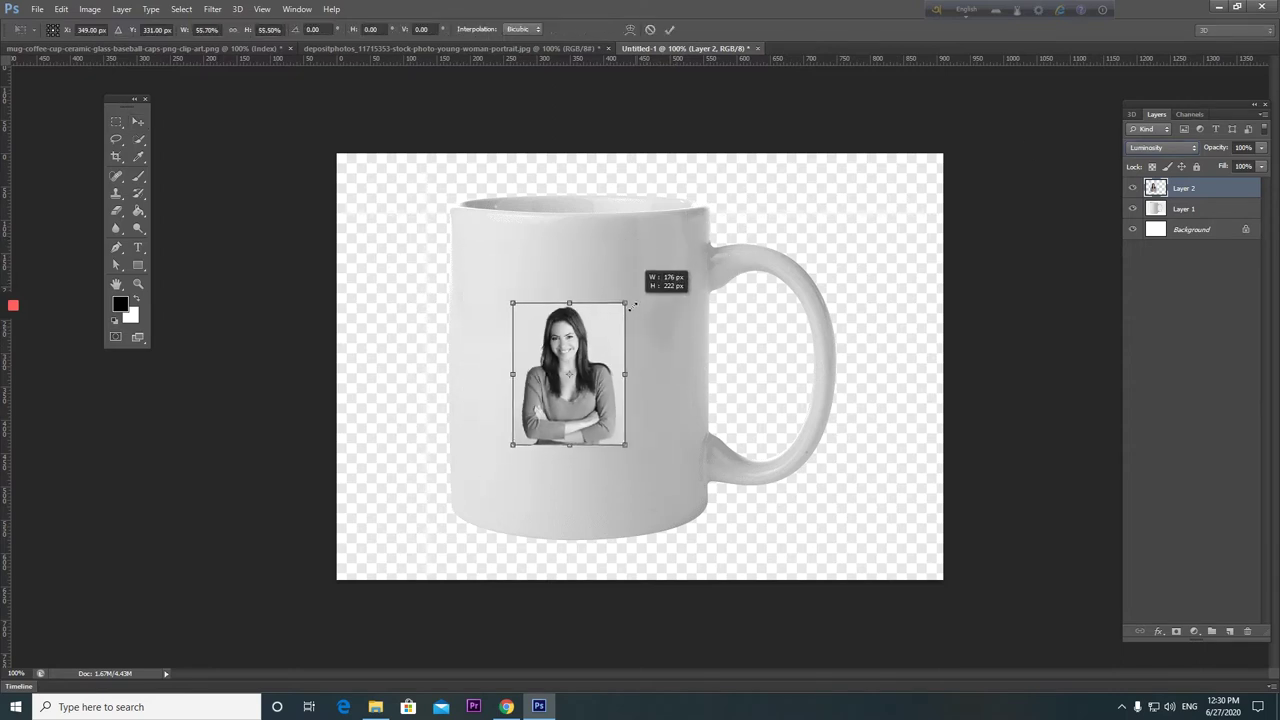
key(Return)
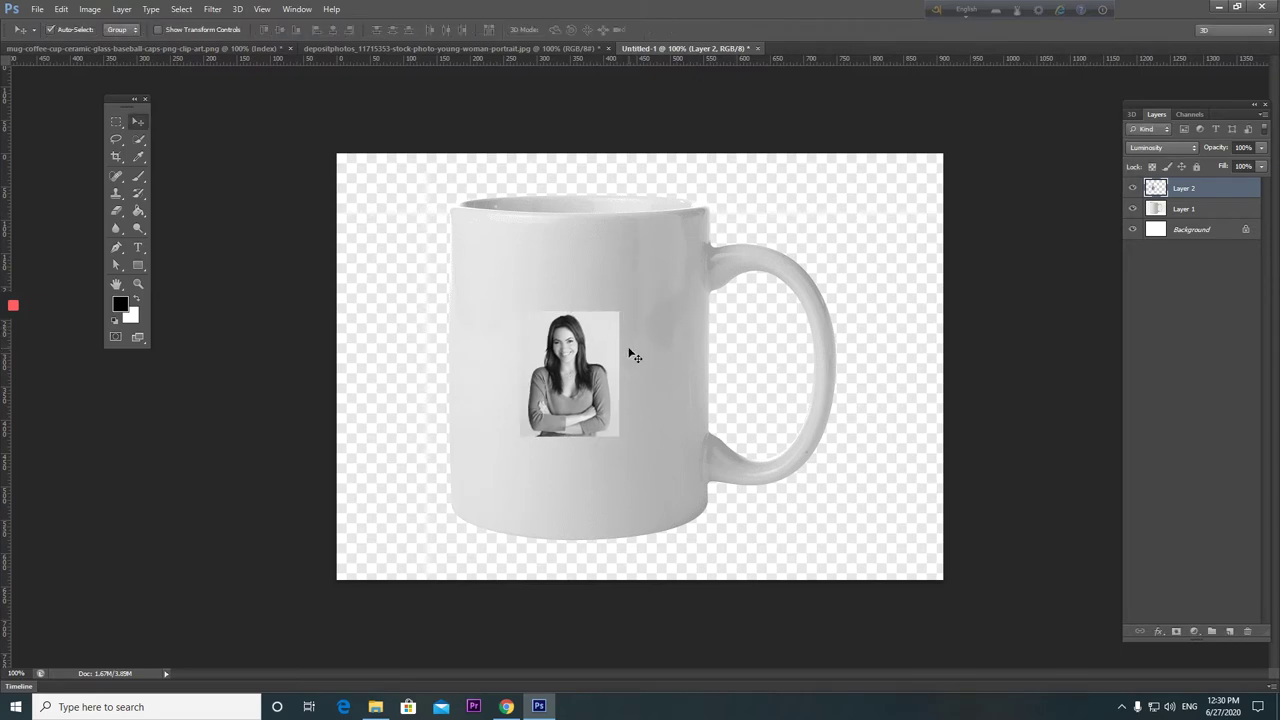
drag(566, 380, 554, 380)
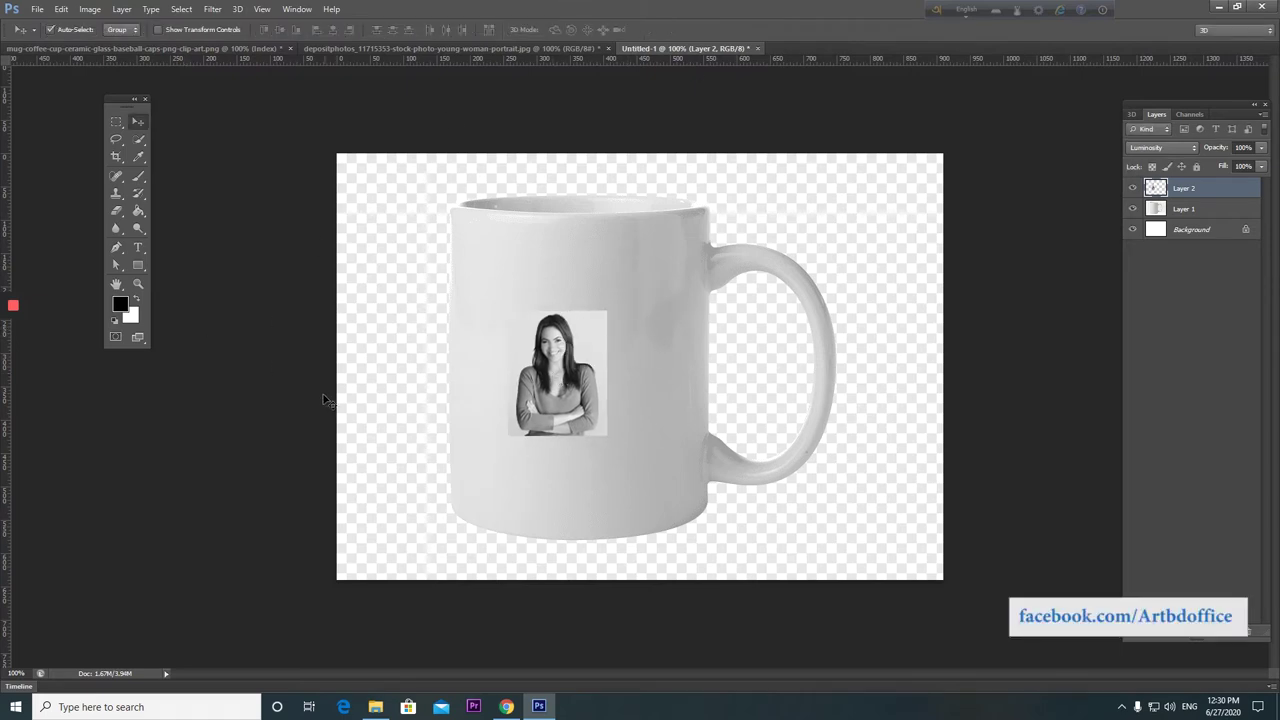
alt+click(602, 411)
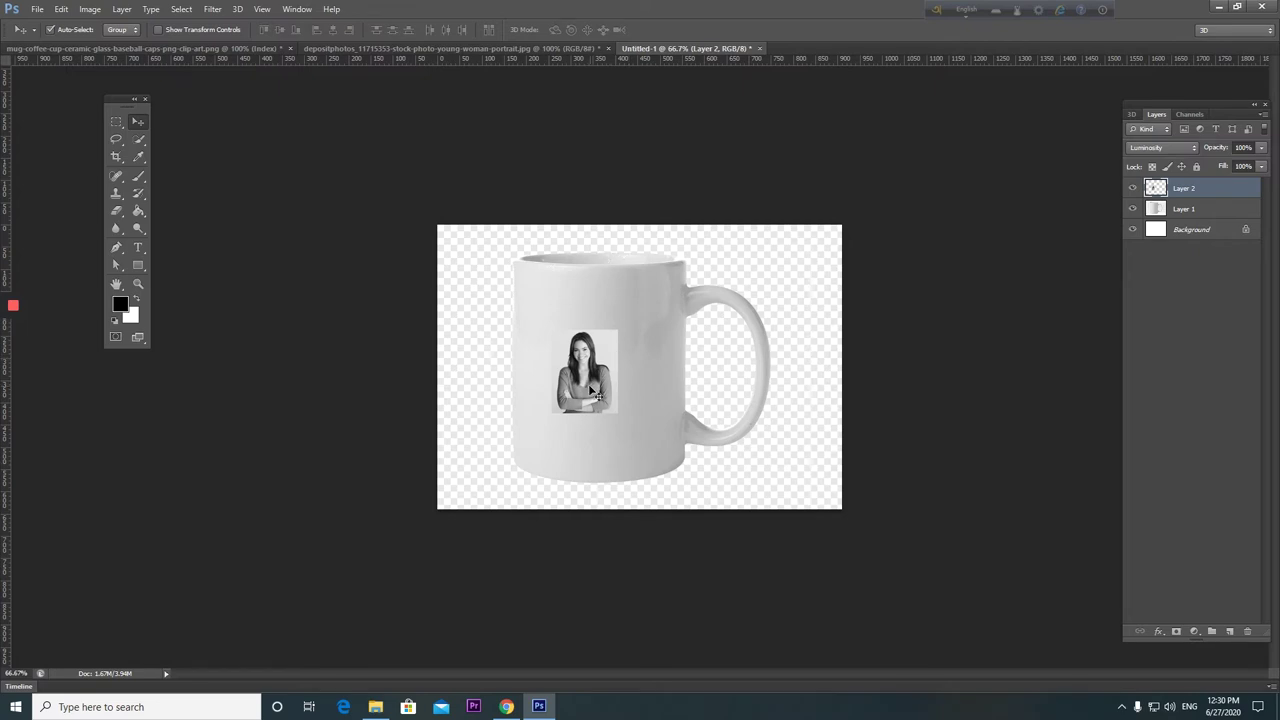
key(ctrl+t)
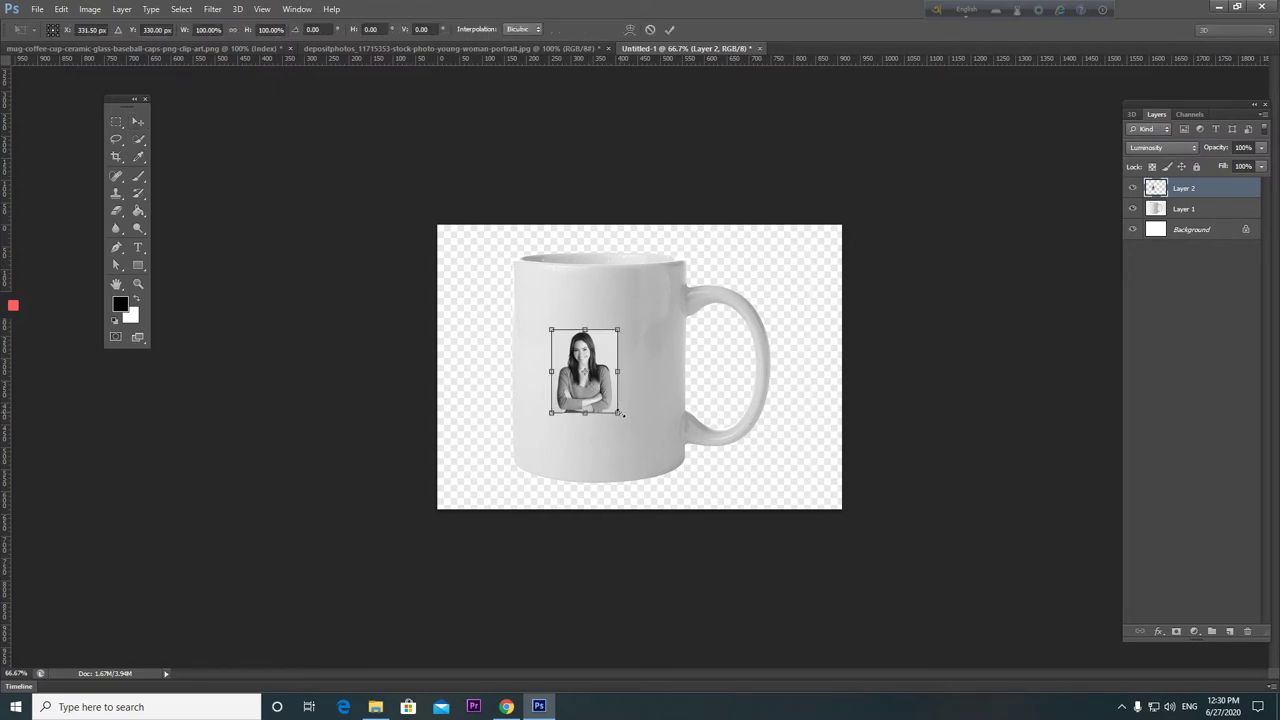
mouse_move(618, 412)
mouse_down()
mouse_move(692, 483)
mouse_move(597, 430)
mouse_up()
key(Return)
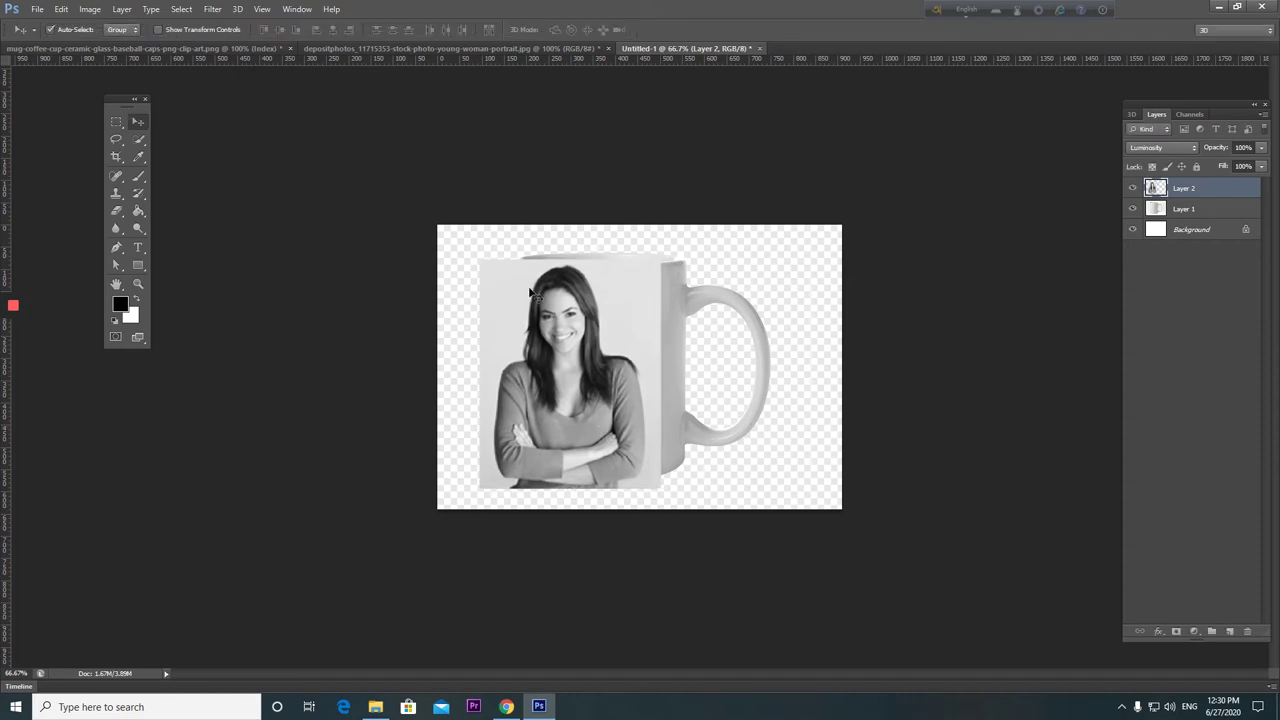
Set Layer 2 opacity to 63% and view the mug at 100%.
click(1260, 148)
drag(1239, 165, 1237, 166)
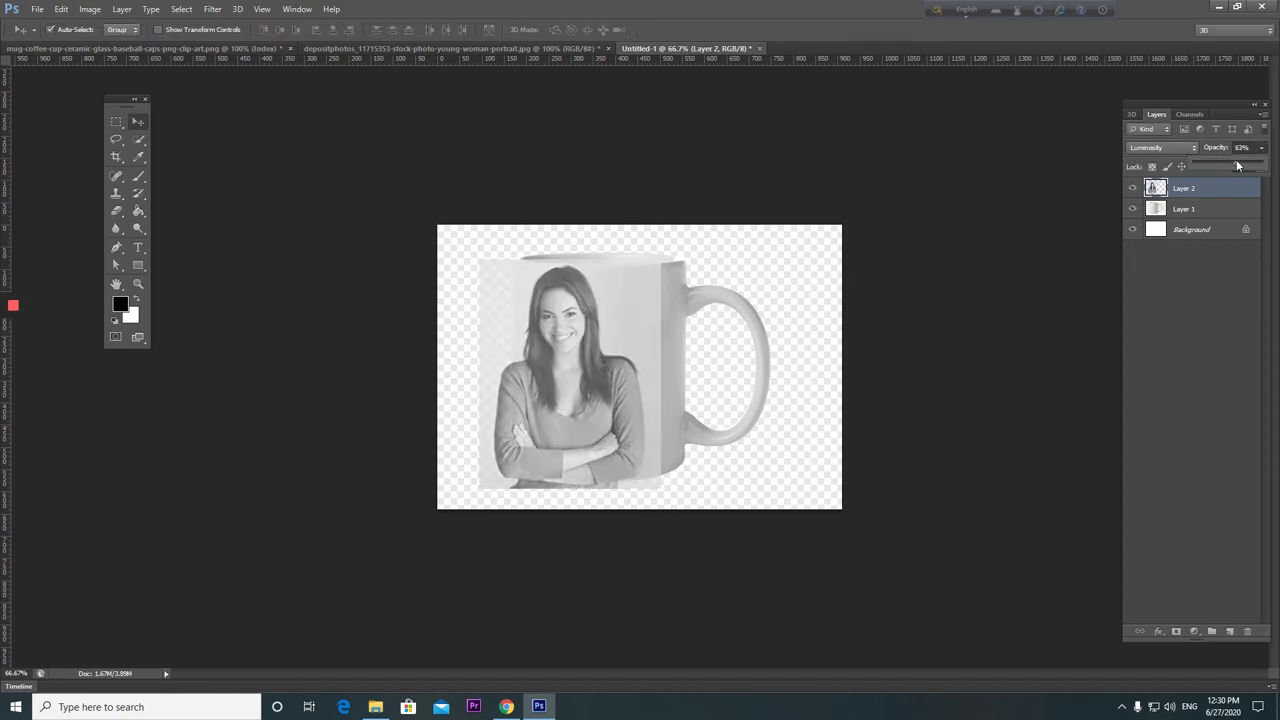
click(659, 475)
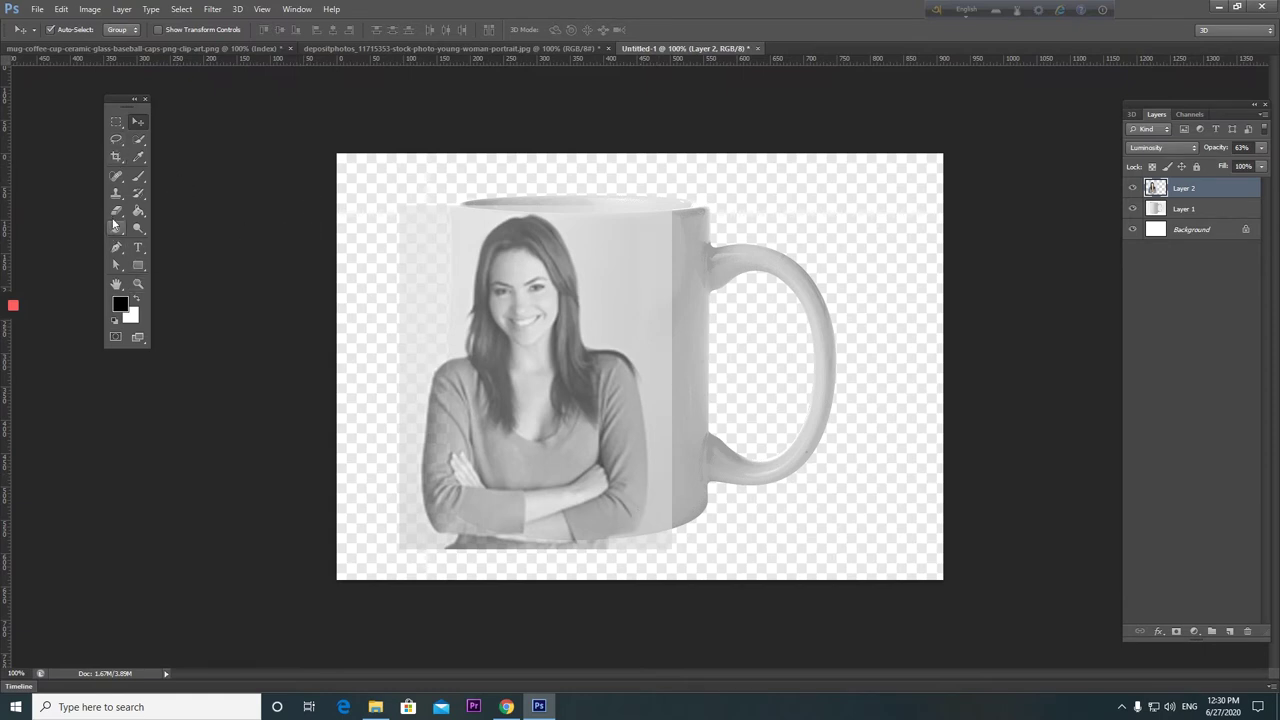
Erase the portrait's grey left strip and the strip below the mug with a hard round eraser.
click(116, 211)
right_click(398, 271)
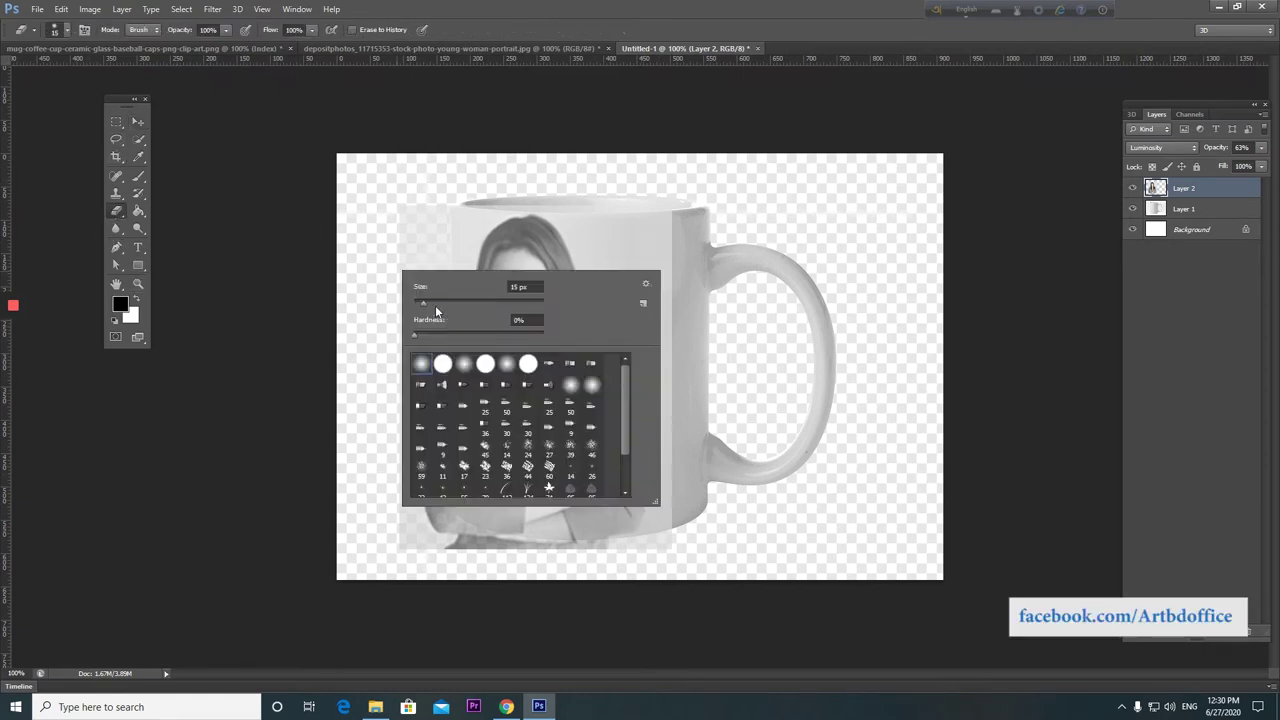
click(447, 363)
click(316, 225)
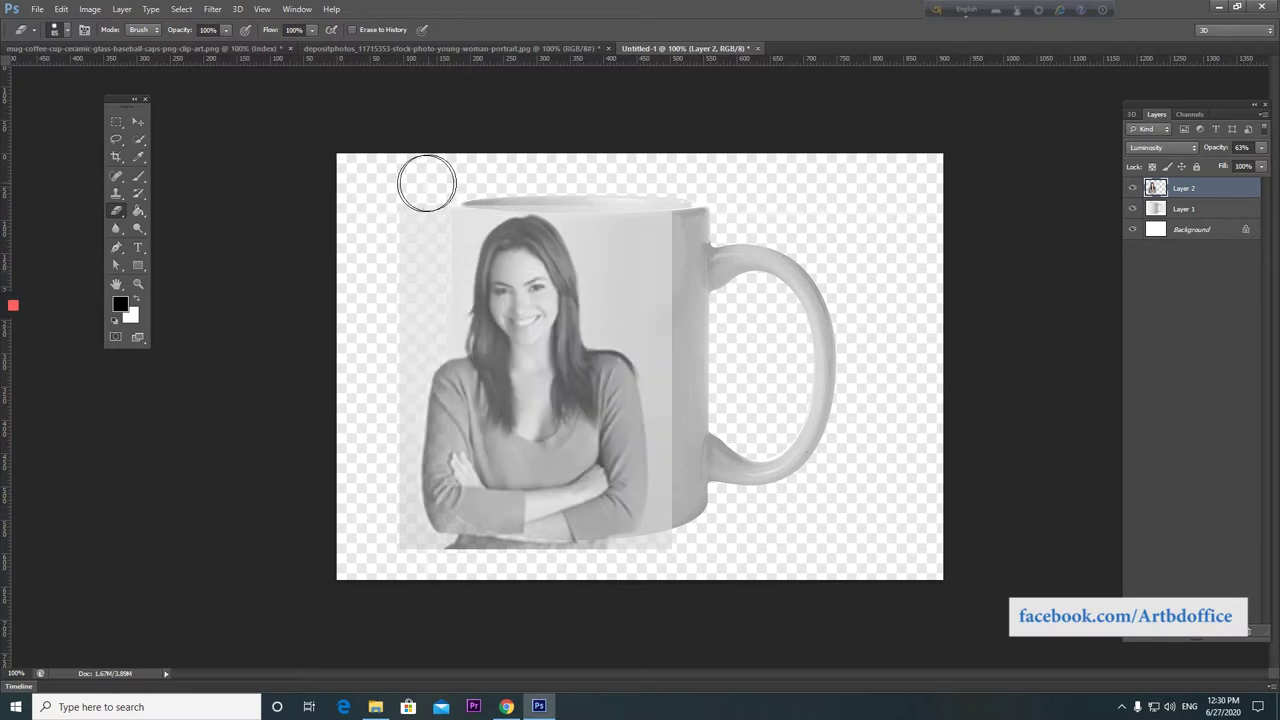
mouse_move(427, 190)
mouse_down()
mouse_move(414, 220)
mouse_move(417, 474)
mouse_move(428, 543)
mouse_move(443, 549)
mouse_up()
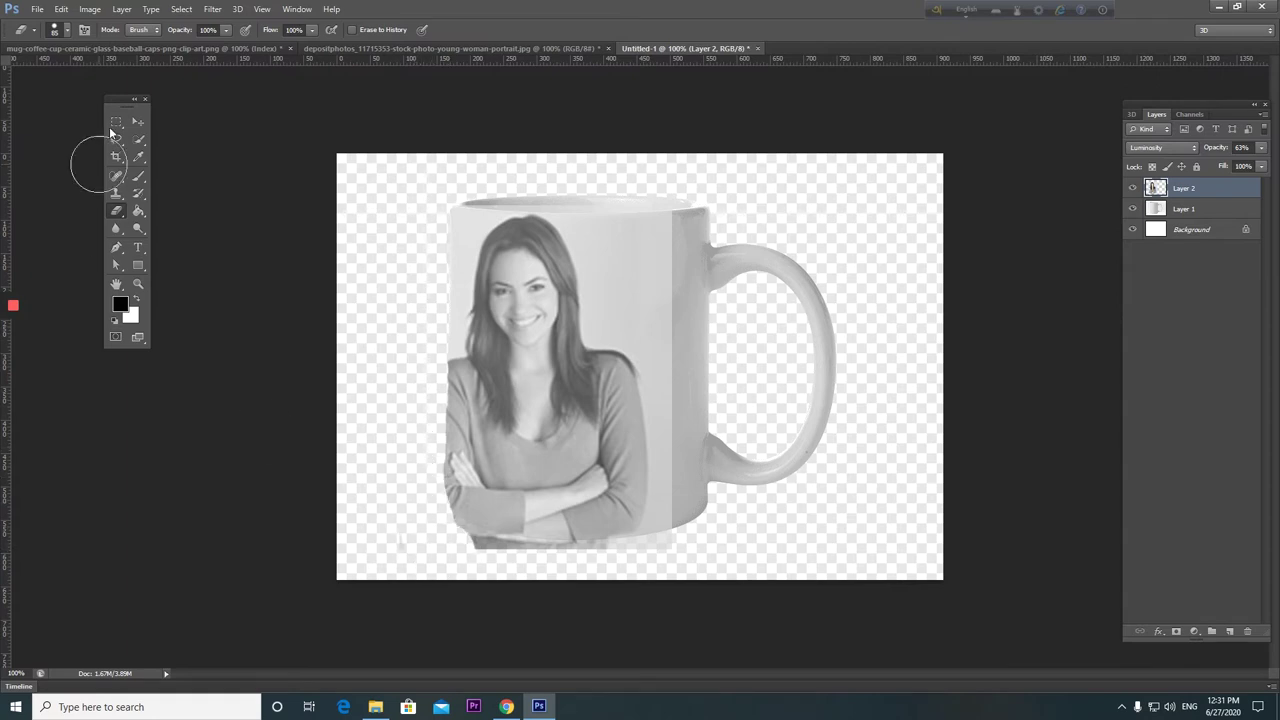
scroll(514, 606, up, 1)
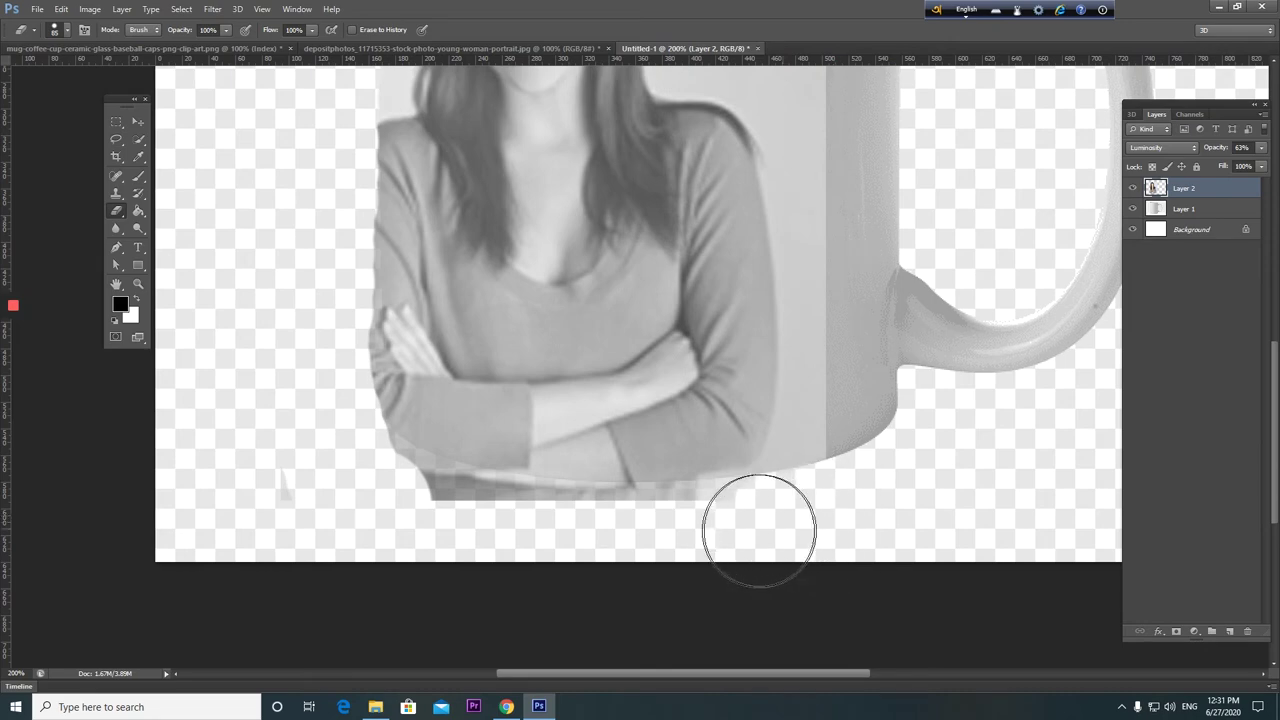
mouse_move(634, 534)
mouse_down()
mouse_move(543, 534)
mouse_move(371, 486)
mouse_move(741, 545)
mouse_up()
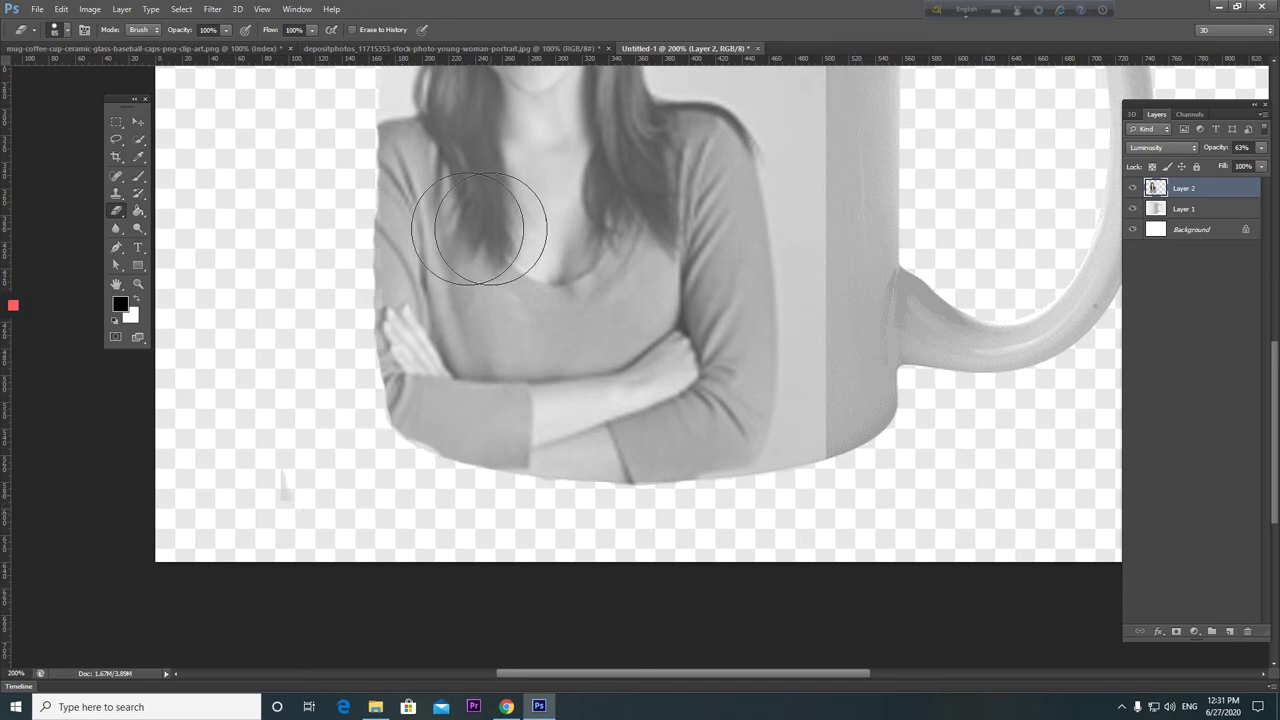
key(v)
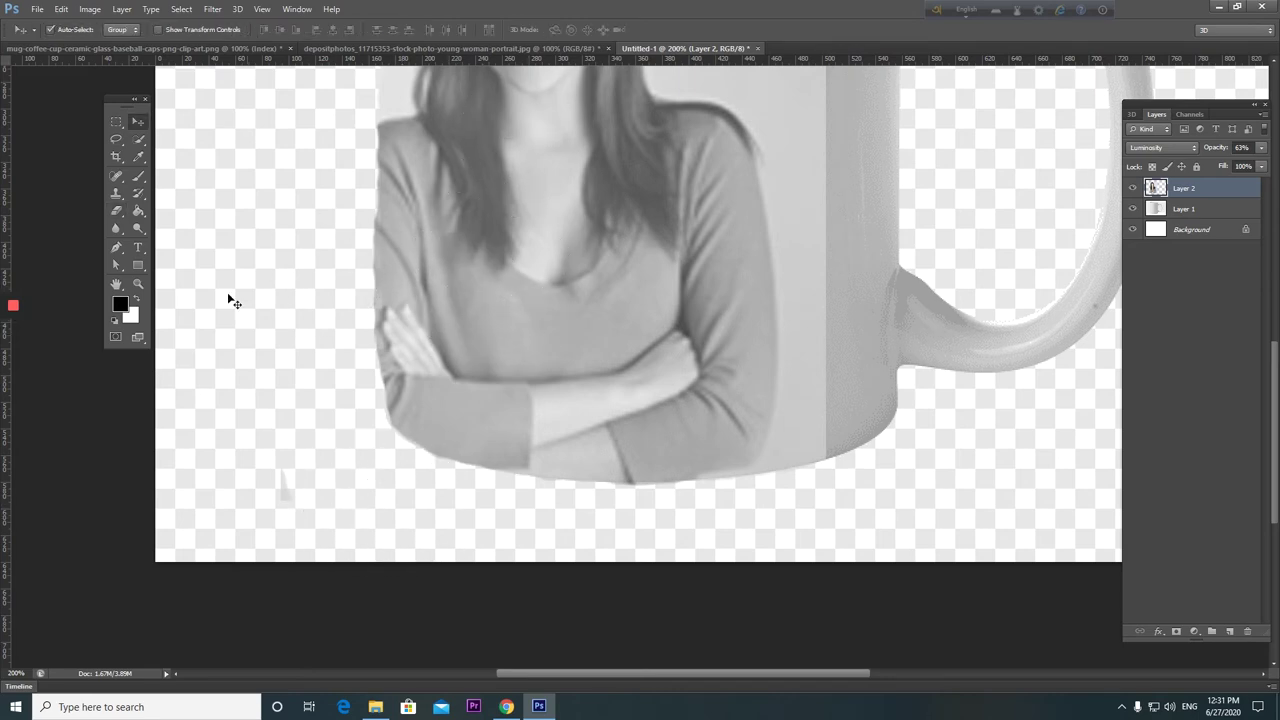
key(ctrl+minus)
key(ctrl+minus)
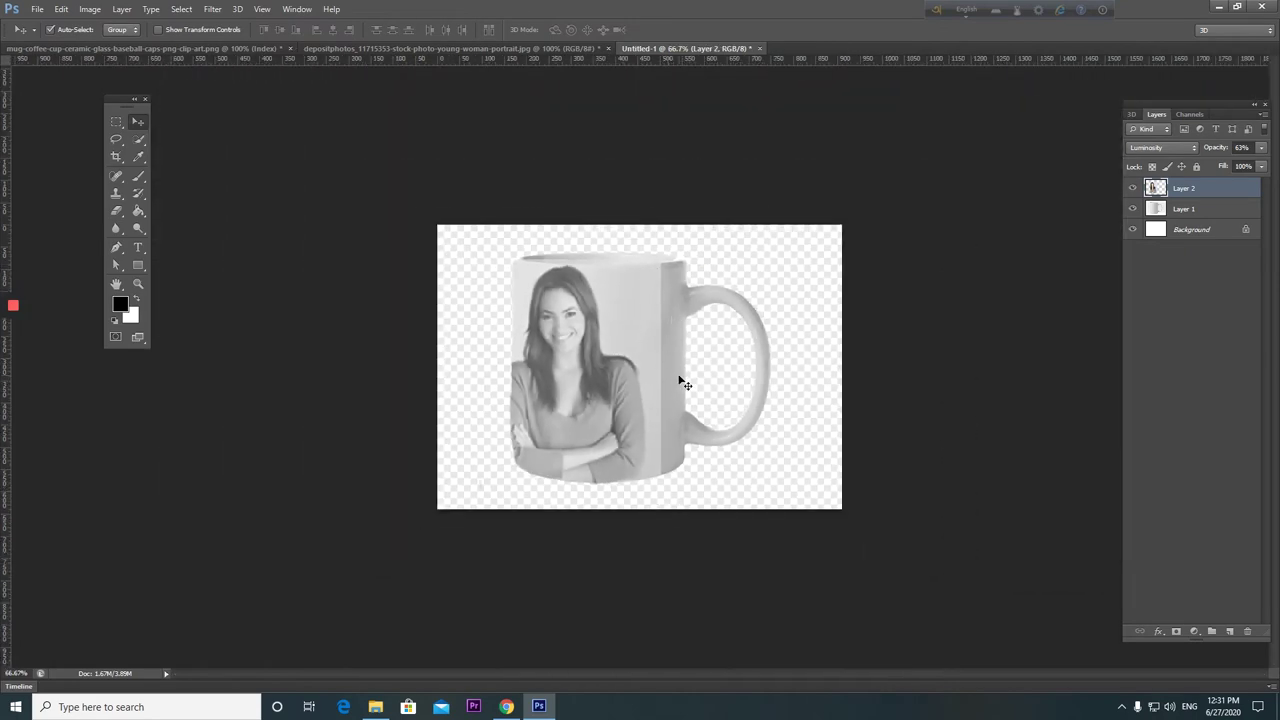
click(139, 139)
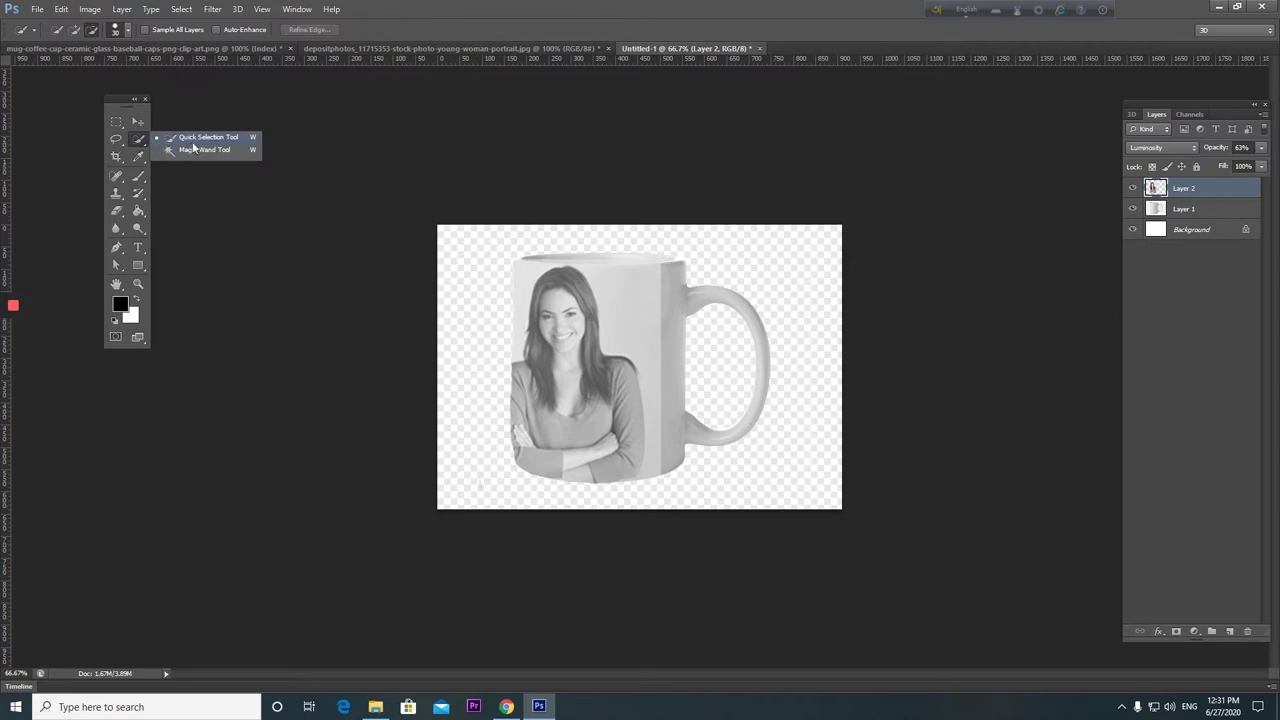
Quick-select and delete the grey background right of the woman down along her arm.
click(202, 140)
click(640, 298)
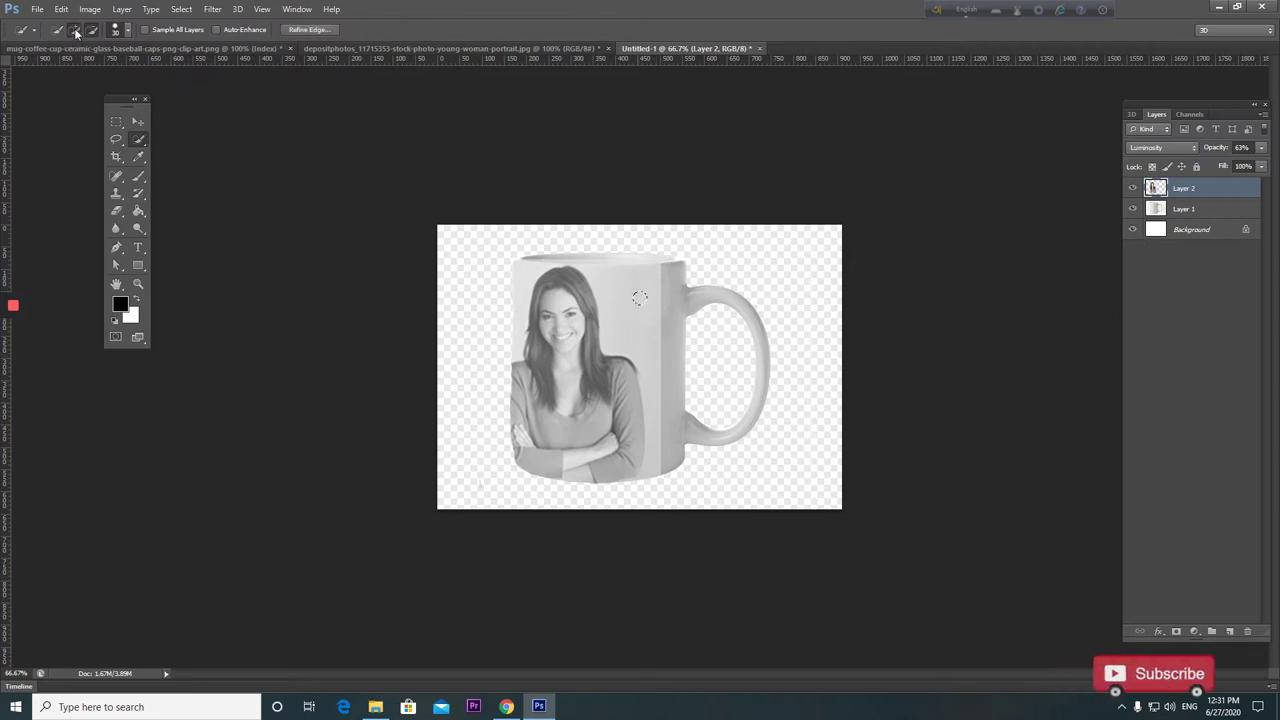
drag(637, 315, 650, 465)
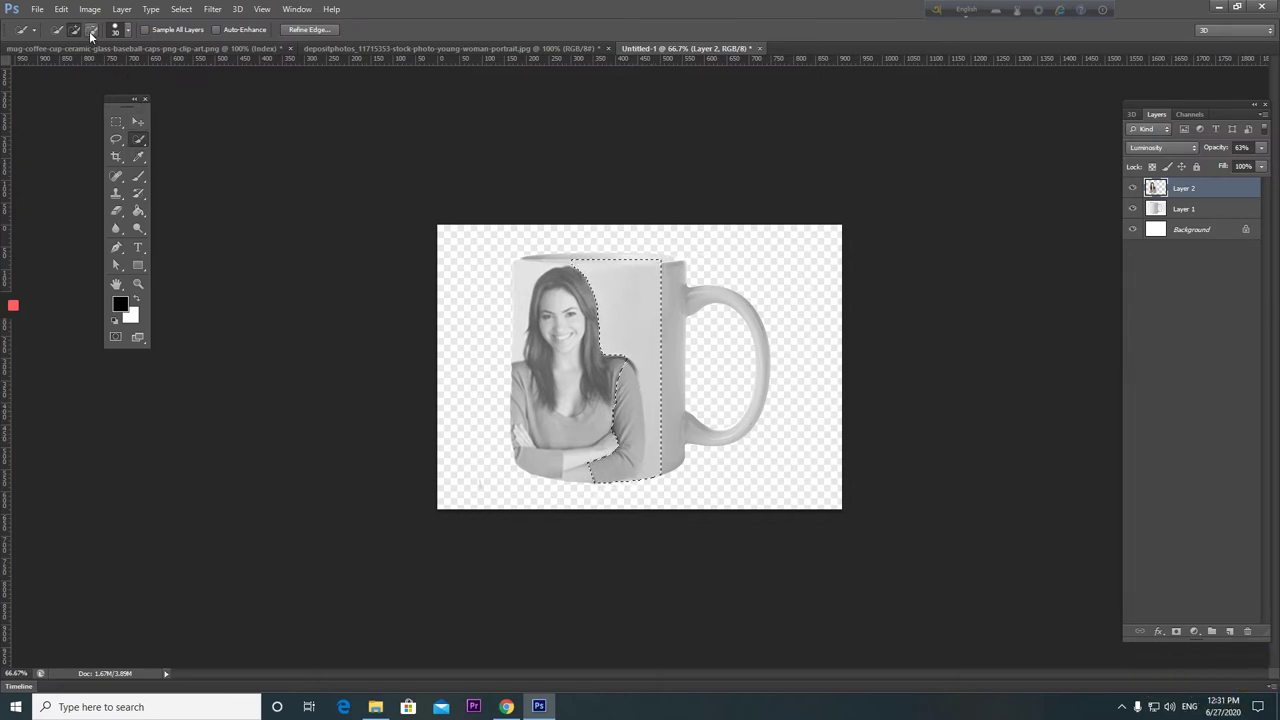
key(ctrl+plus)
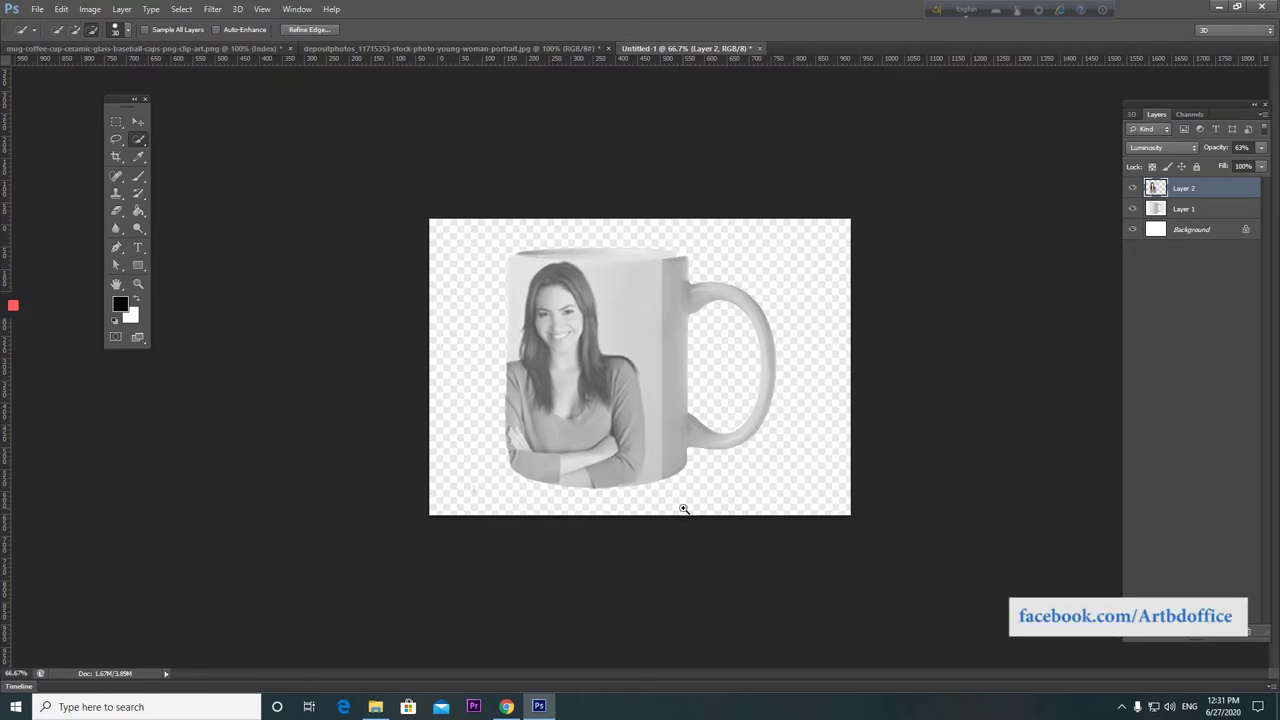
drag(605, 398, 624, 493)
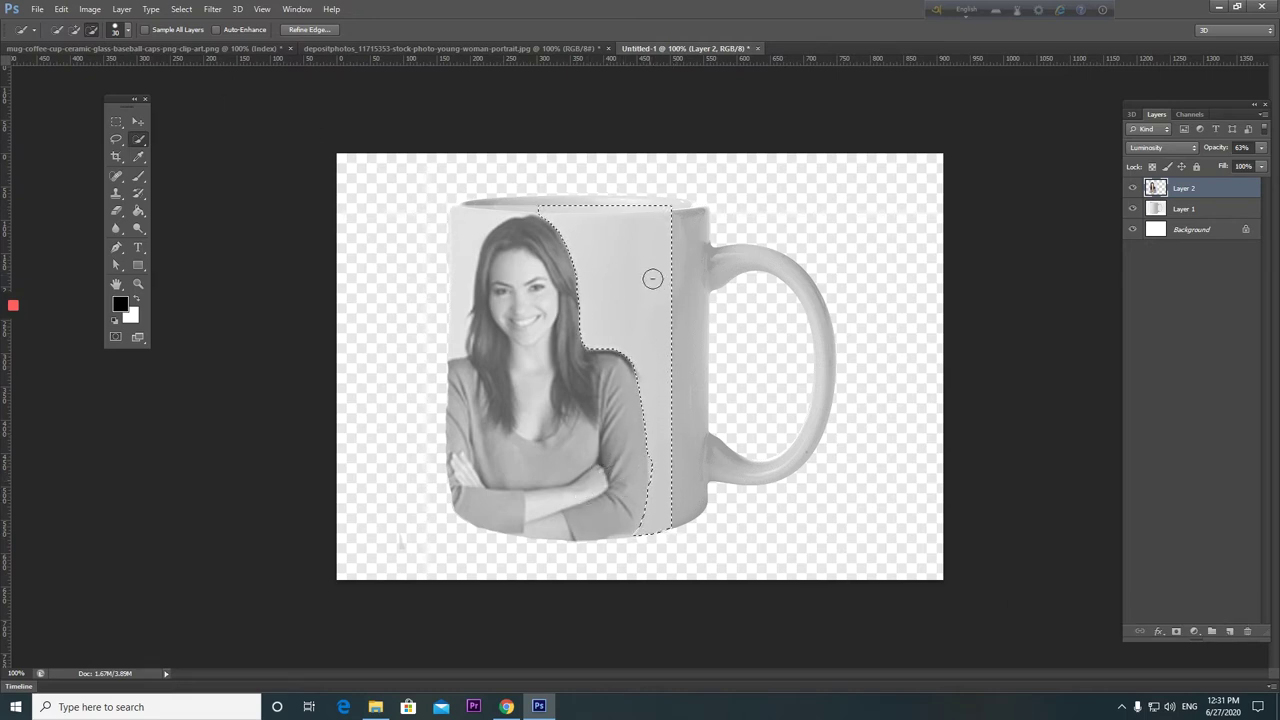
click(93, 28)
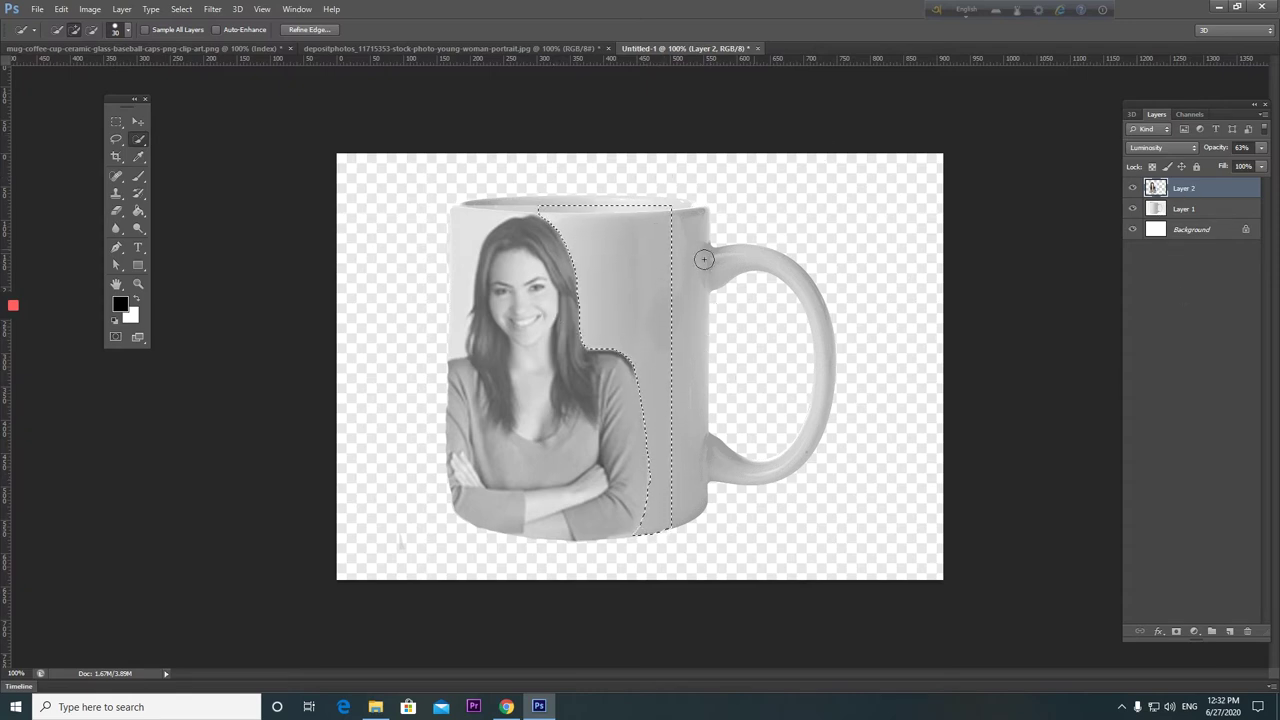
key(ctrl+d)
Delete the grey strip left of the woman's hair and deselect.
drag(478, 232, 471, 268)
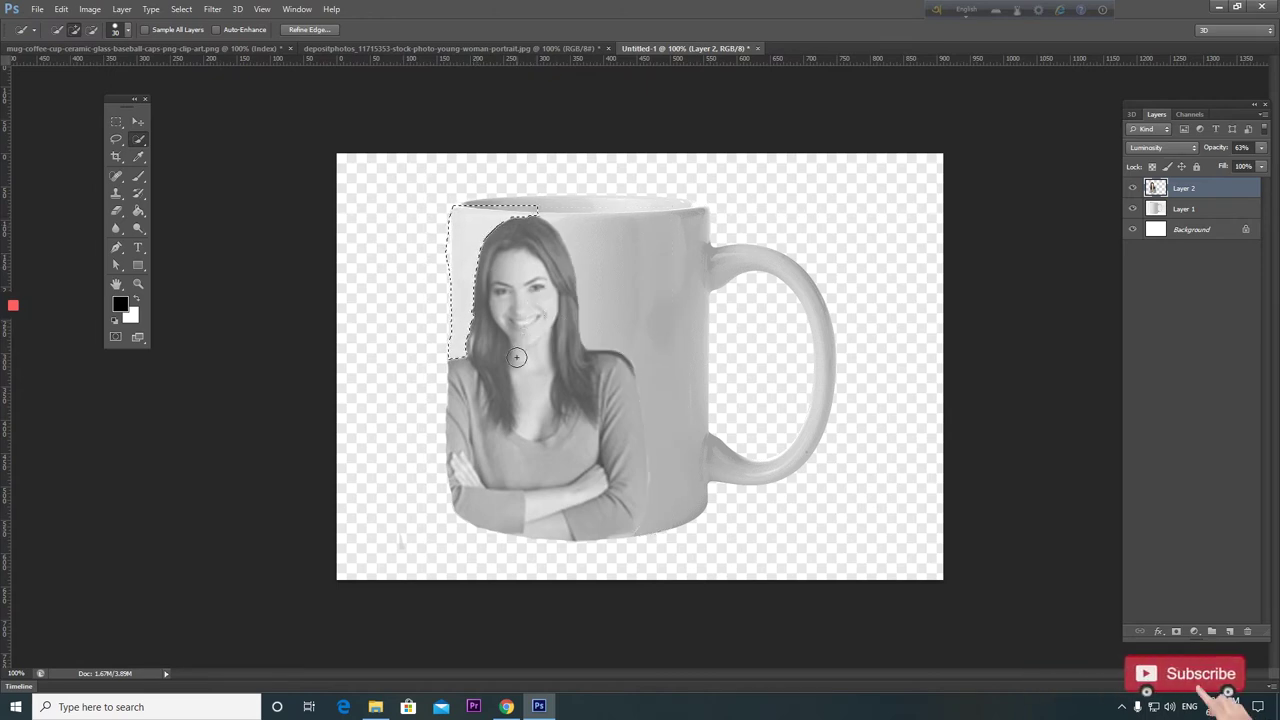
click(116, 121)
key(ctrl+d)
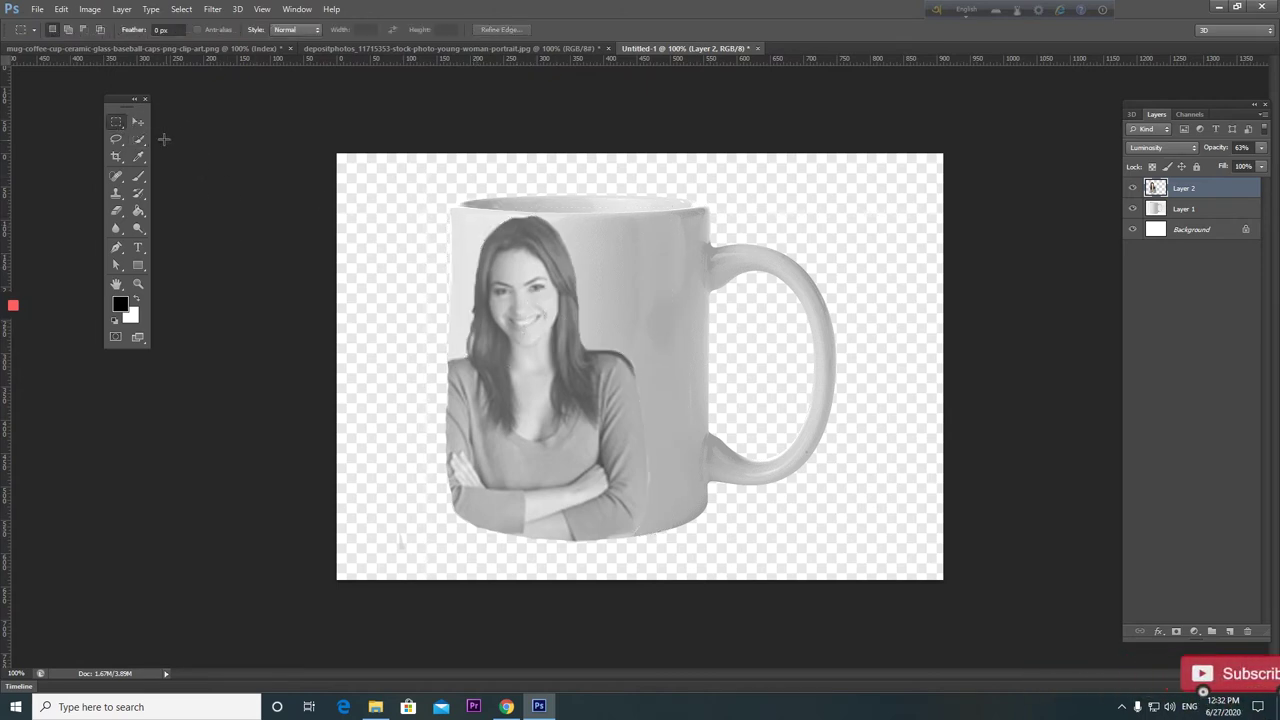
Shift the mug and portrait layers together 30 px left at 33.3% zoom.
key(v)
click(302, 200)
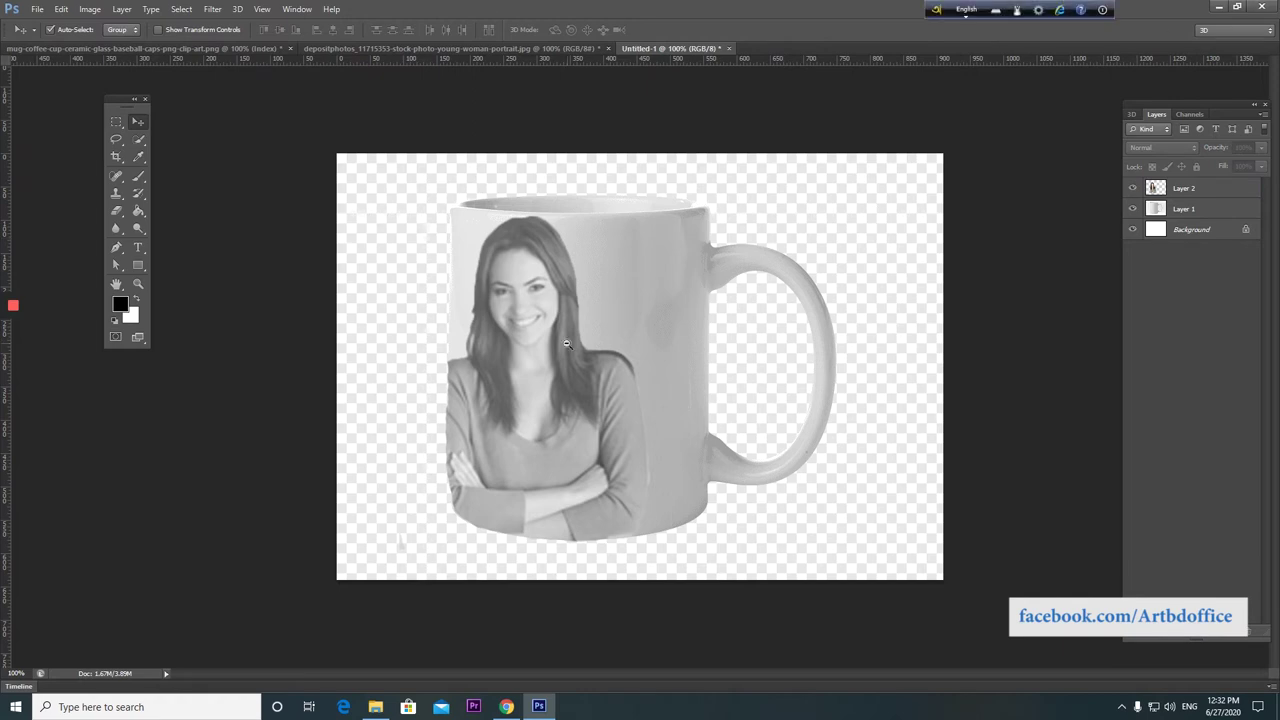
key(ctrl+minus)
key(ctrl+minus)
key(ctrl+minus)
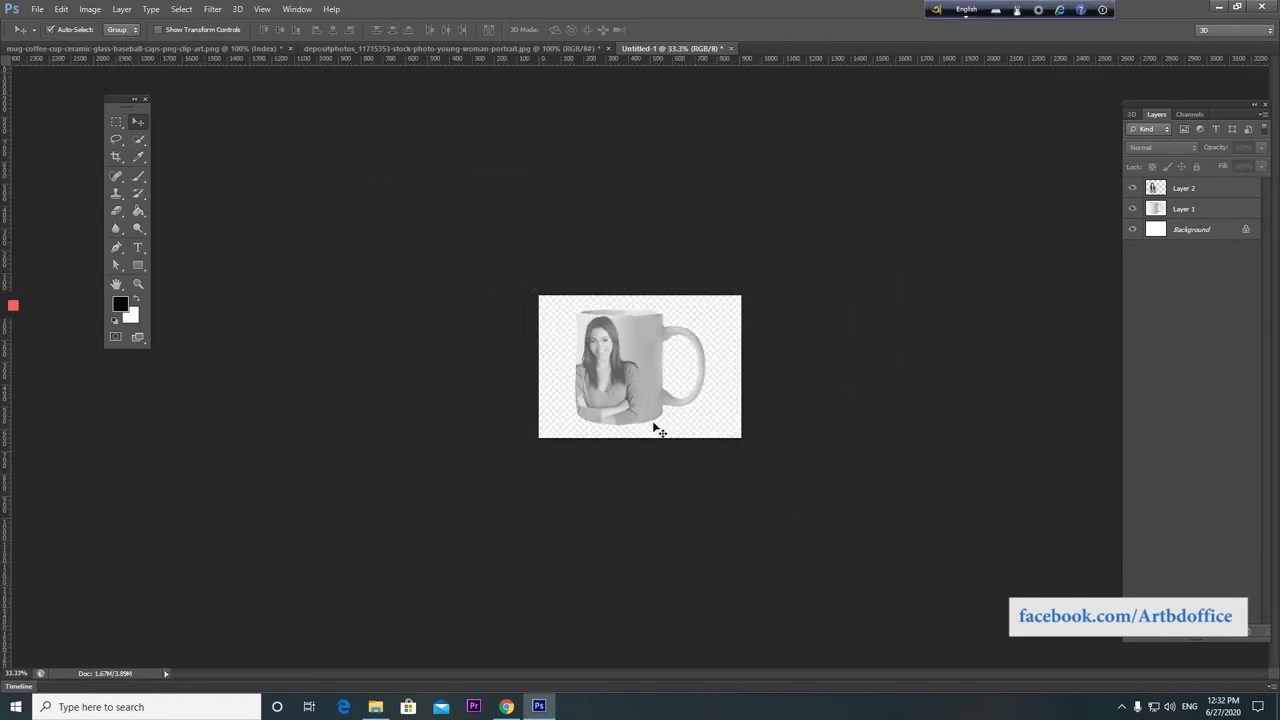
click(645, 406)
shift+click(622, 339)
drag(622, 339, 609, 340)
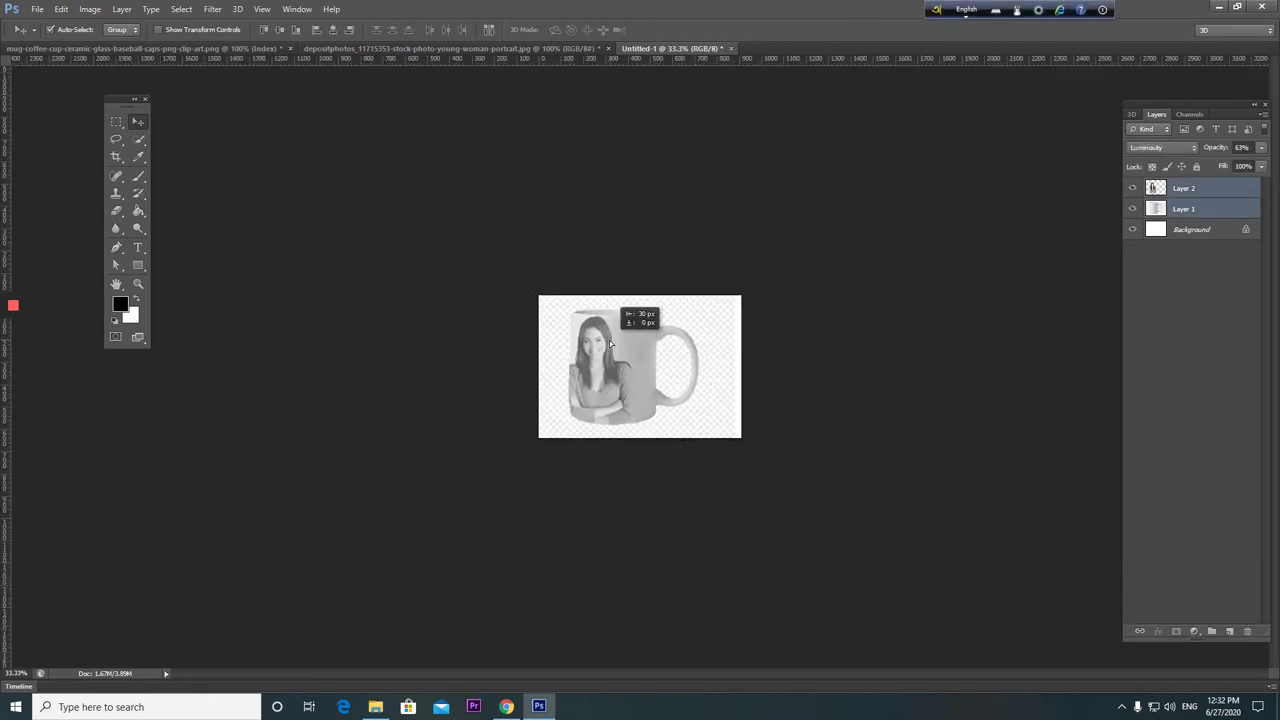
click(502, 325)
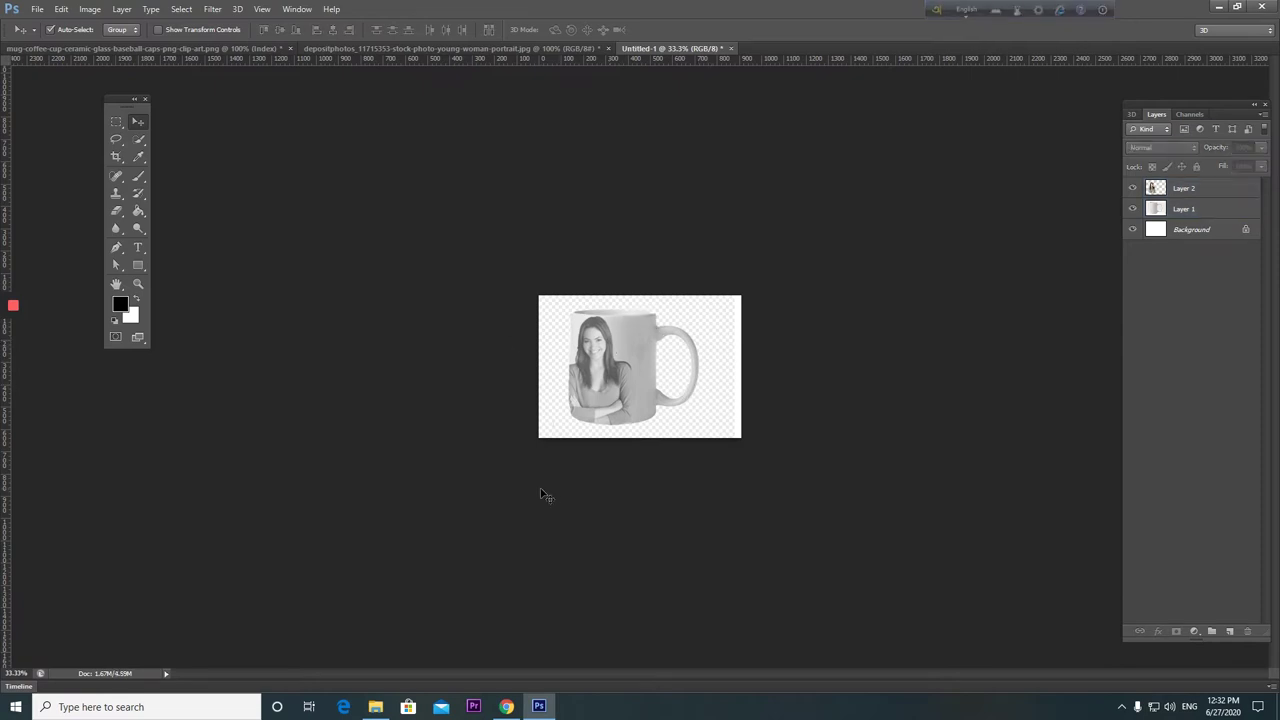
Zoom to 50% and select the ceramic-glass-picardie cup image in File Explorer.
key(ctrl+plus)
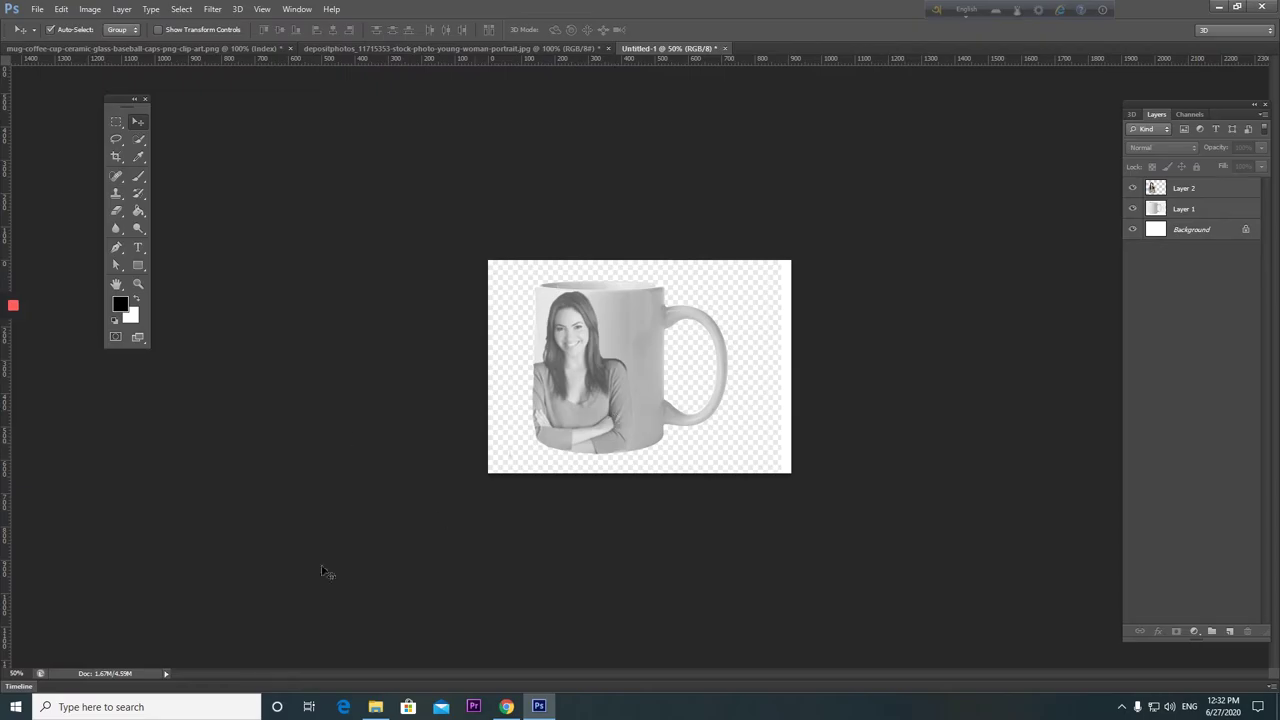
click(375, 707)
click(155, 160)
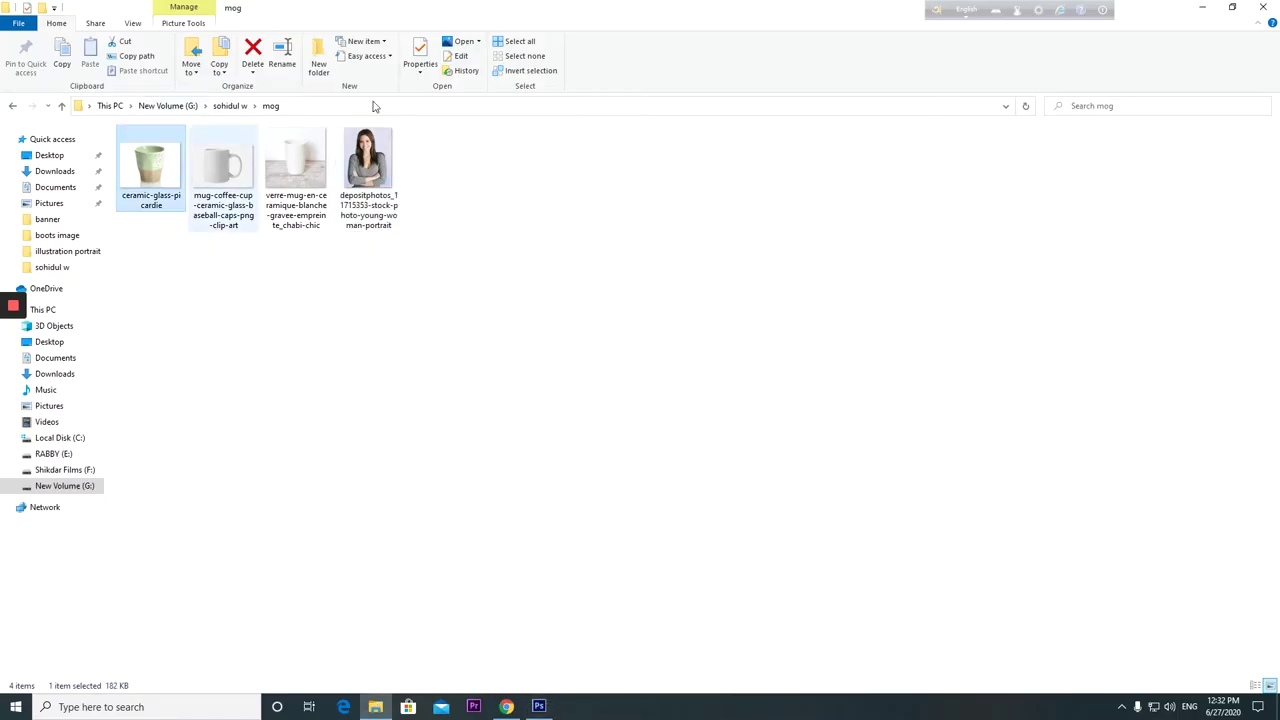
Dismiss Photoshop's invalid JPEG error for ceramic-glass-picardie and open the cup in Photos instead.
drag(152, 168, 545, 705)
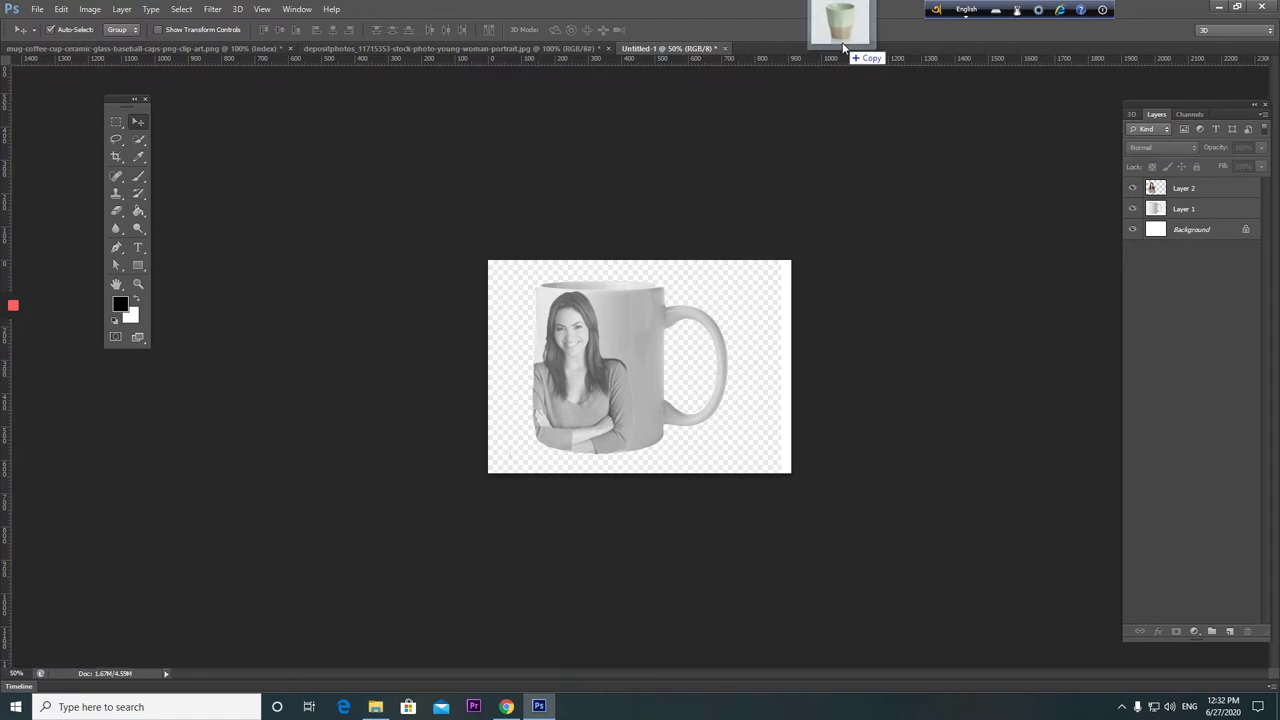
drag(545, 705, 884, 54)
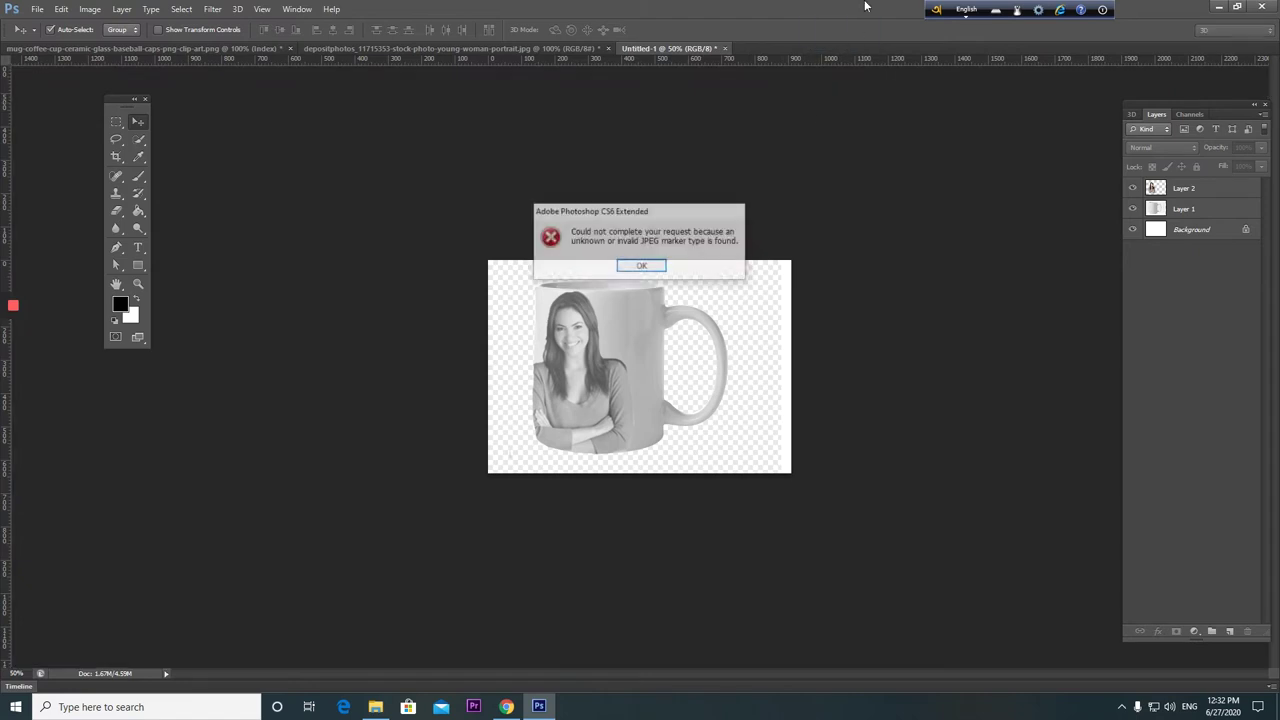
click(631, 270)
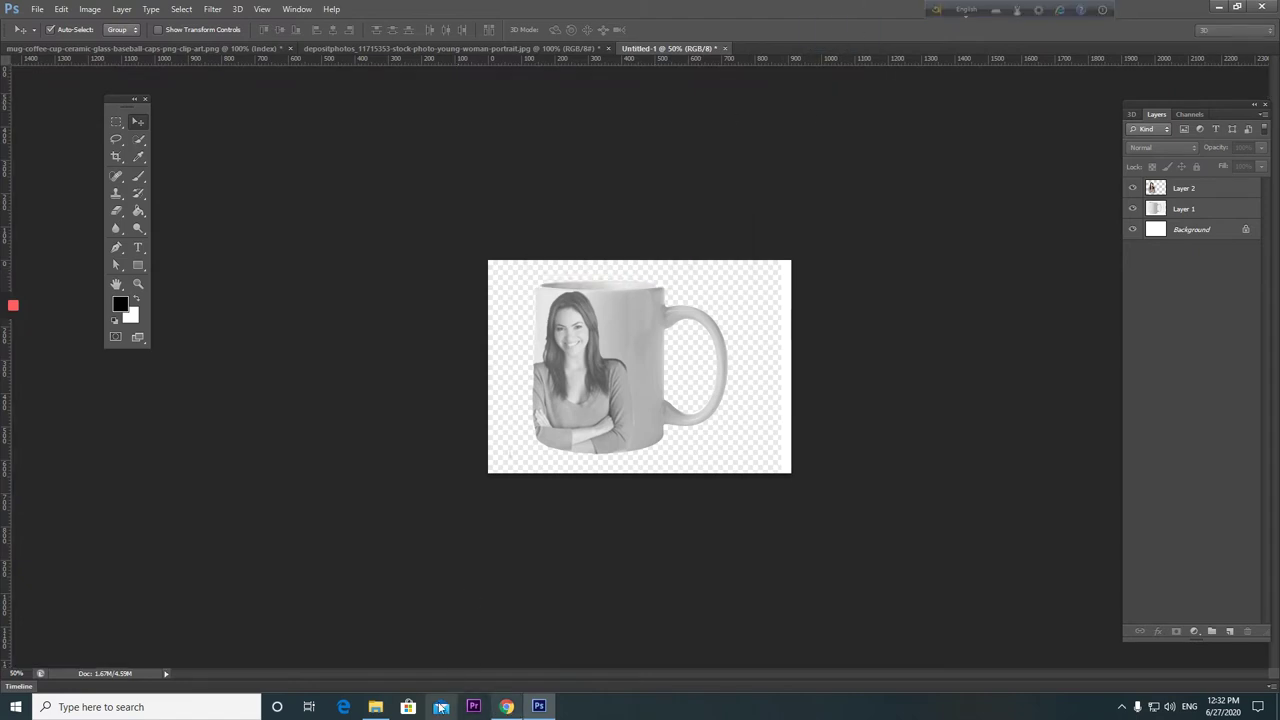
click(376, 707)
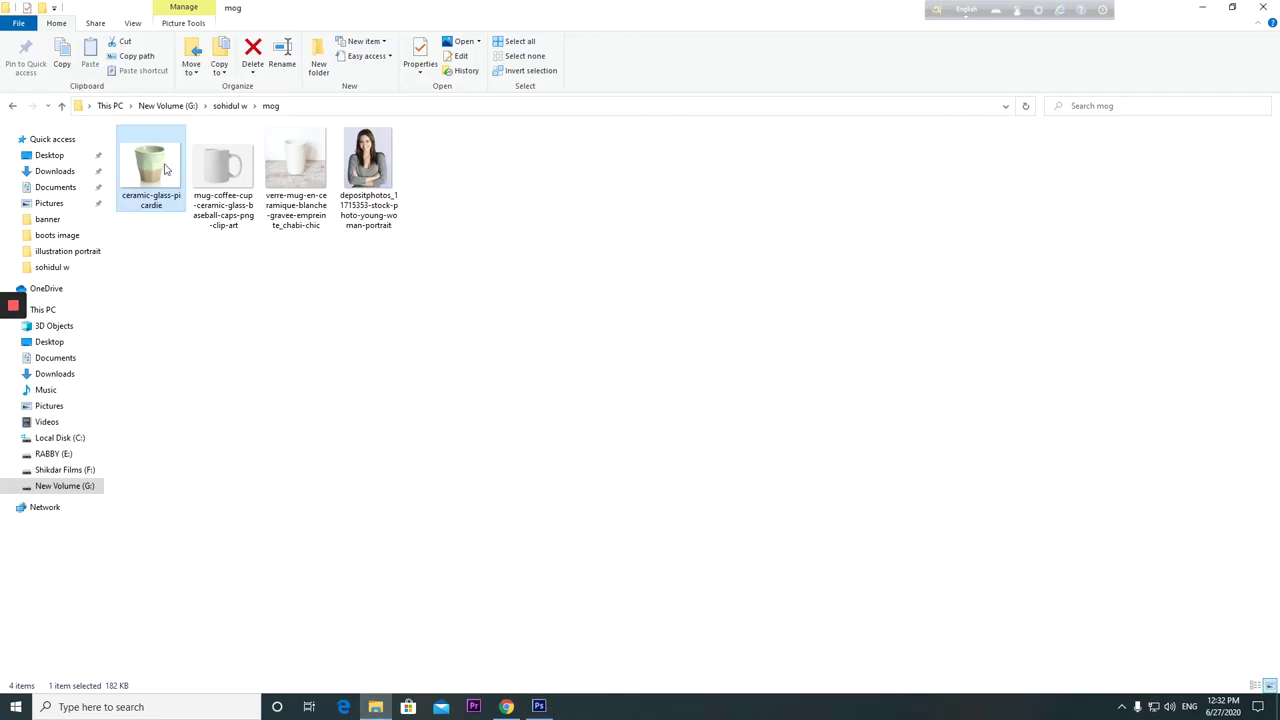
double_click(166, 170)
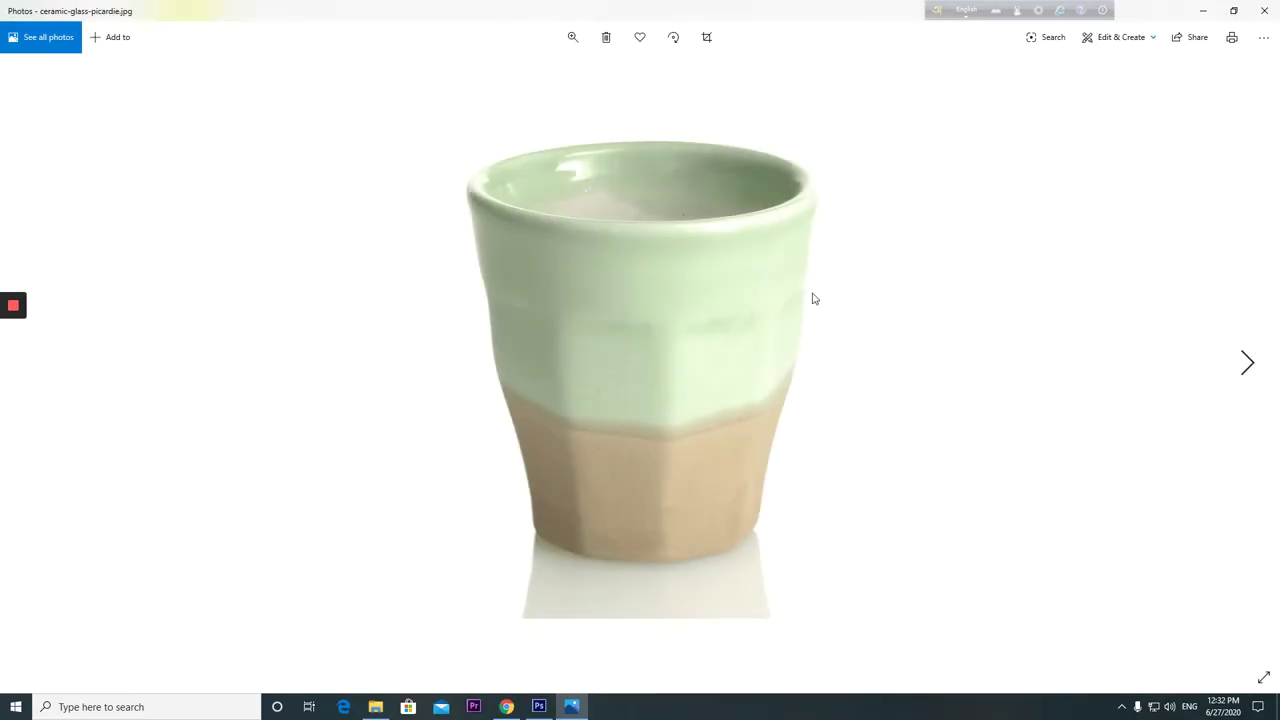
Lightshot-capture the cup from Photos, close Photos, and start a 677 × 734 Clipboard-preset document.
key(Print)
drag(405, 100, 851, 587)
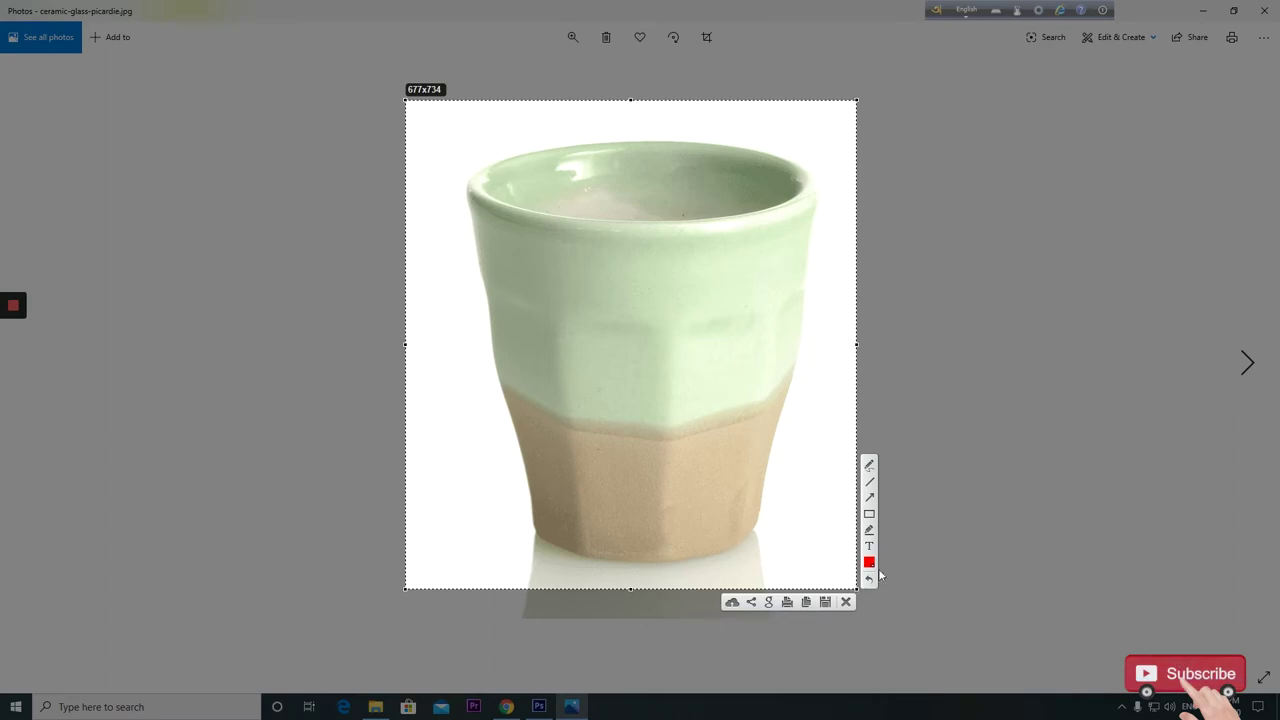
key(ctrl+s)
click(1264, 10)
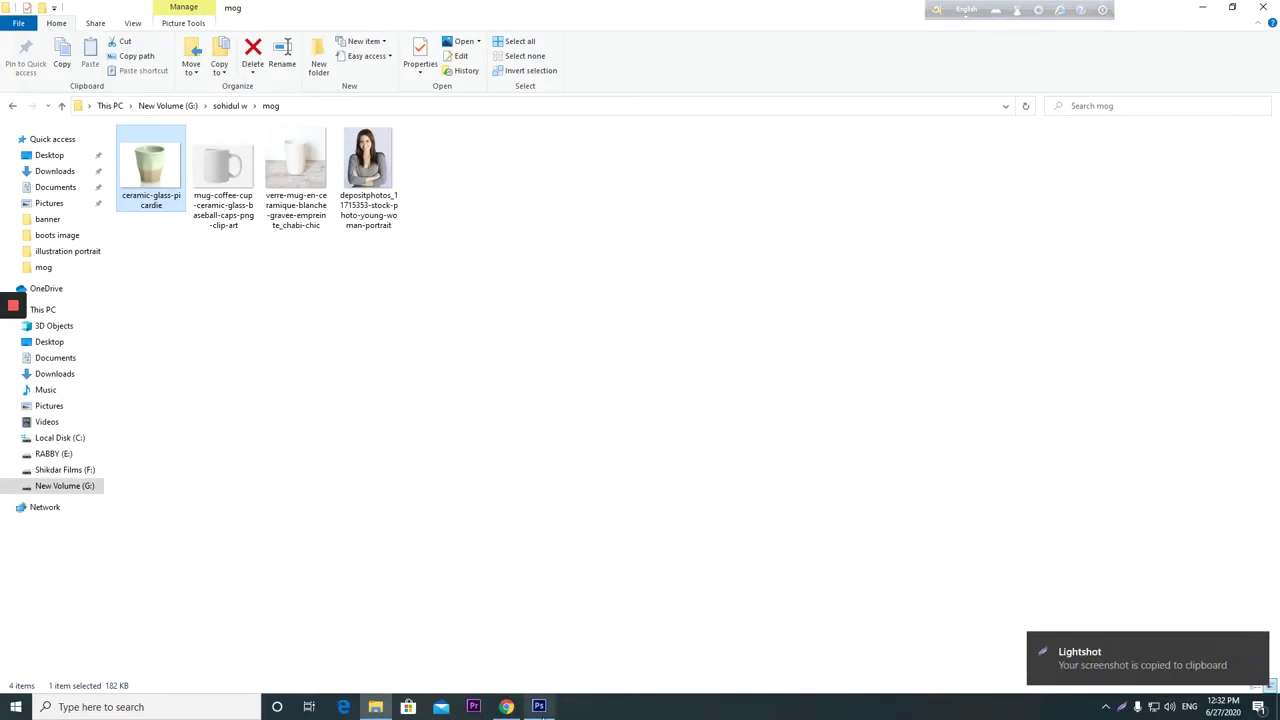
click(539, 707)
key(ctrl+n)
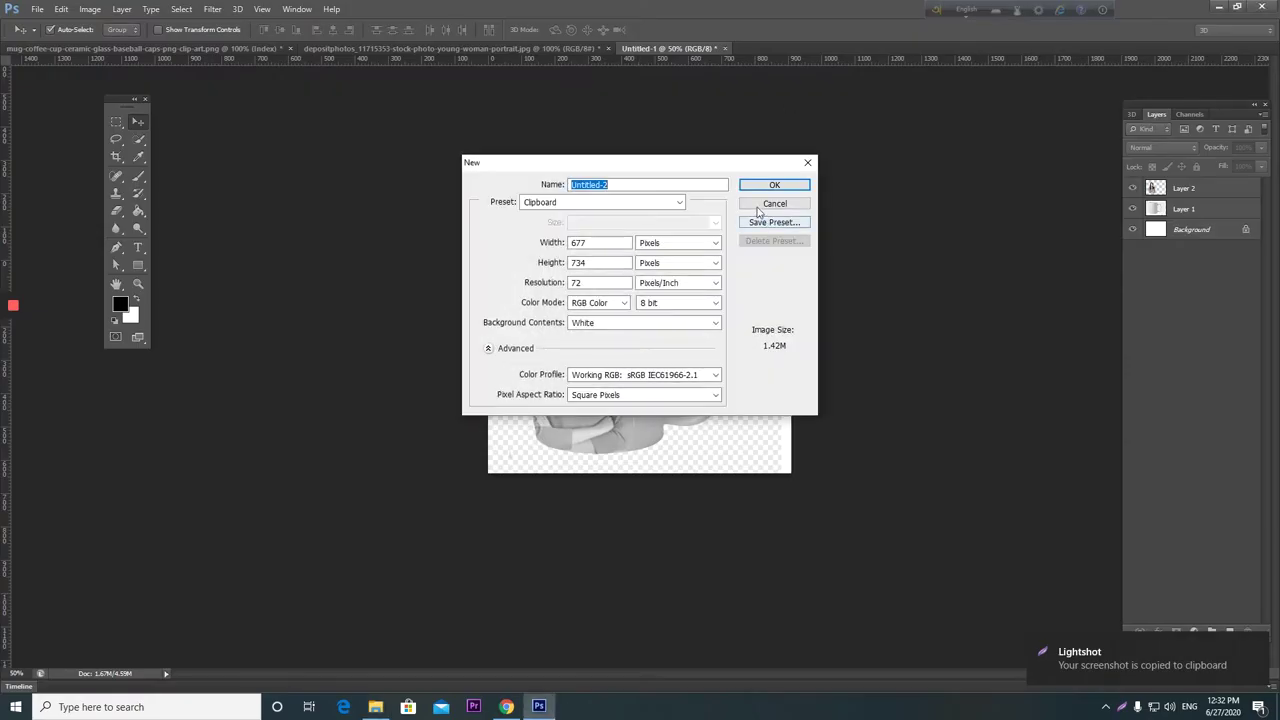
Paste the copied cup as Layer 1 in Untitled-2, then bring up the woman's portrait photo.
click(771, 203)
key(ctrl+b)
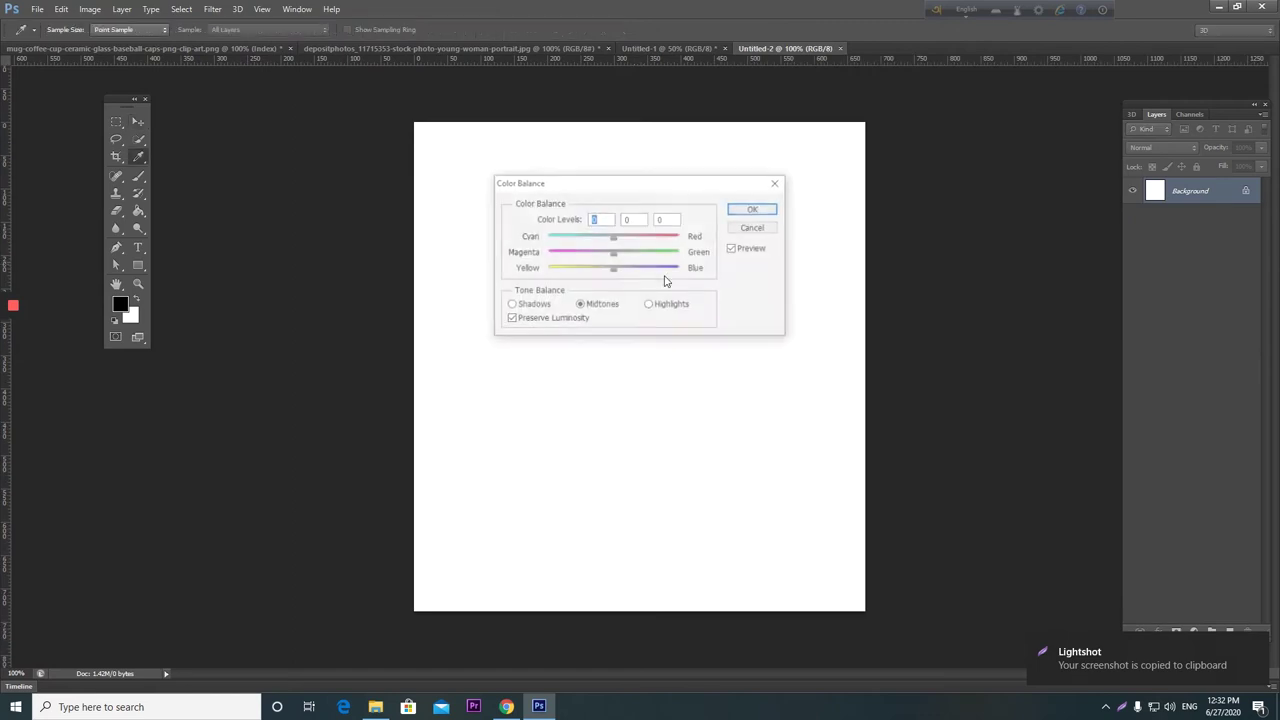
click(756, 229)
key(v)
key(ctrl+v)
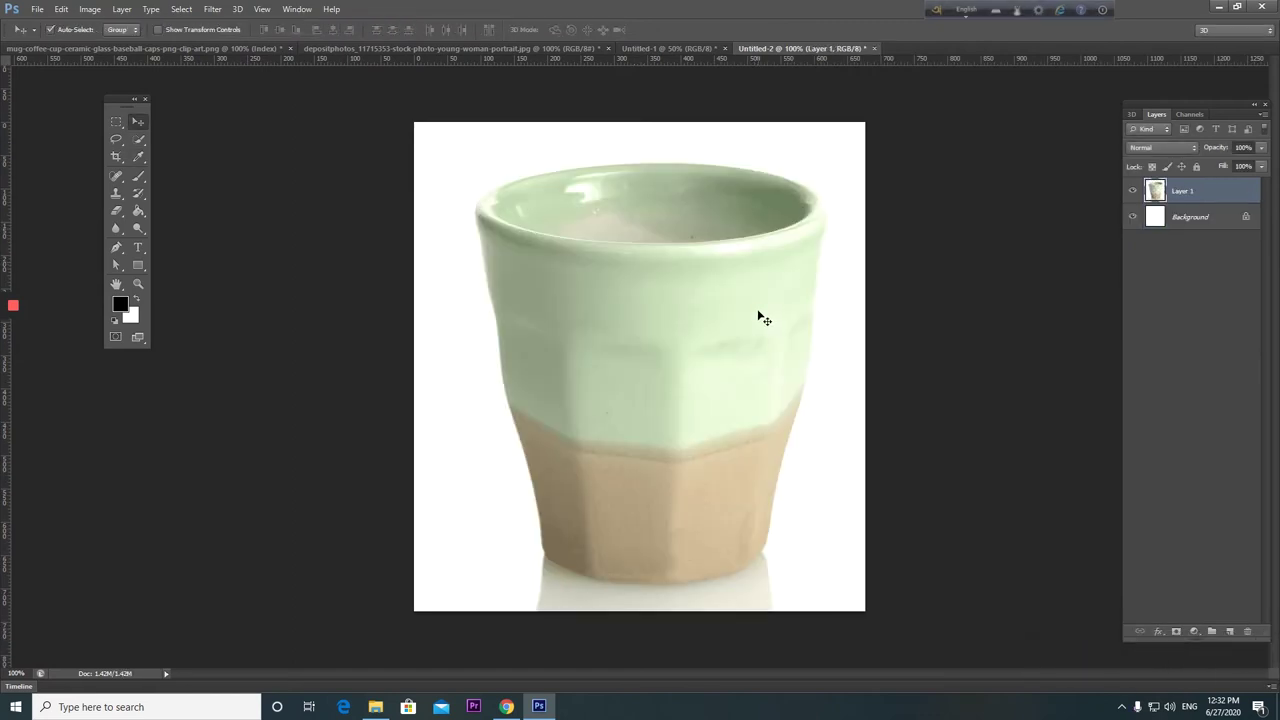
click(614, 48)
click(557, 48)
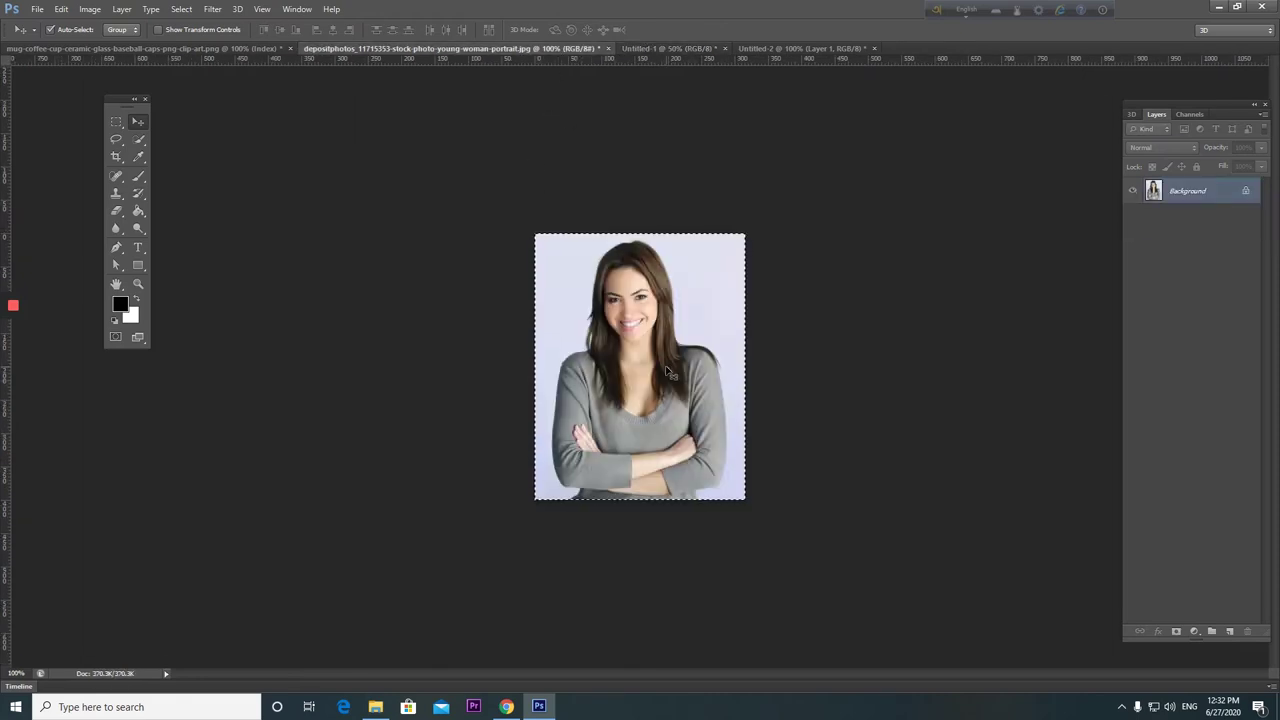
Paste the portrait into Untitled-2 as Layer 2 and move it down onto the cup's front.
click(796, 49)
key(ctrl+v)
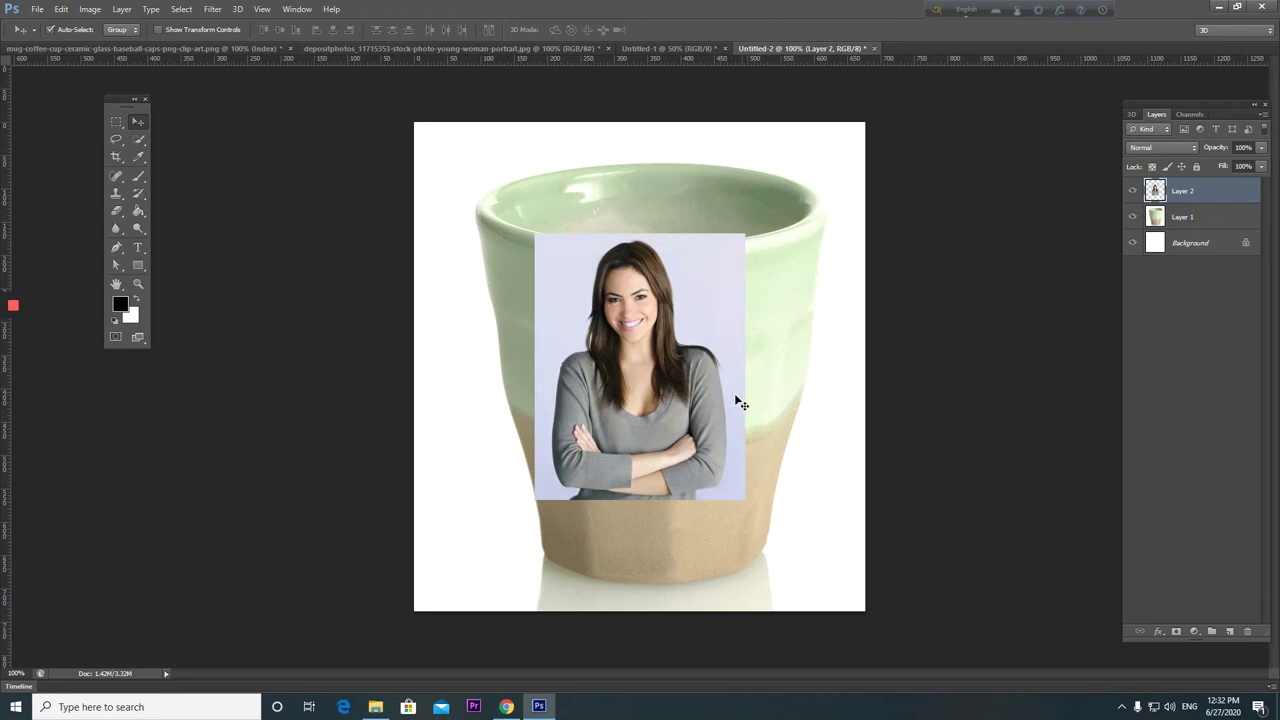
drag(655, 345, 673, 378)
key(ctrl+t)
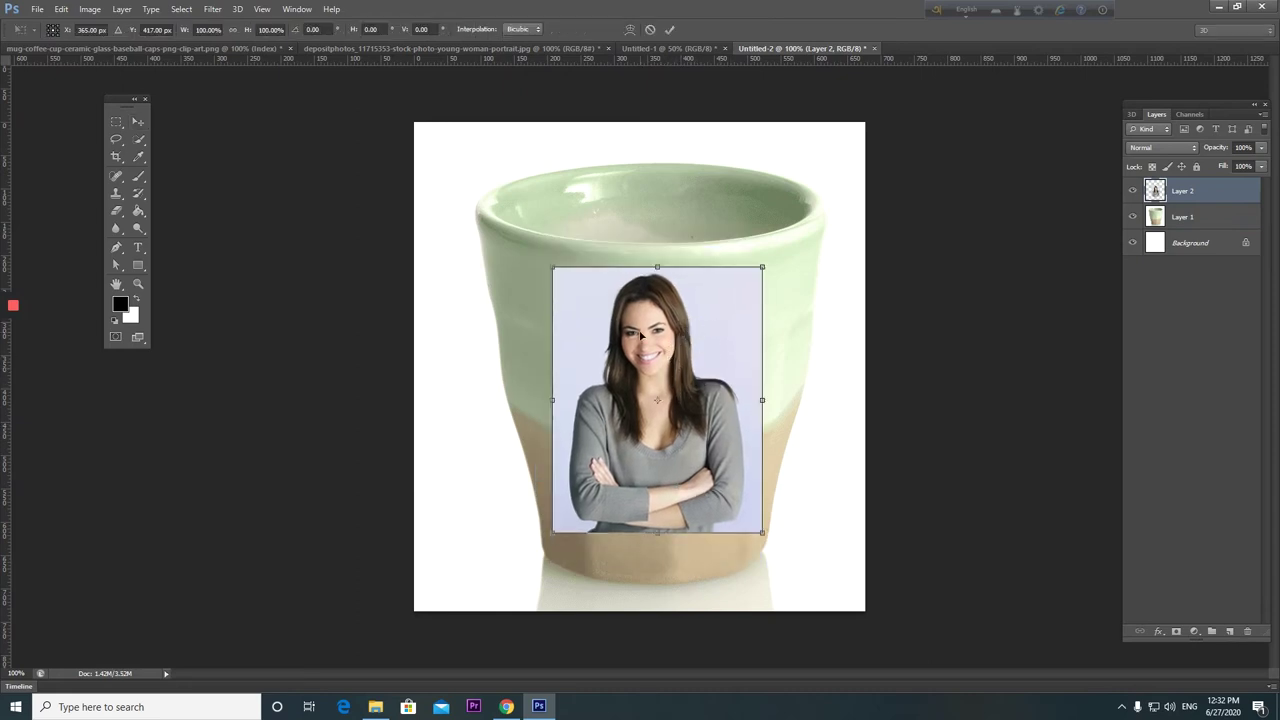
drag(655, 331, 657, 342)
key(Return)
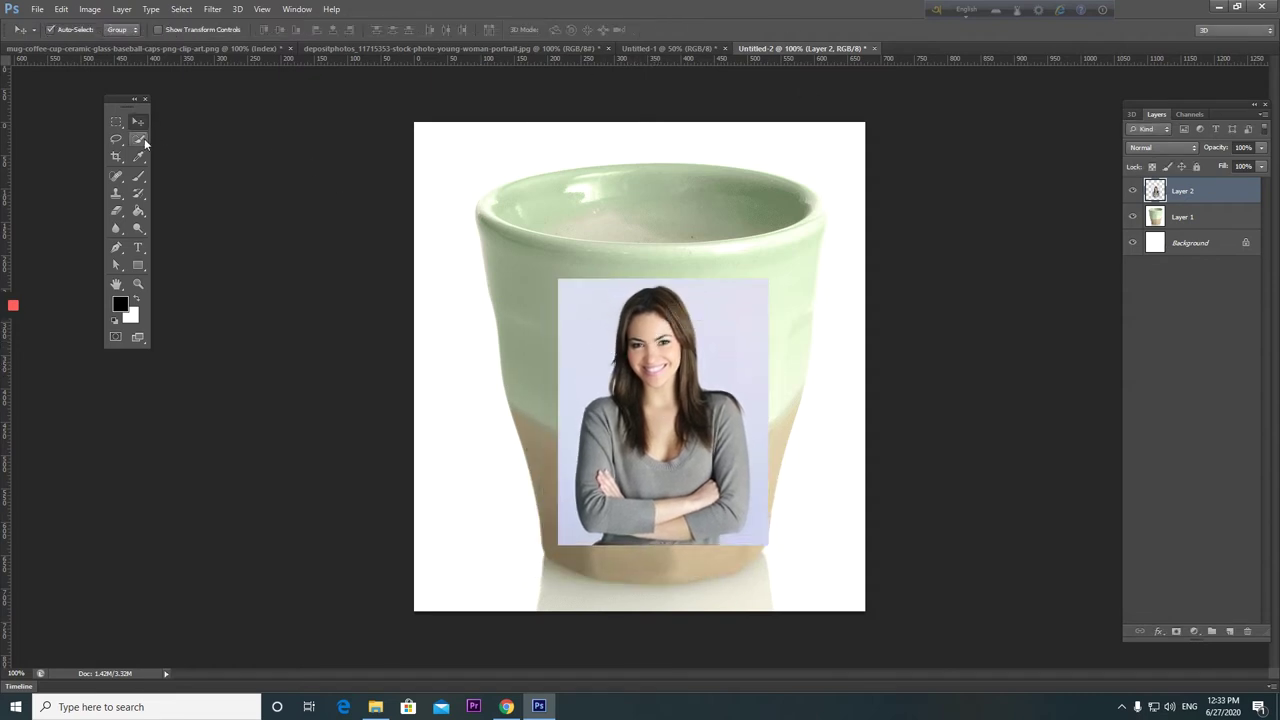
click(141, 139)
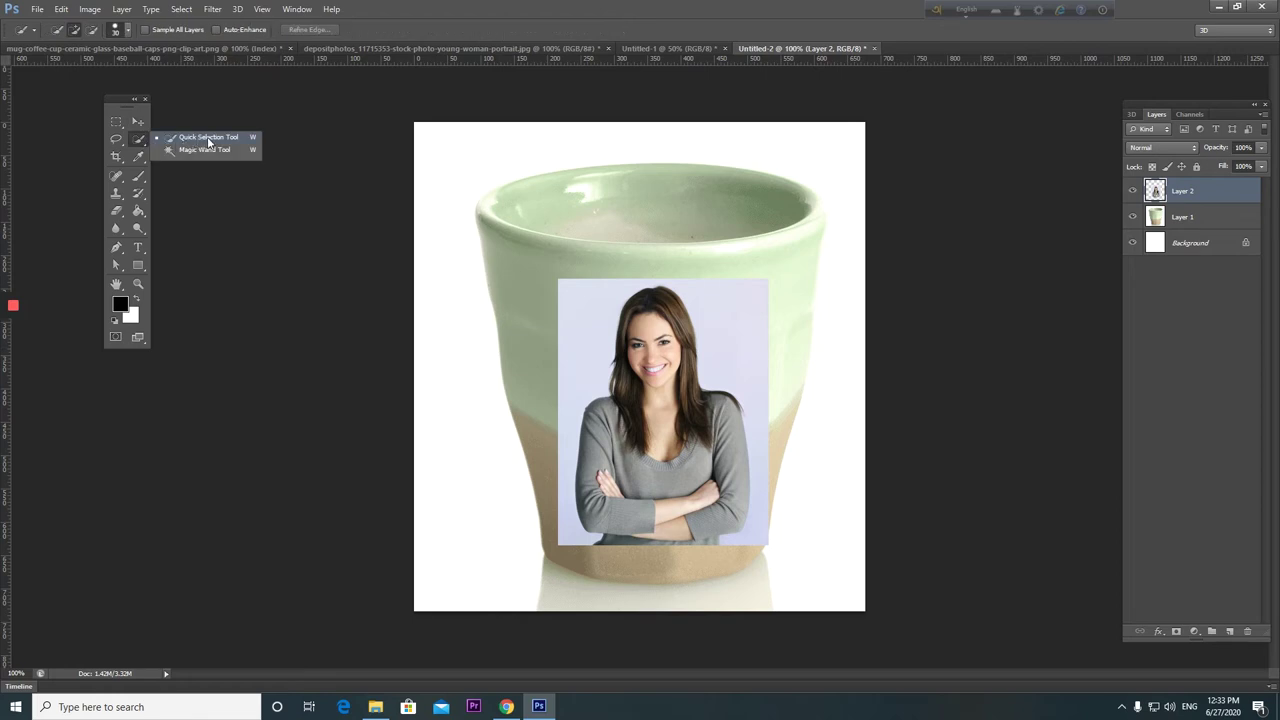
click(207, 142)
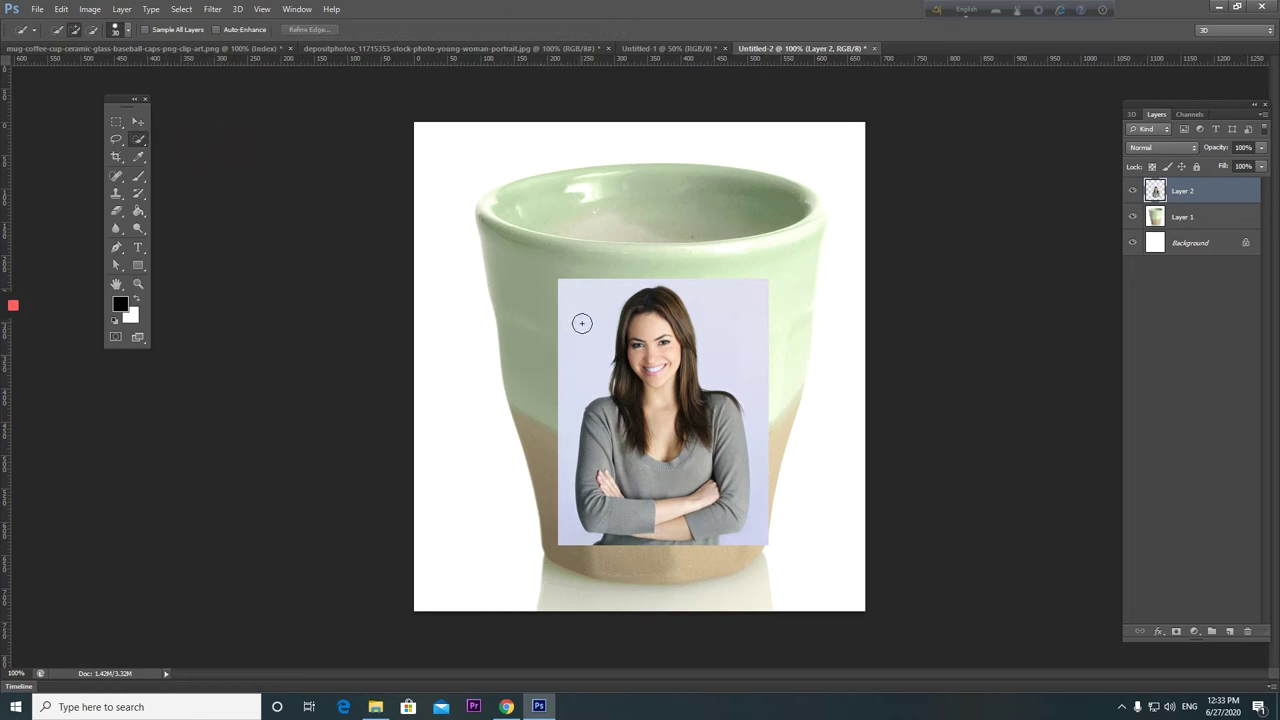
right_click(136, 141)
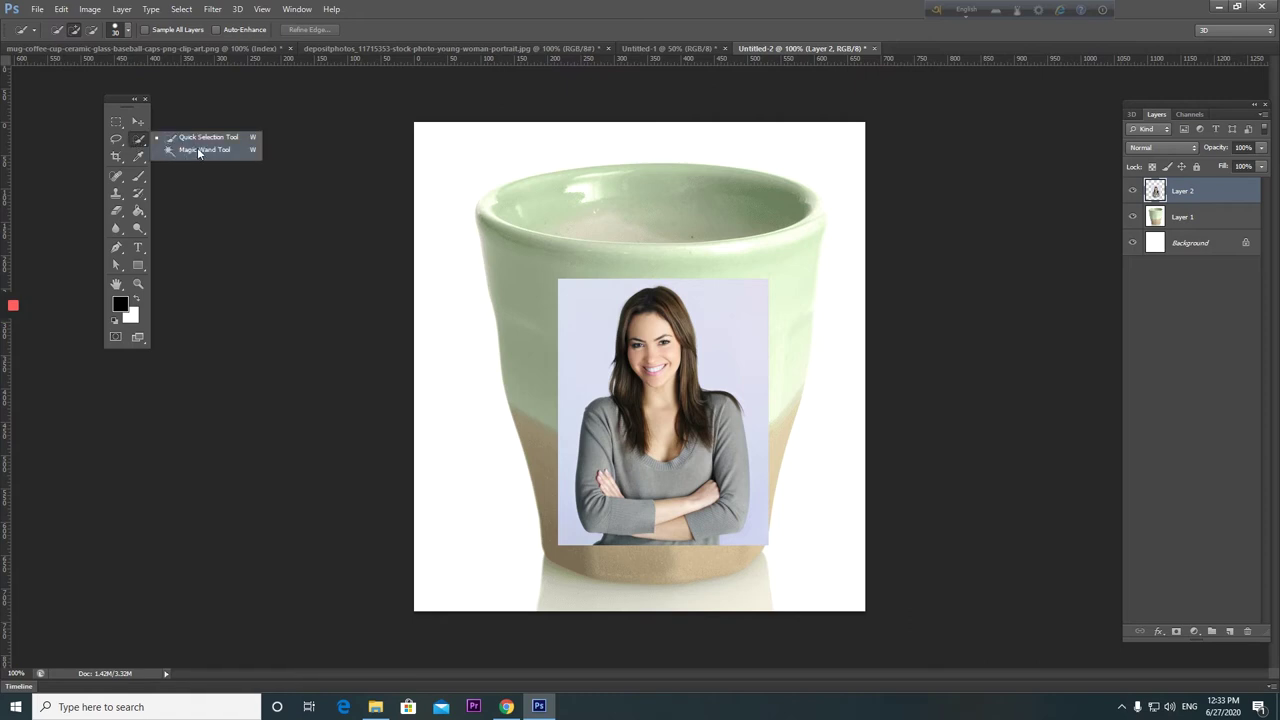
click(199, 150)
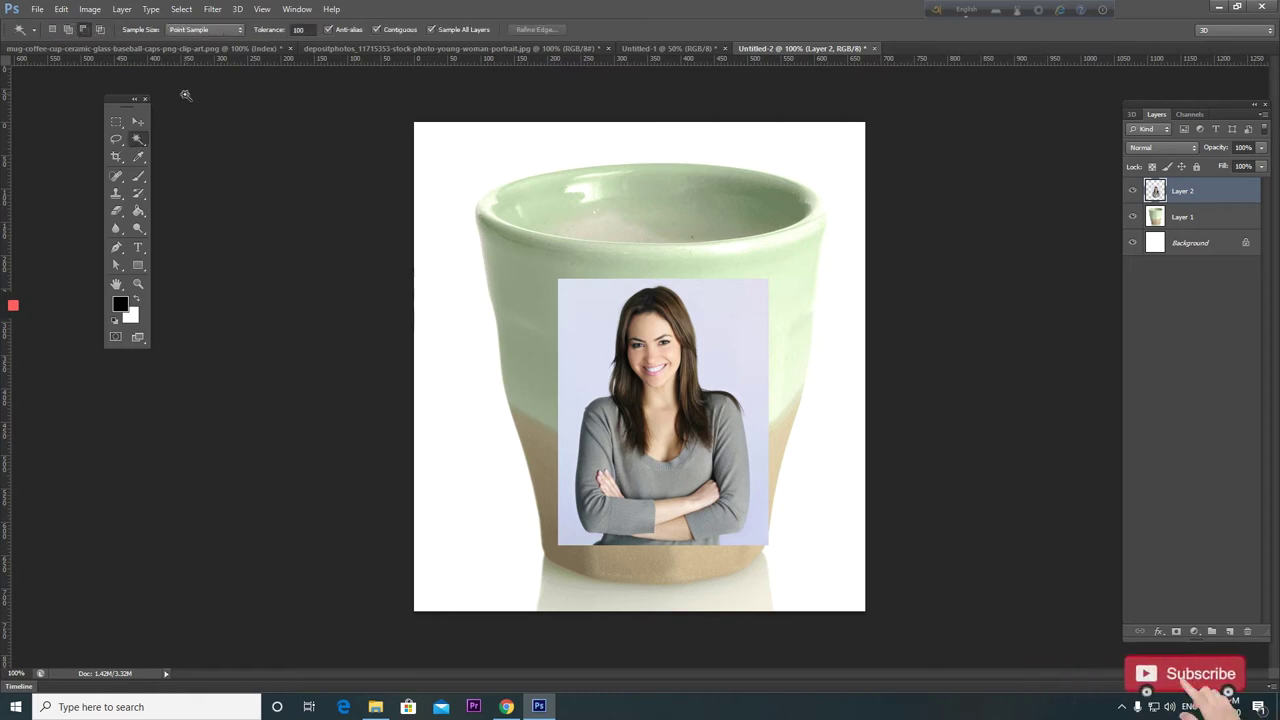
click(580, 352)
key(ctrl+d)
key(m)
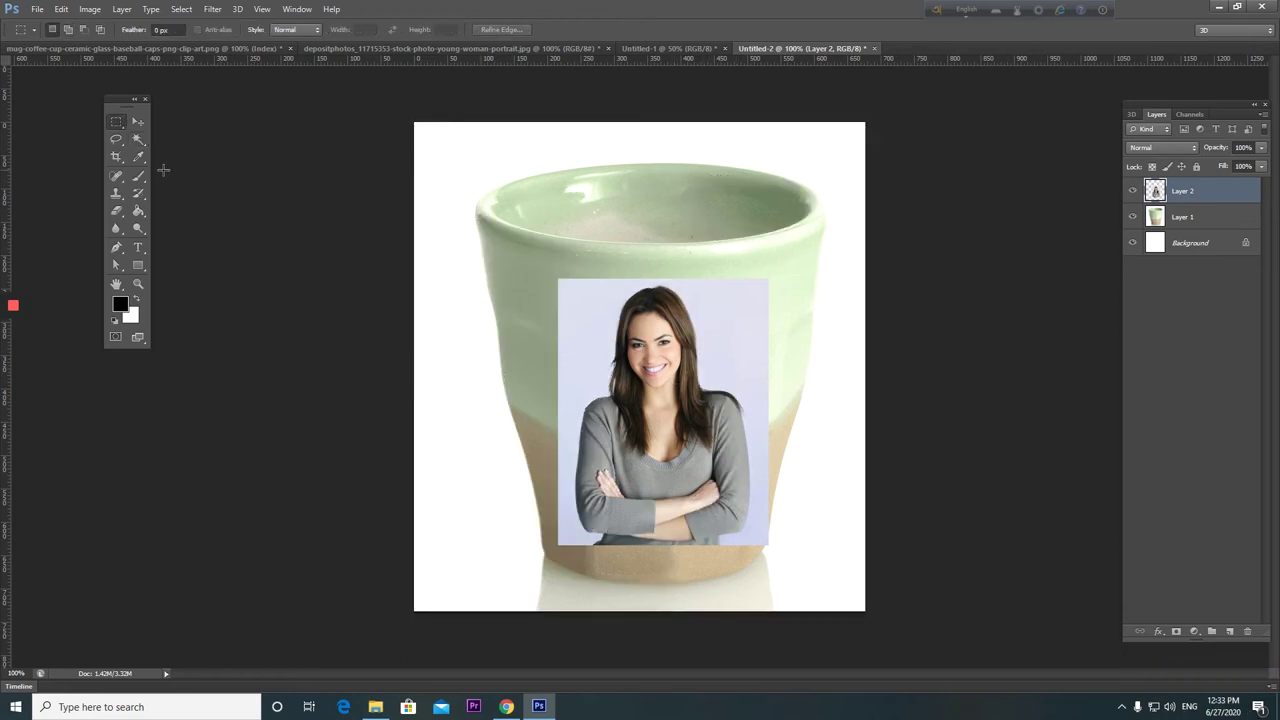
click(138, 139)
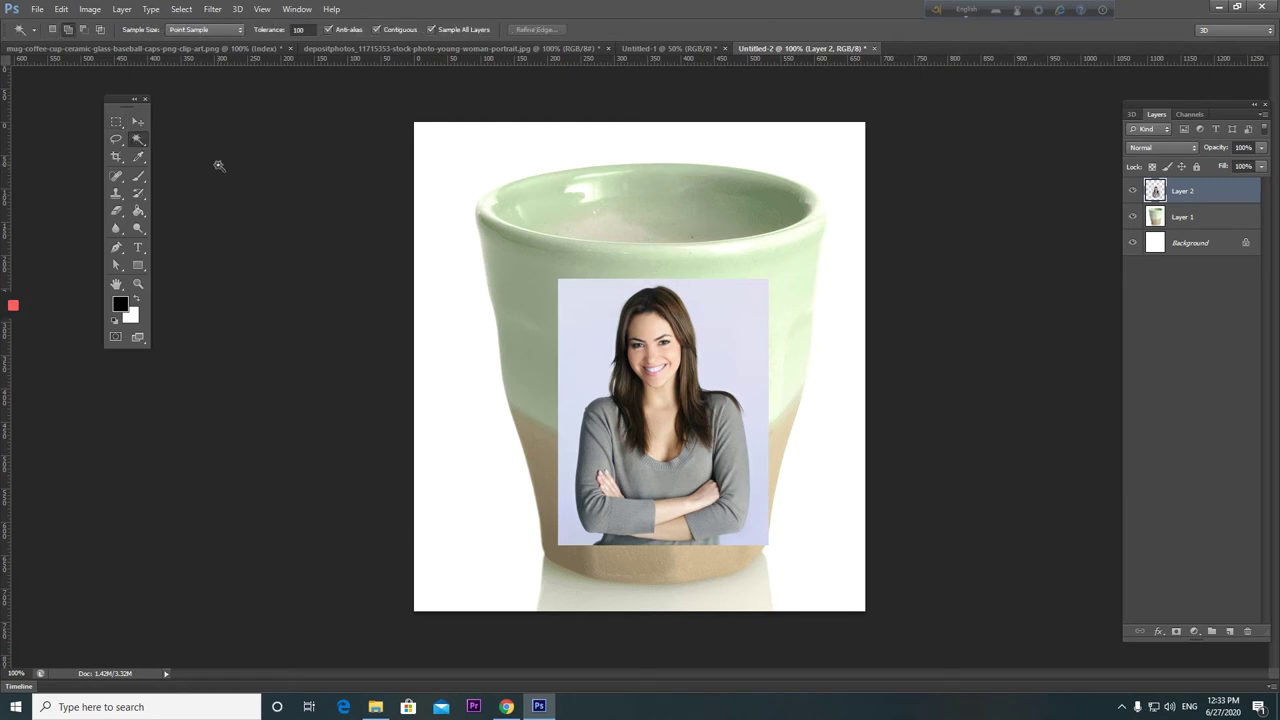
click(729, 344)
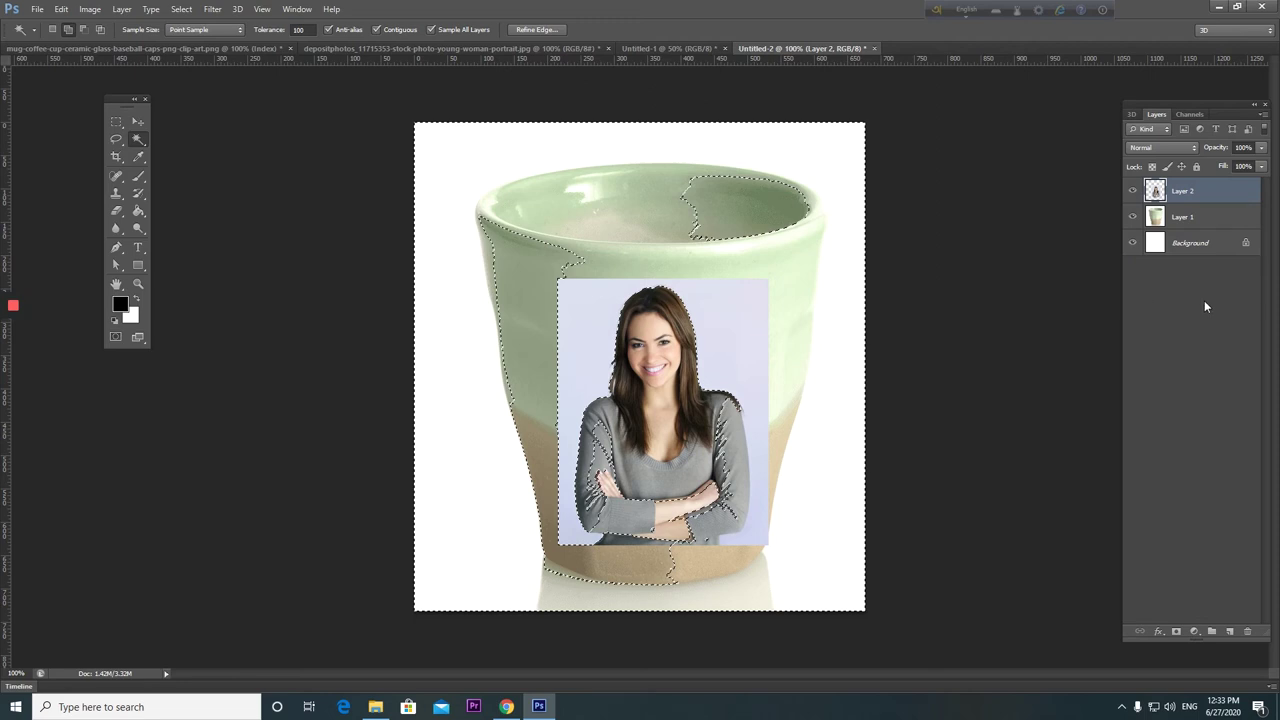
click(1133, 216)
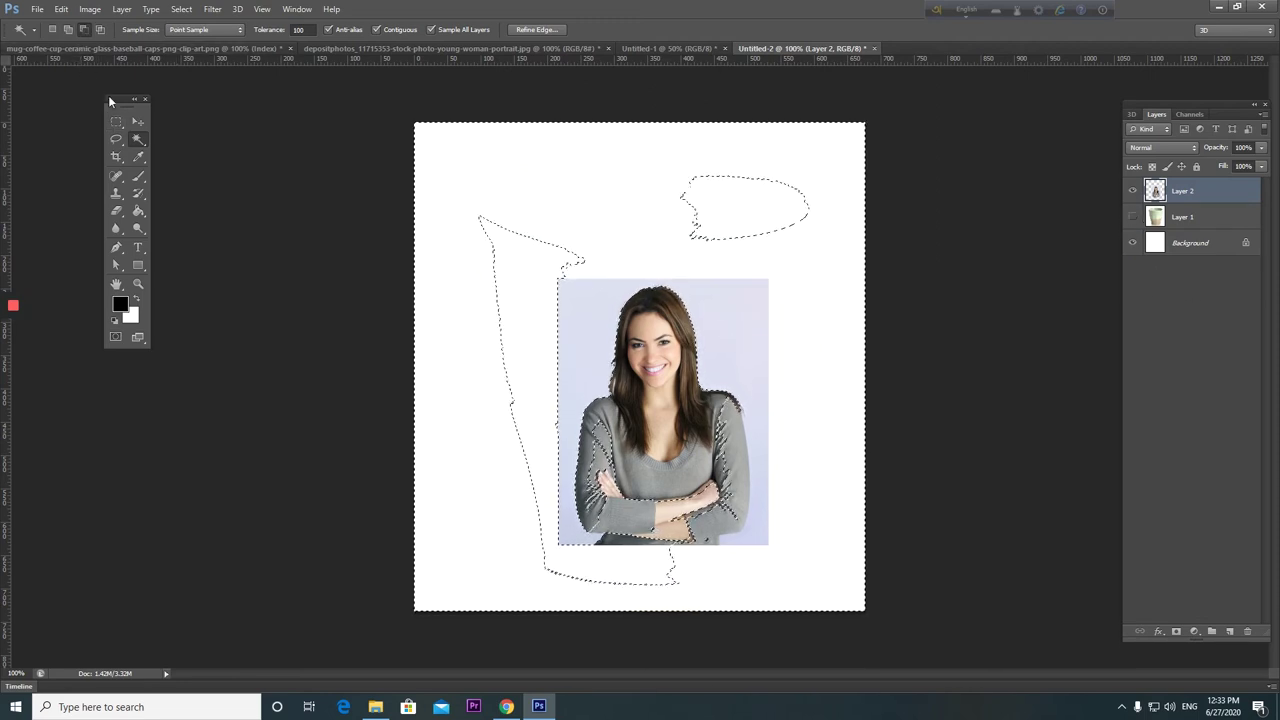
click(580, 303)
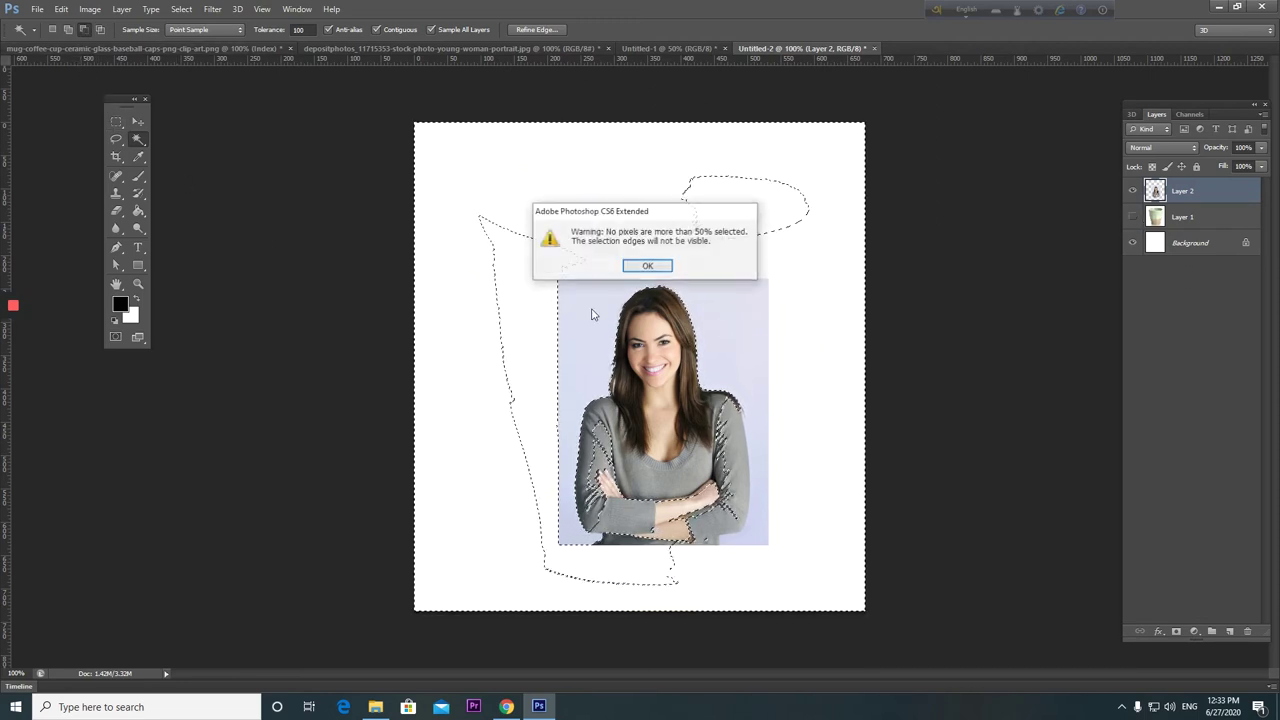
click(650, 265)
click(116, 121)
click(138, 139)
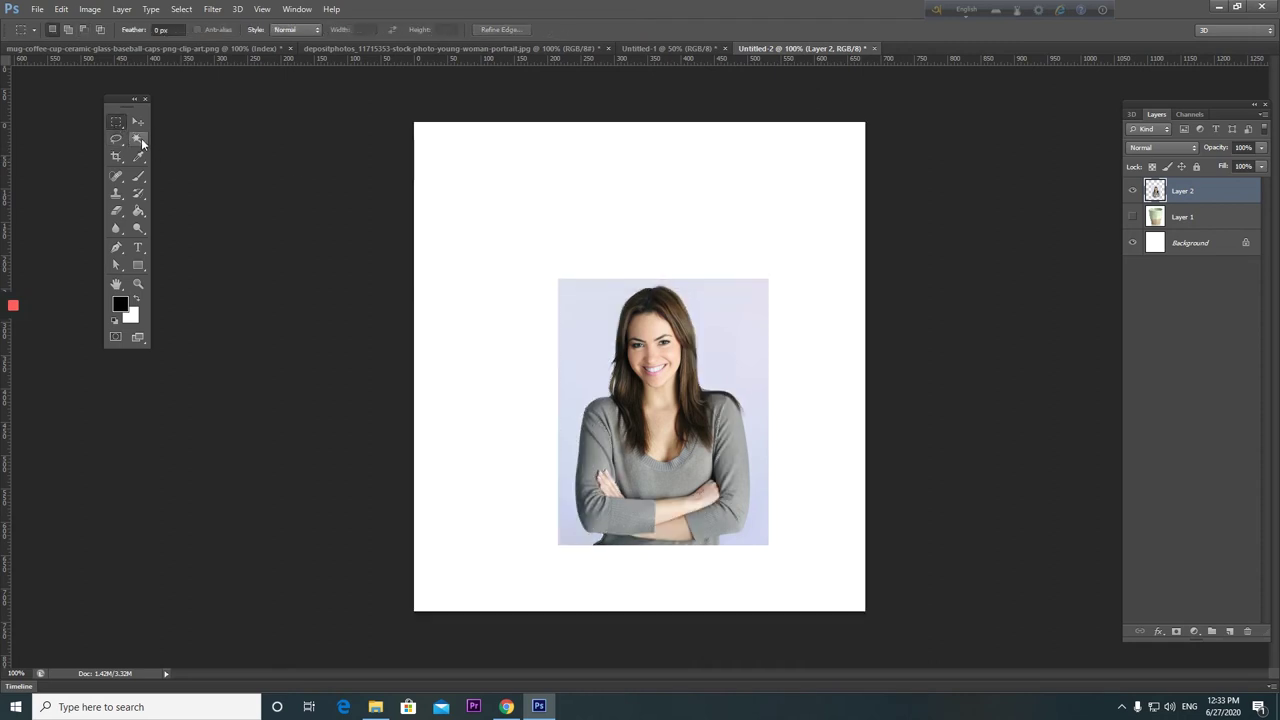
click(591, 318)
key(ctrl+d)
click(116, 121)
click(138, 121)
click(1133, 216)
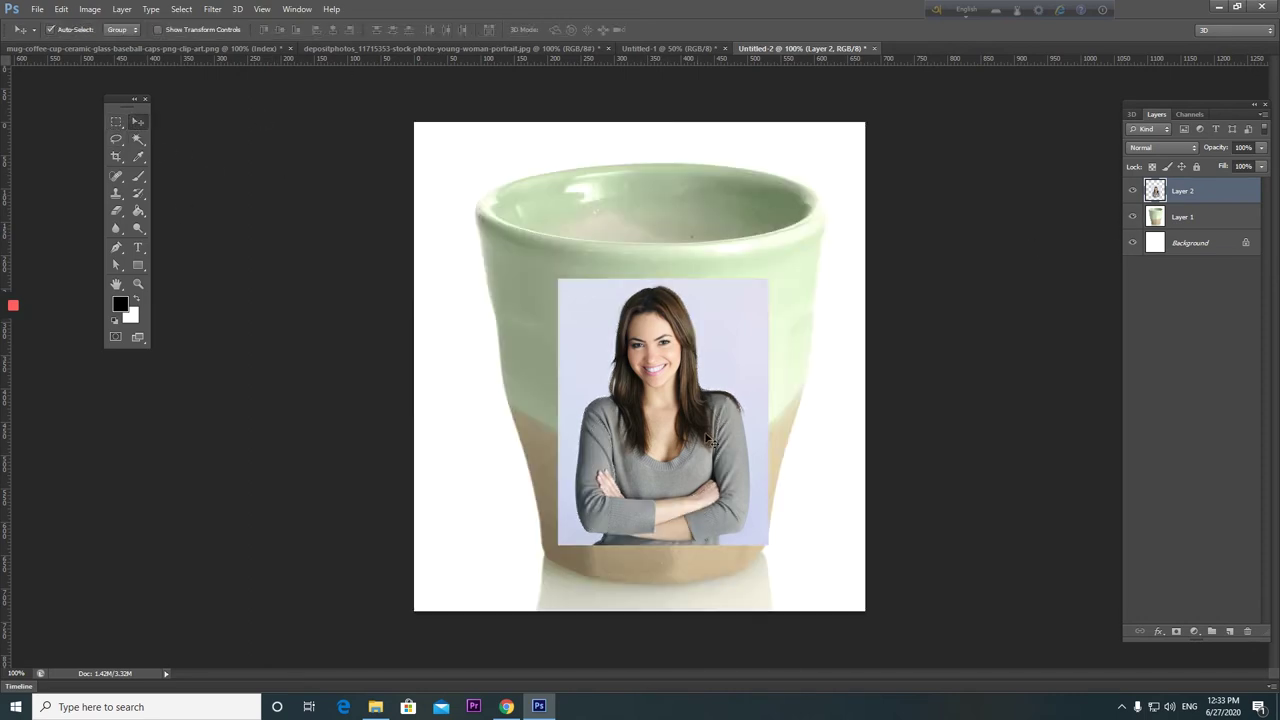
Try Layer 2's blend modes, starting at Darken and stepping down the list to Divide.
scroll(676, 427, up, 2)
scroll(700, 390, down, 1)
scroll(712, 398, down, 2)
scroll(712, 398, up, 1)
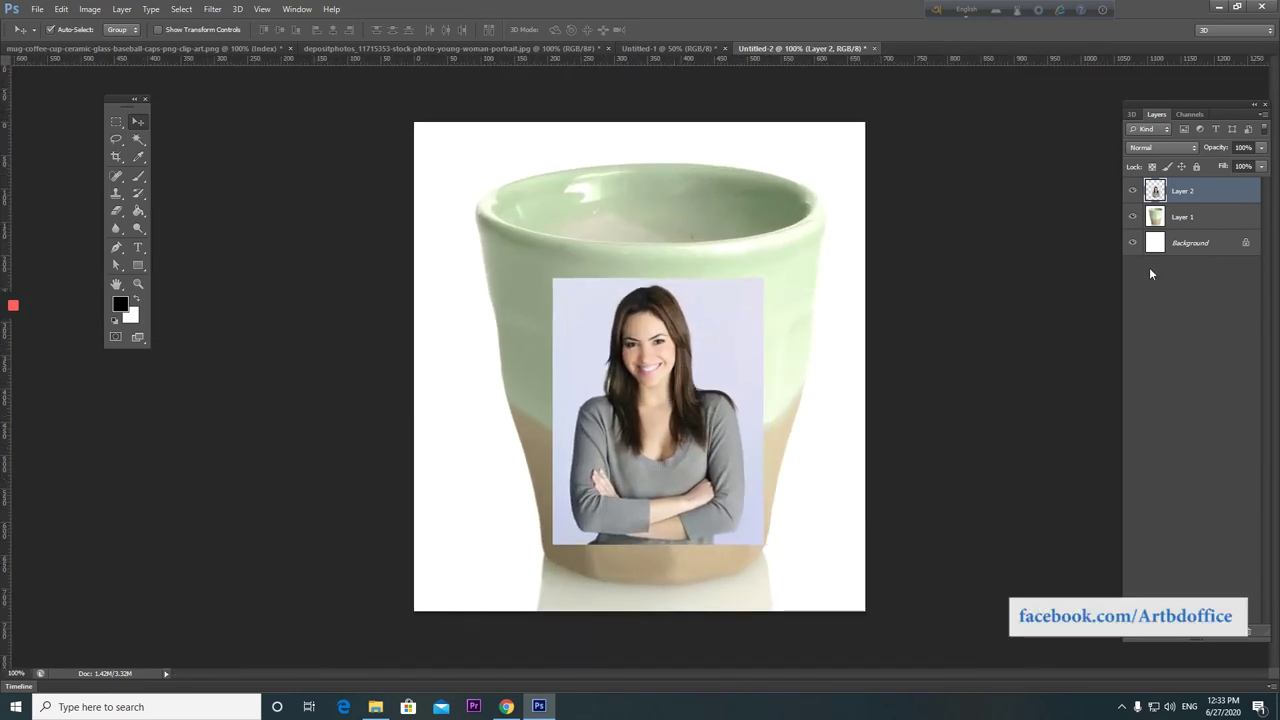
click(1172, 149)
click(1162, 189)
key(Down)
key(Down)
key(Down)
key(Down)
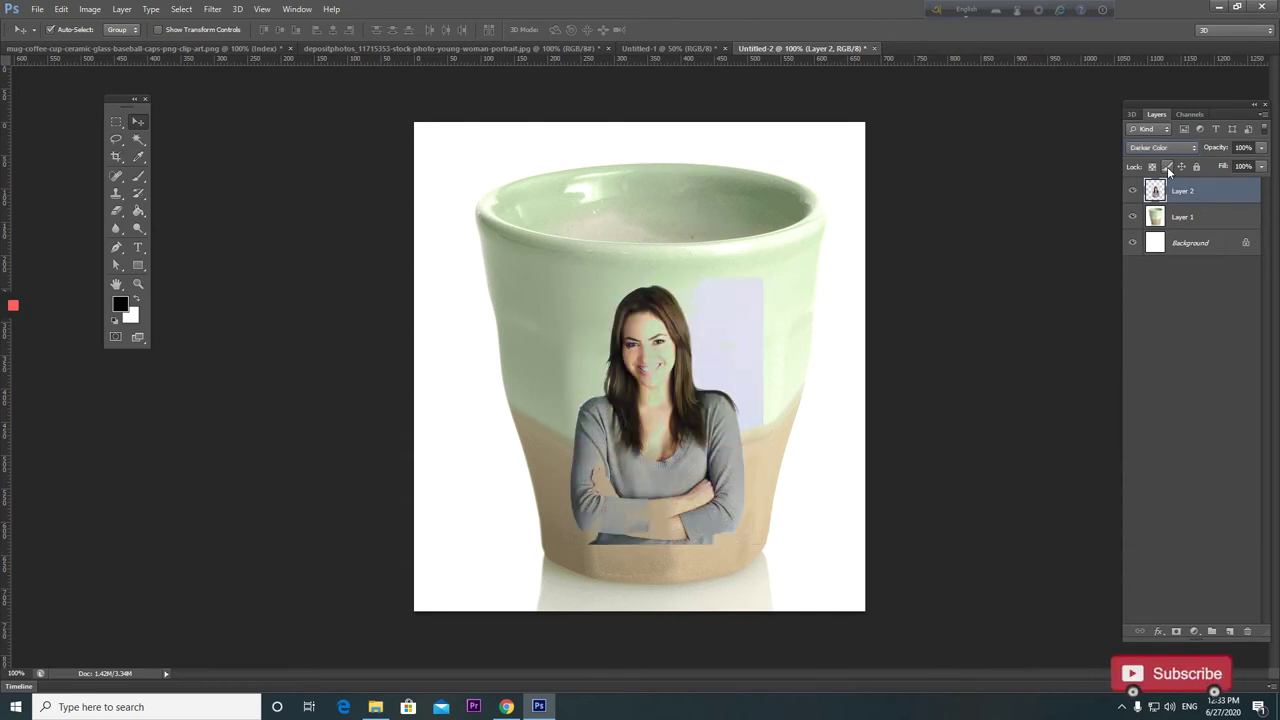
key(Down)
key(Down)
key(Down)
key(Down)
key(Down)
key(Down)
key(Down)
key(Down)
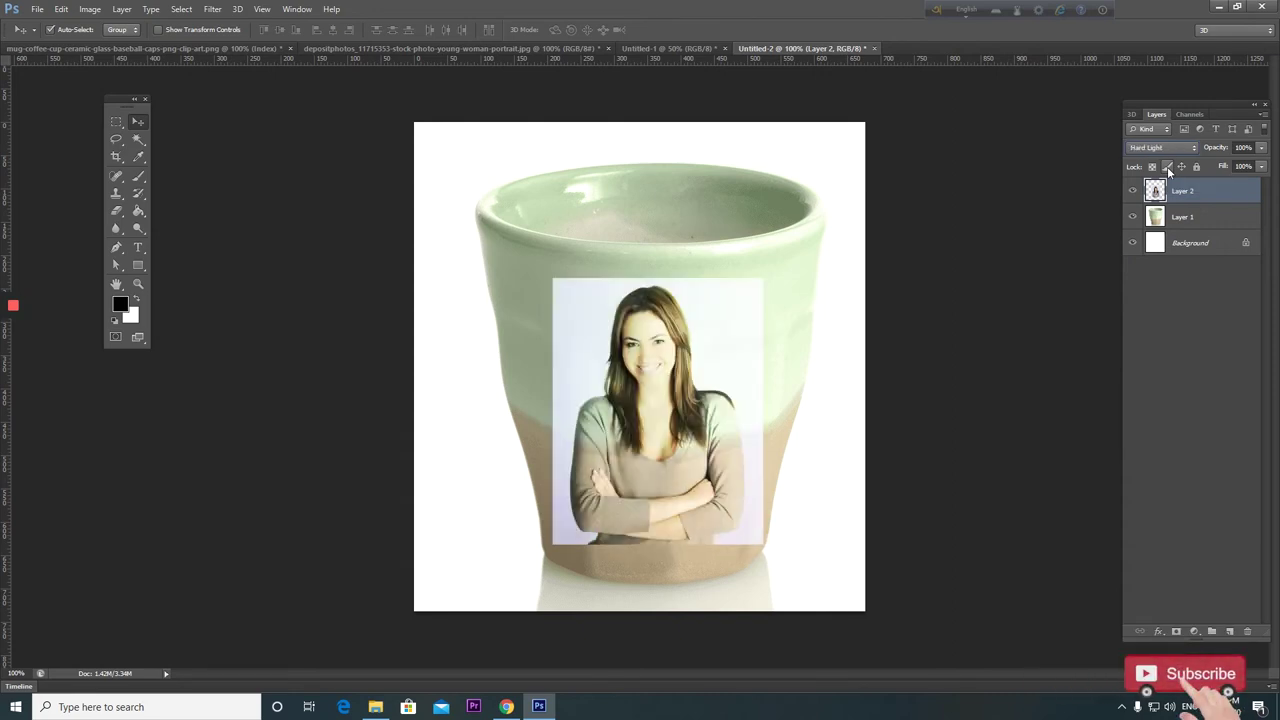
key(Down)
key(Down)
key(Down)
key(Down)
key(Down)
key(Down)
key(Down)
key(Down)
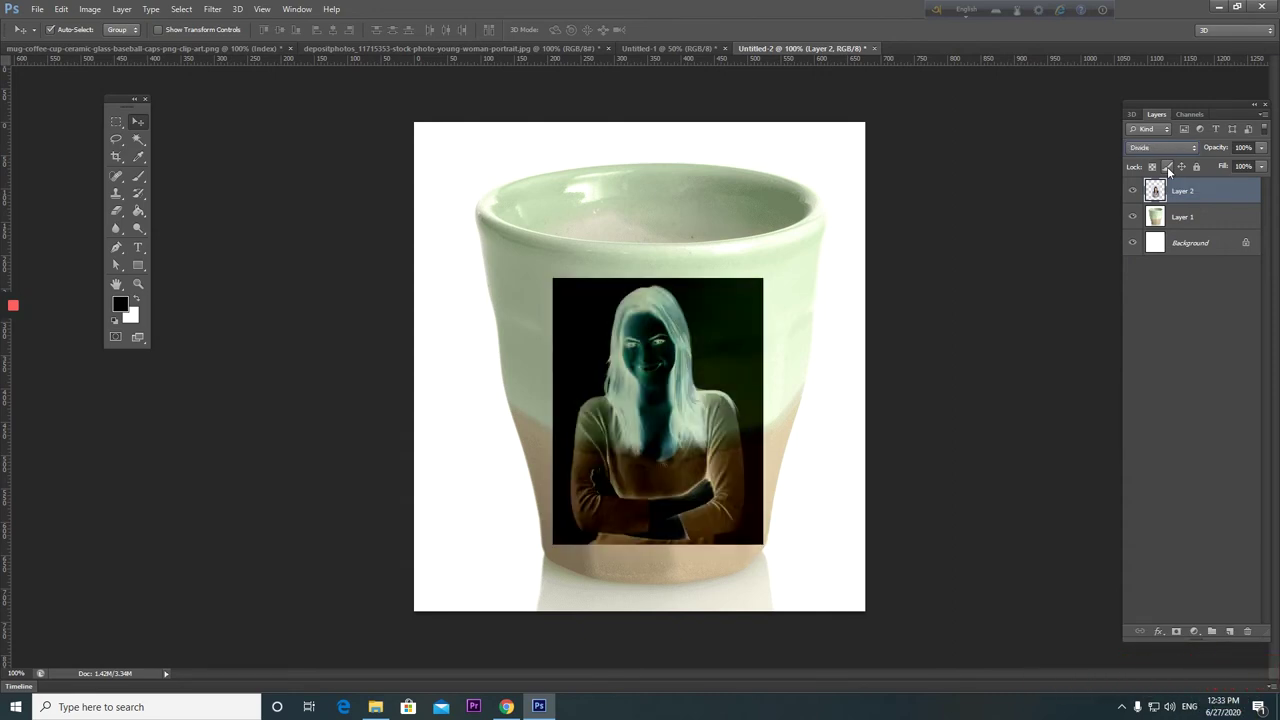
key(Down)
key(Down)
key(Down)
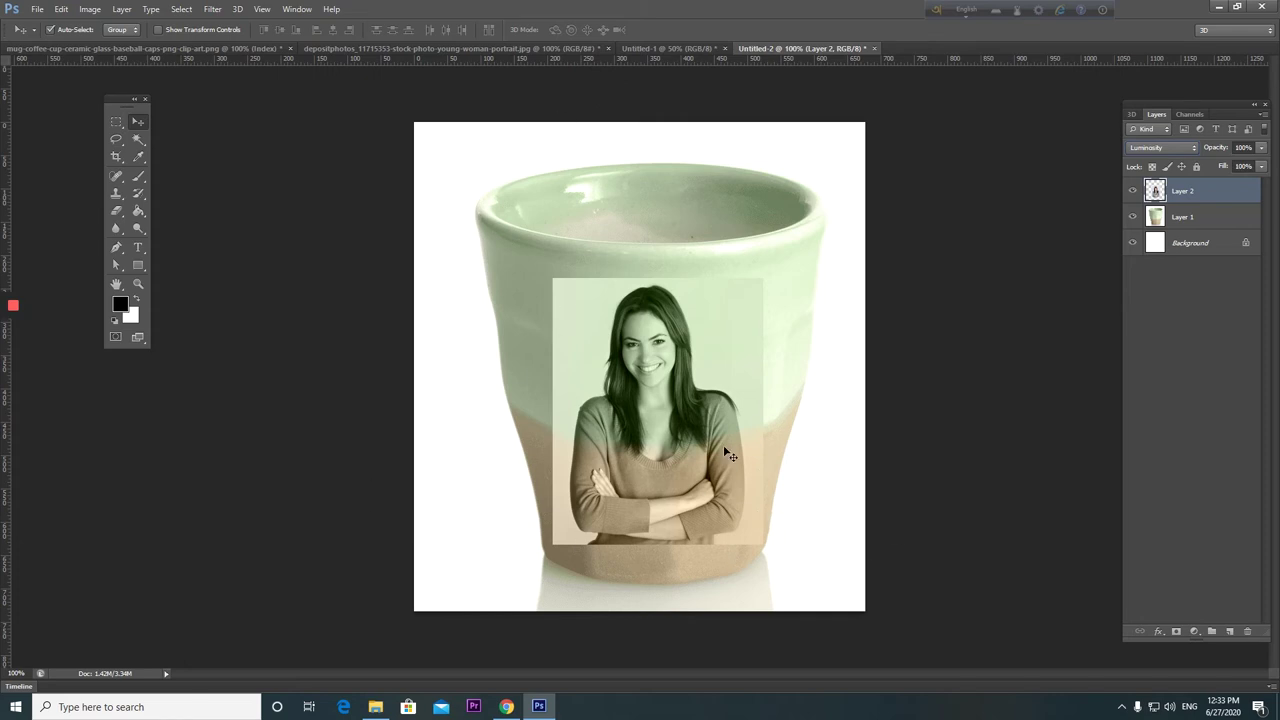
Scale the portrait down from its top-right corner with Free Transform.
key(ctrl+t)
drag(763, 278, 744, 304)
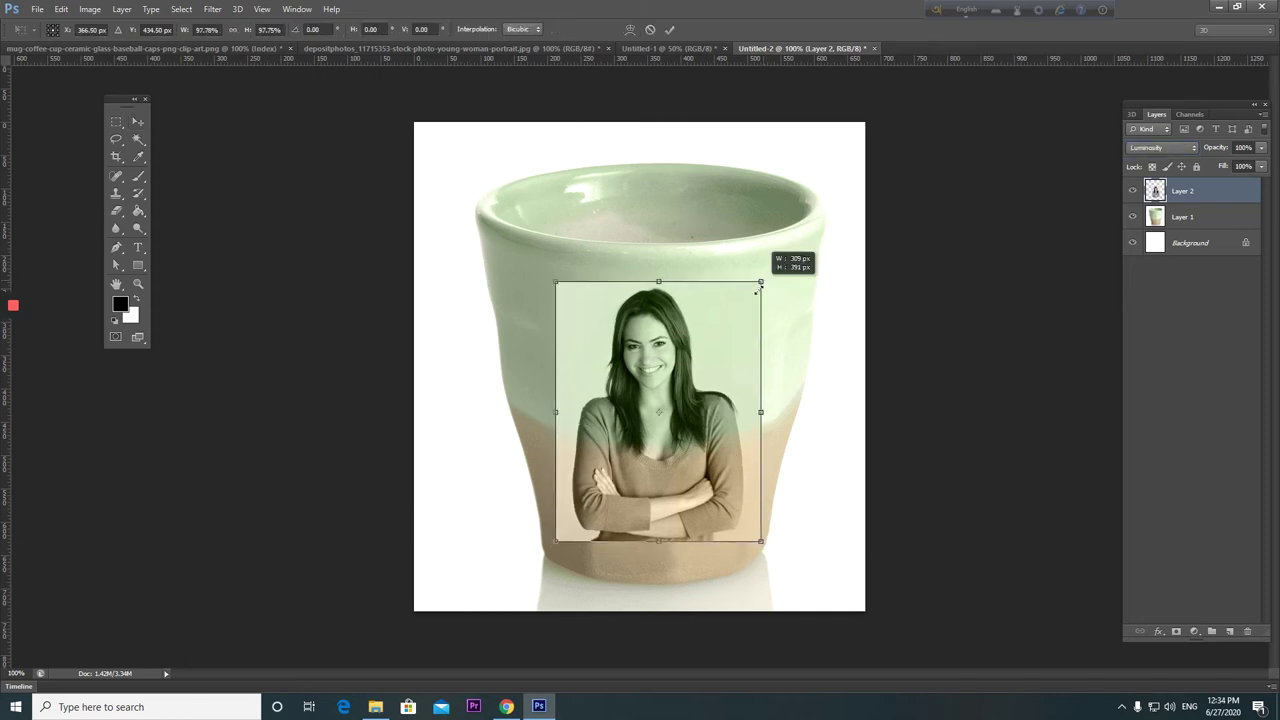
key(Return)
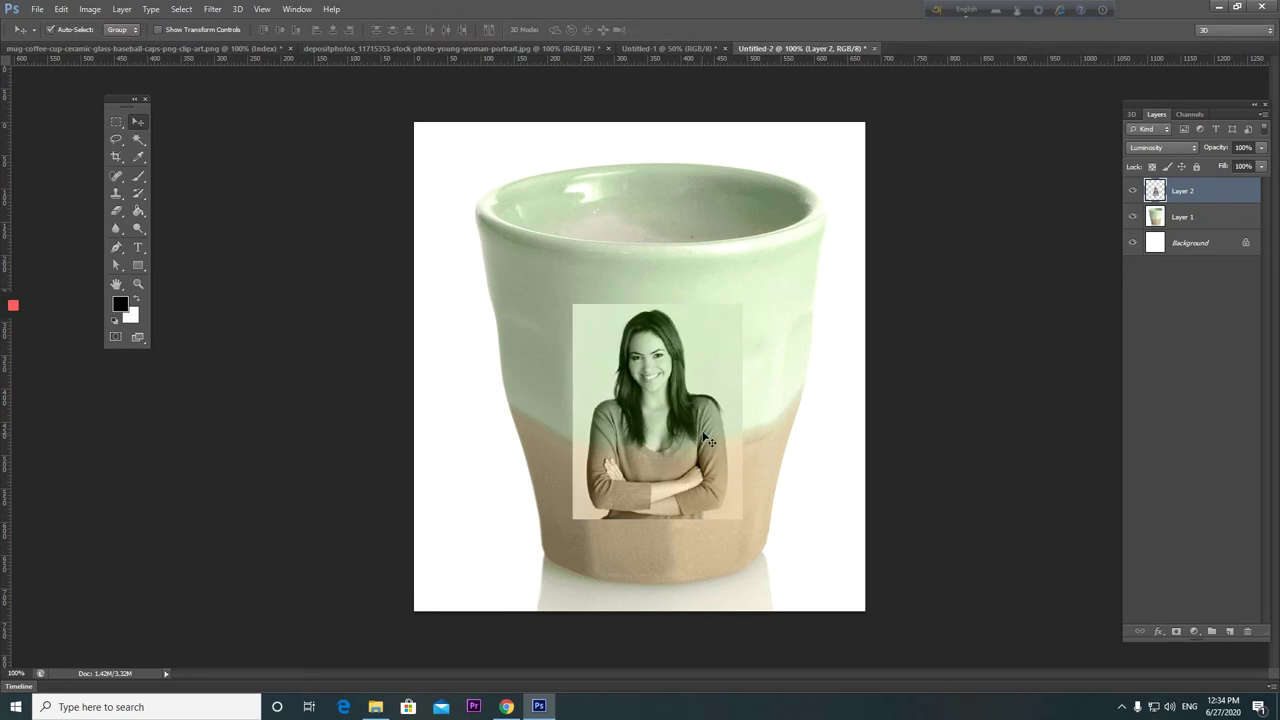
Lower Layer 2's opacity to 75% and zoom in on the portrait.
click(1263, 148)
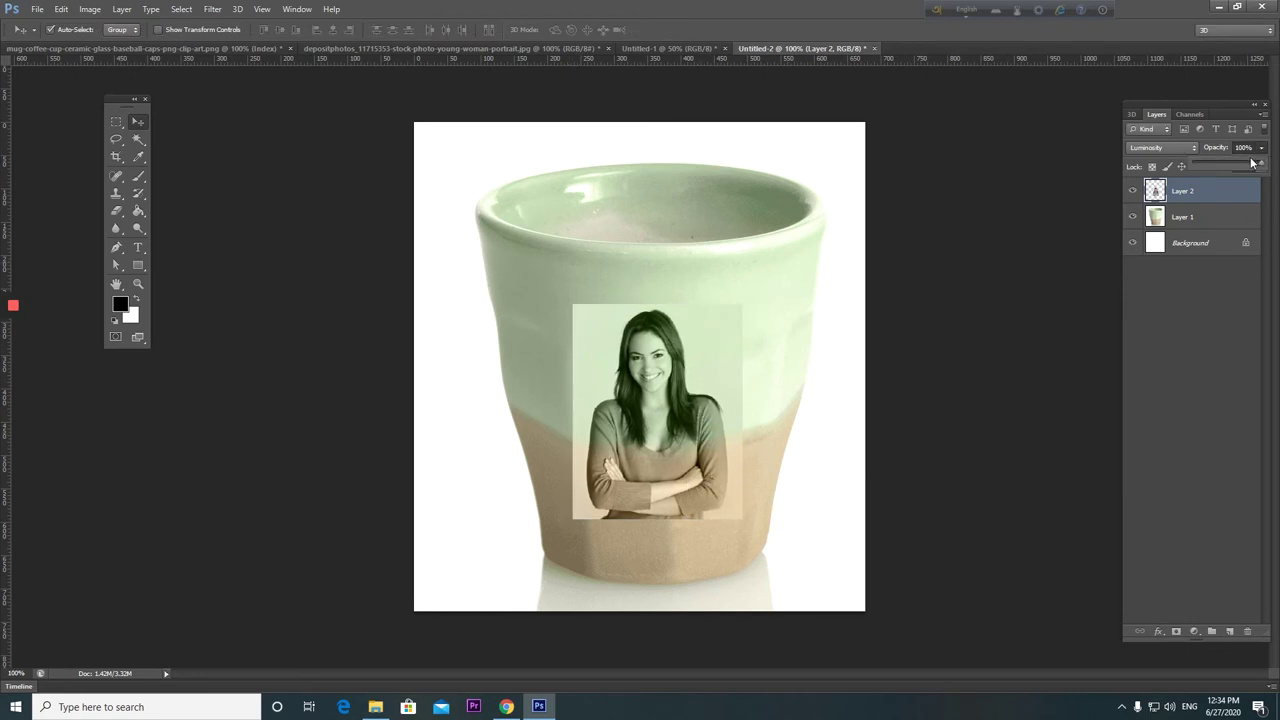
drag(1251, 163, 1247, 163)
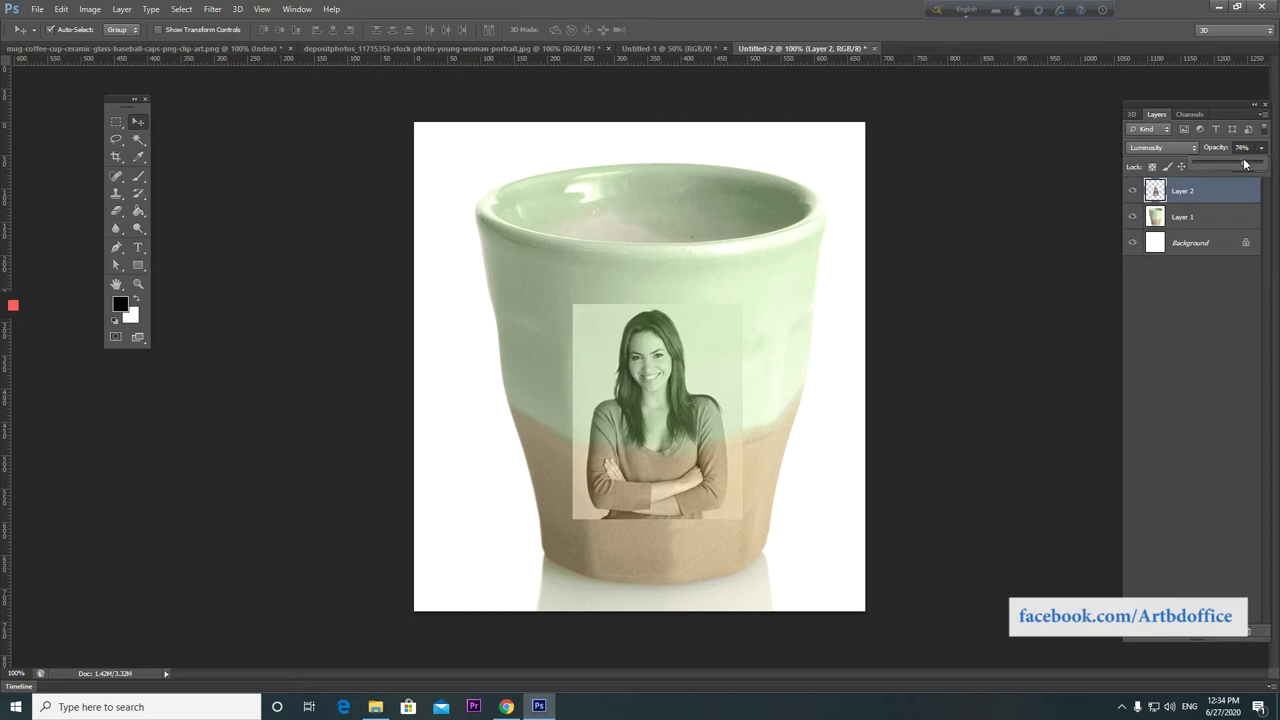
key(ctrl+plus)
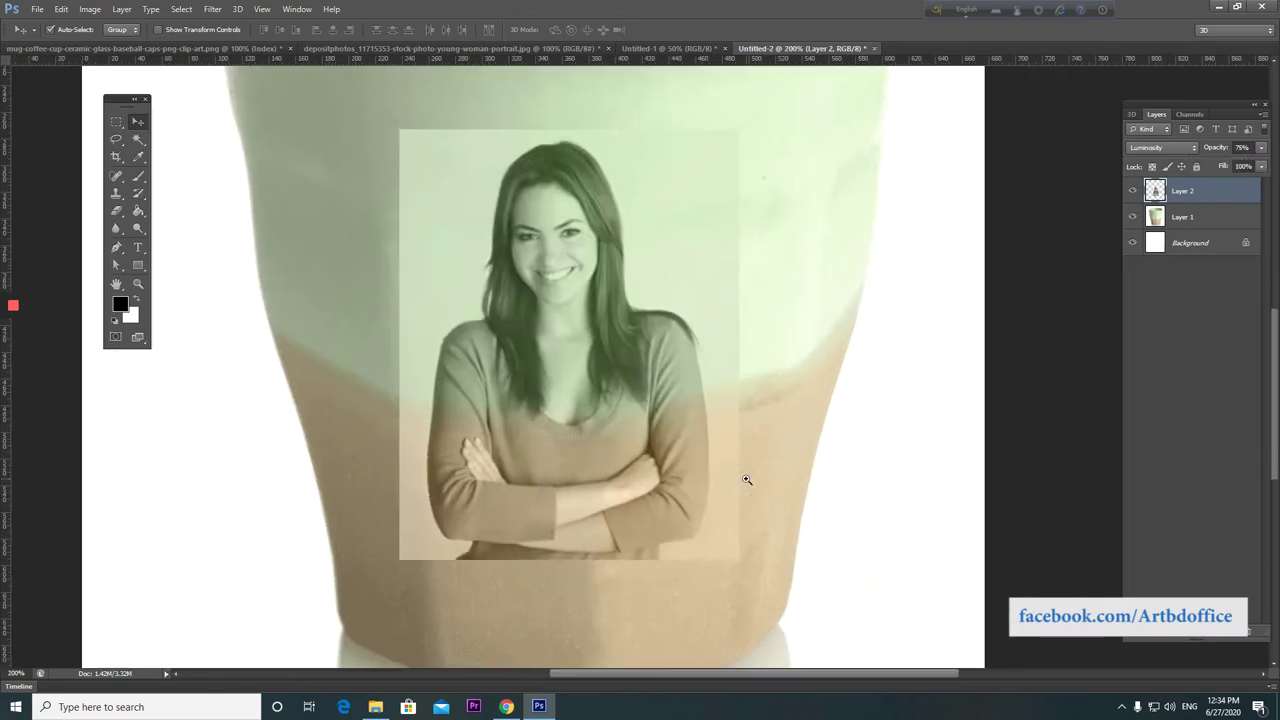
key(ctrl+plus)
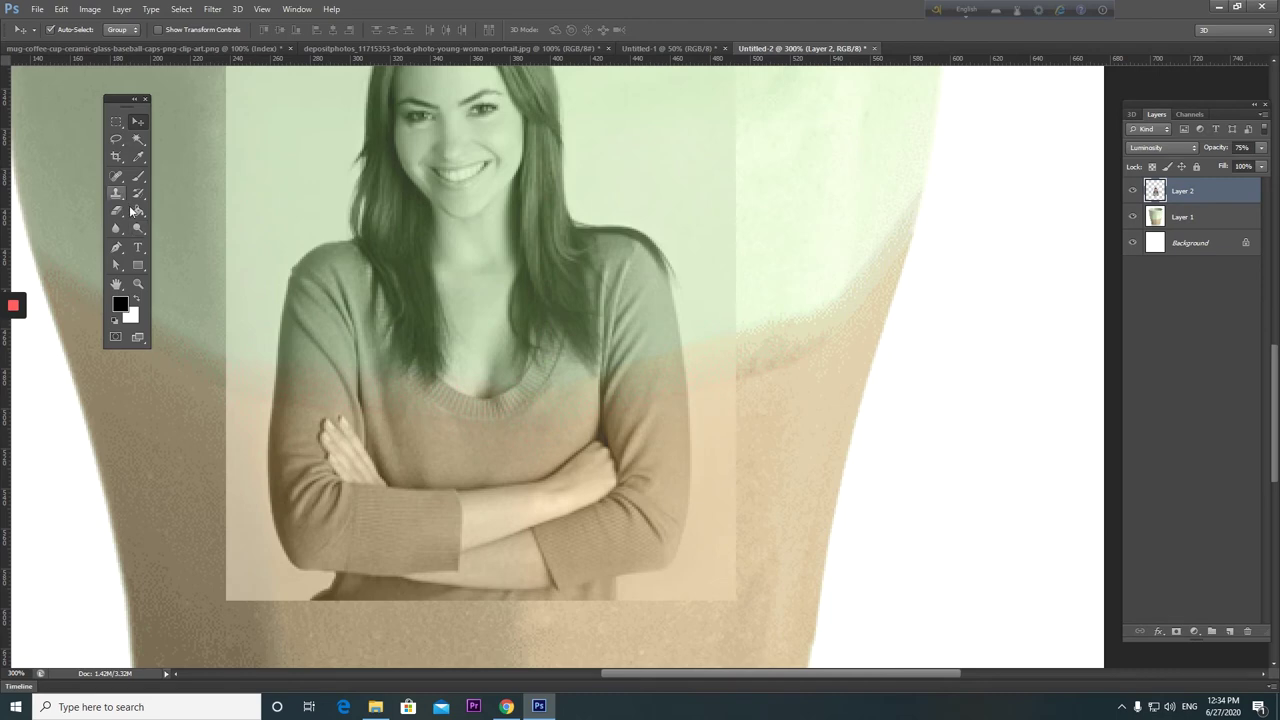
click(116, 247)
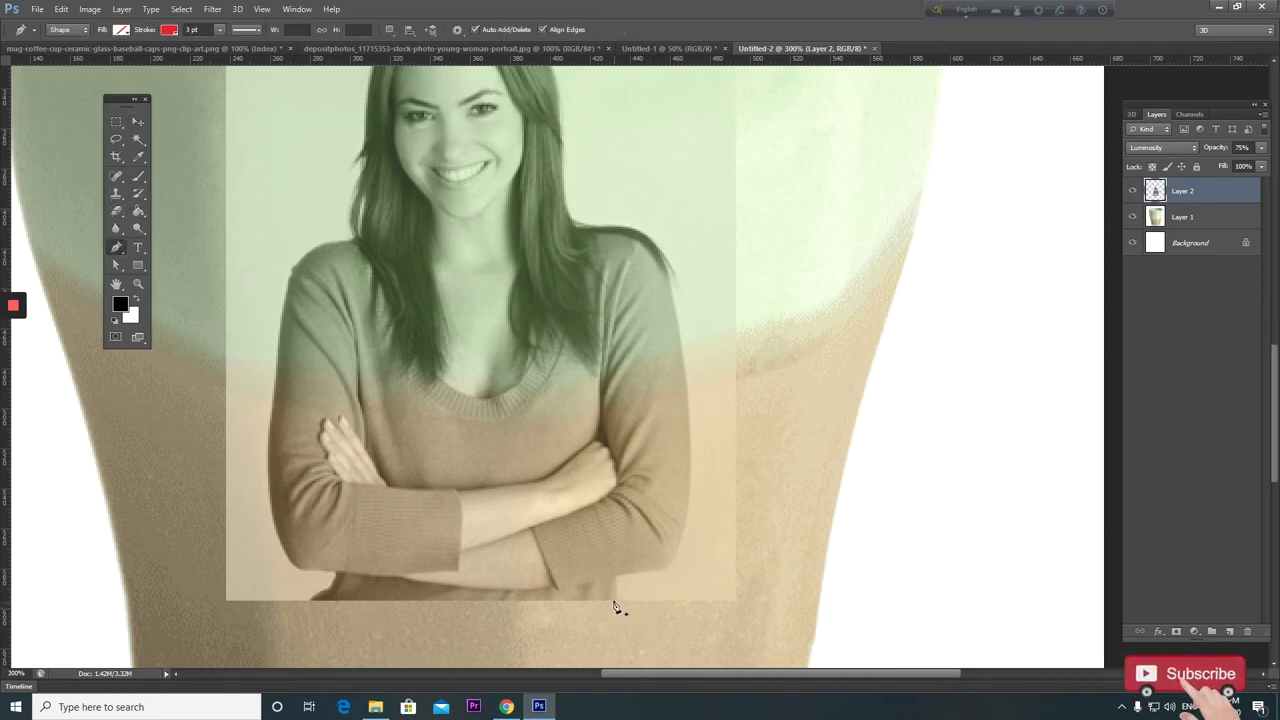
Start a stroke-free pen outline from the woman's sleeve up her right arm to the shoulder.
click(614, 598)
click(616, 577)
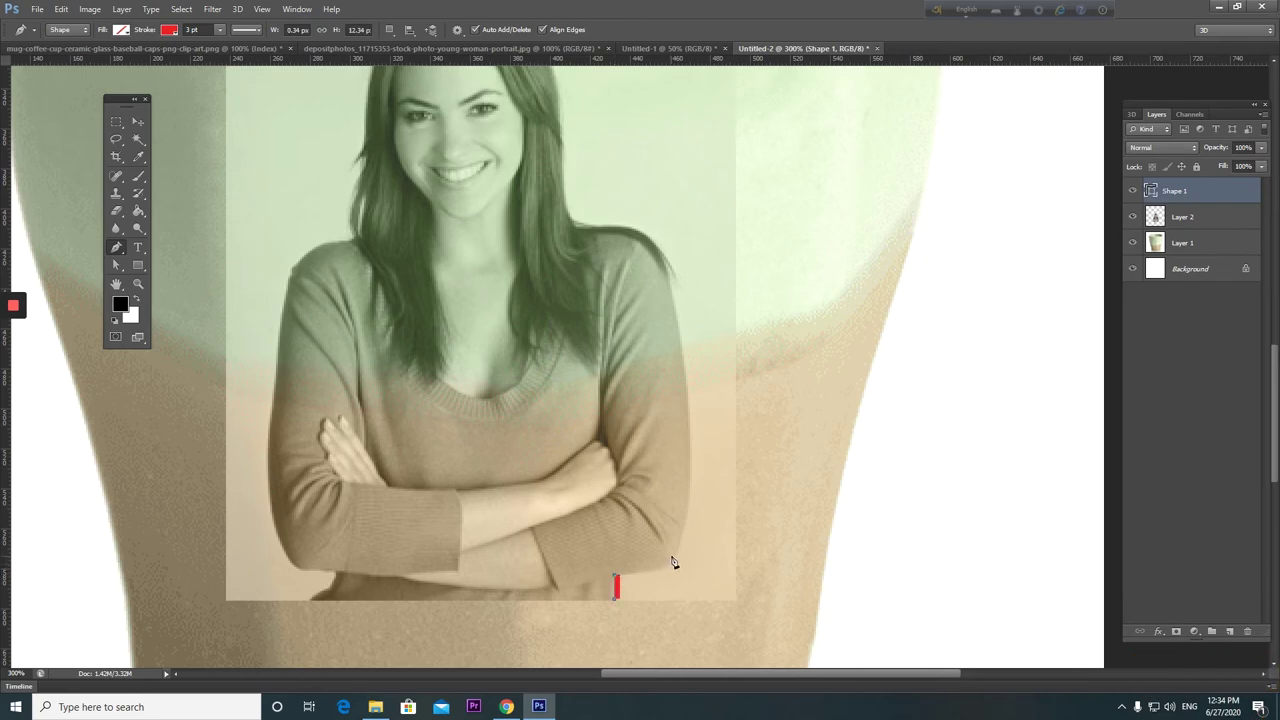
drag(676, 558, 681, 531)
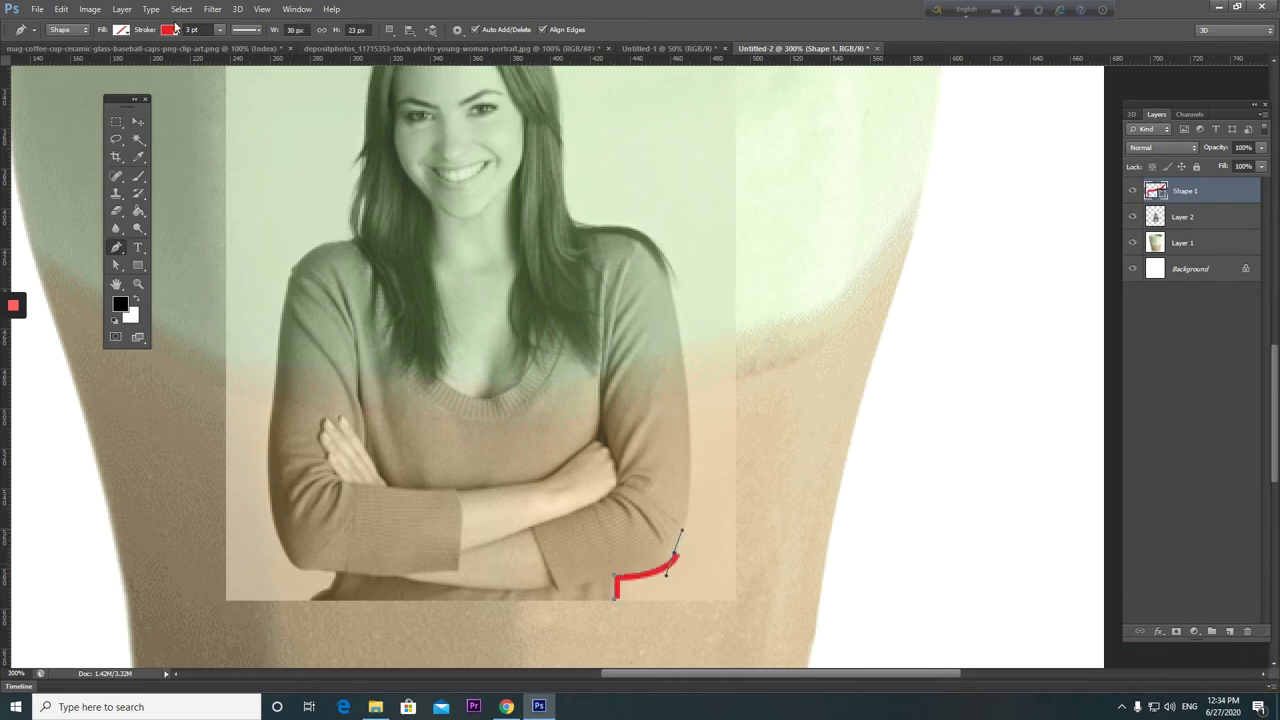
click(172, 29)
click(112, 56)
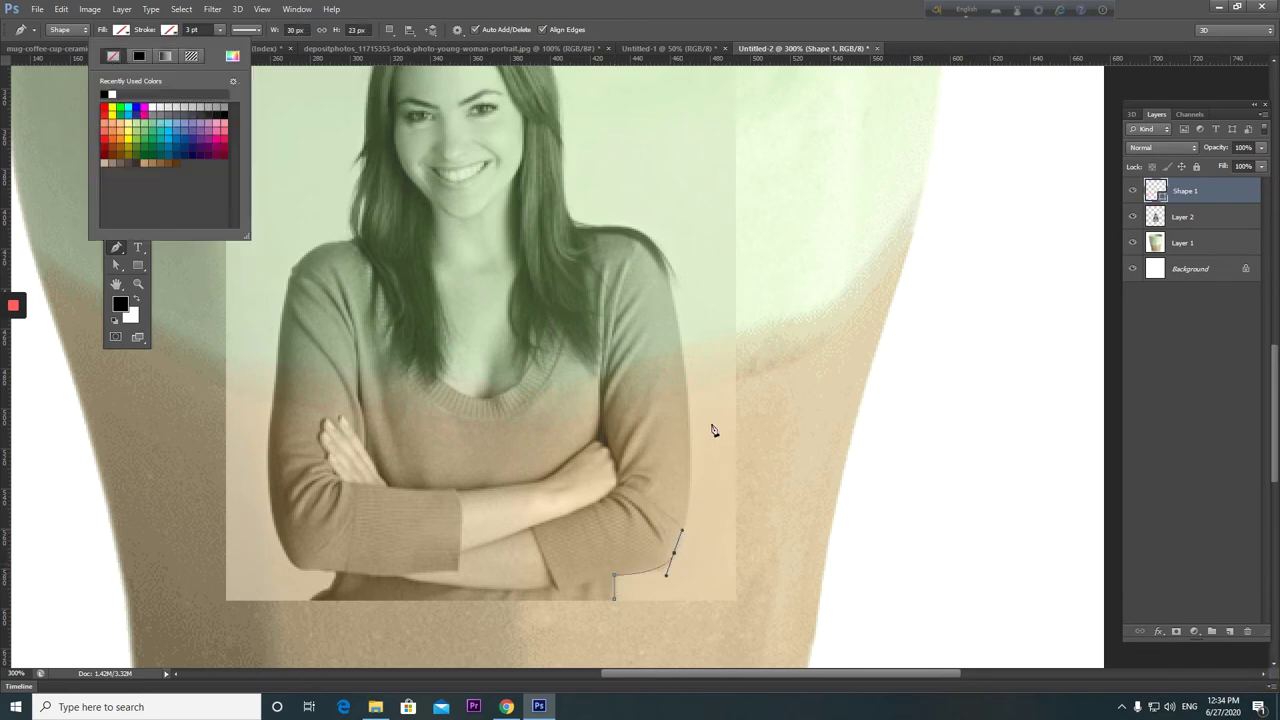
drag(685, 368, 670, 283)
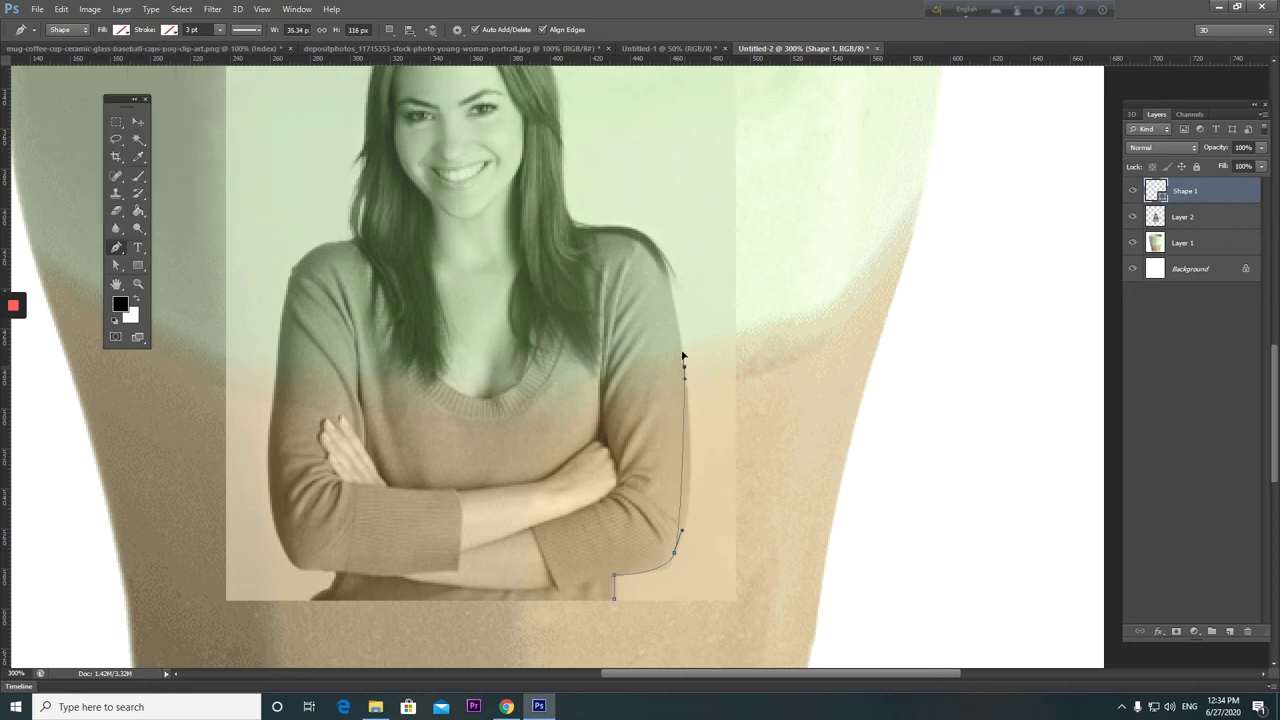
click(670, 283)
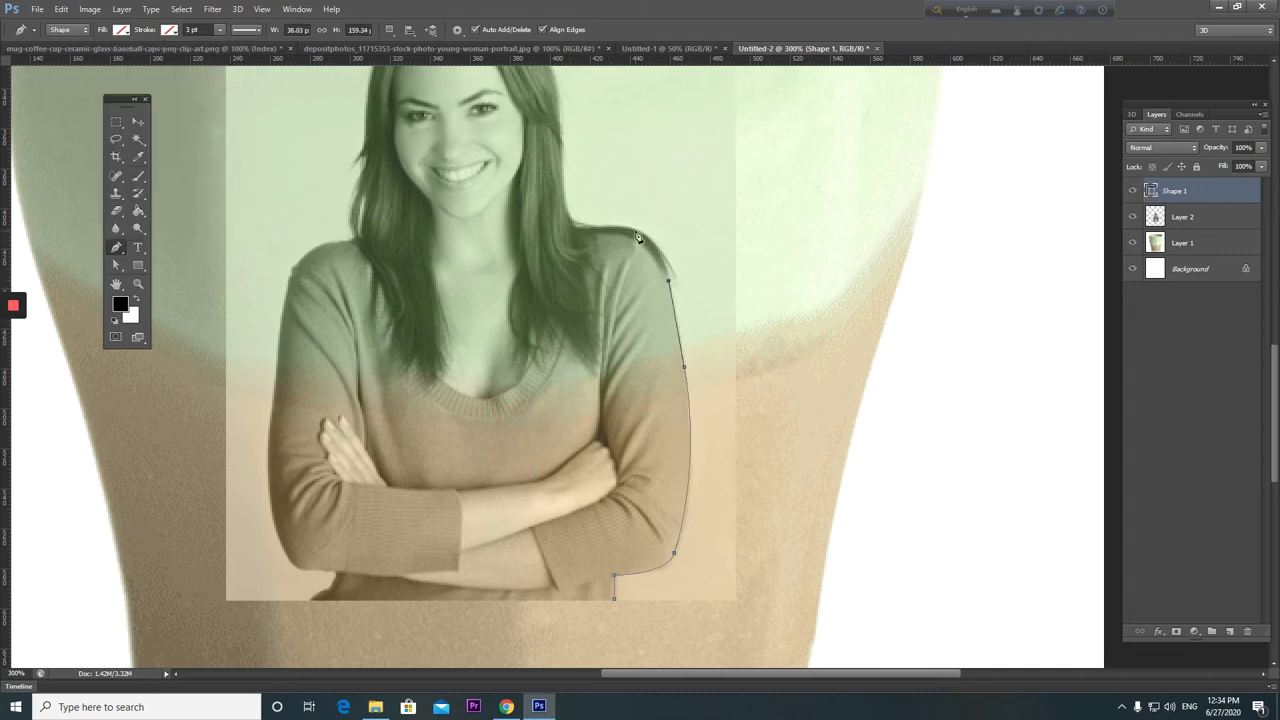
drag(611, 219, 598, 213)
click(576, 224)
Continue the outline over her hair, head, left shoulder and arm, closing the path at the start.
drag(573, 216, 623, 439)
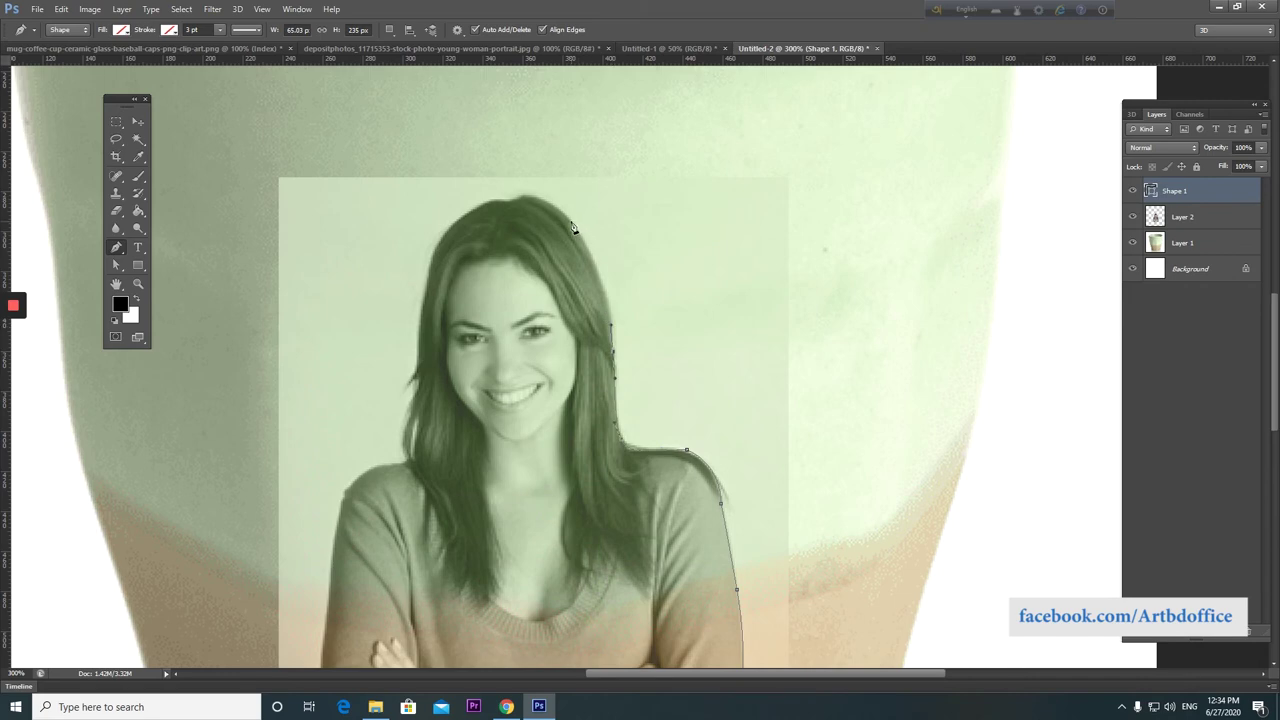
drag(559, 215, 544, 207)
mouse_move(525, 202)
mouse_down()
mouse_move(498, 205)
mouse_move(572, 207)
mouse_move(555, 280)
mouse_up()
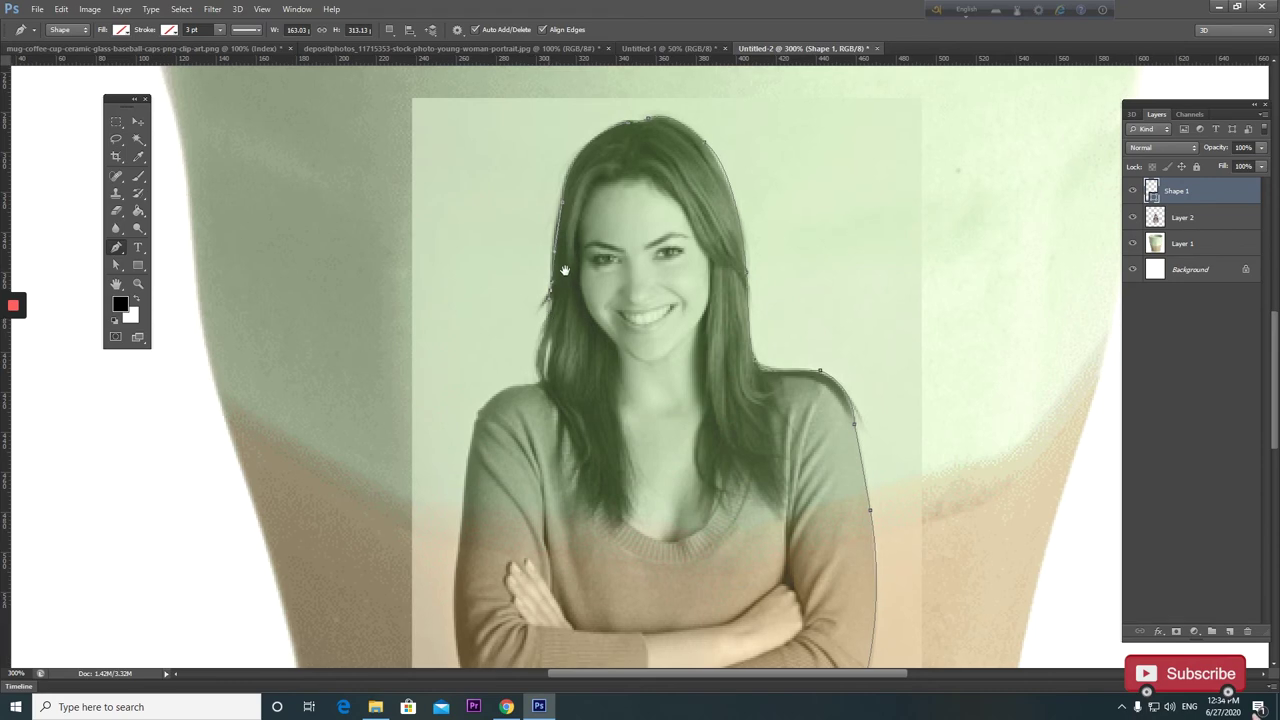
scroll(548, 302, down, 3)
drag(562, 321, 578, 331)
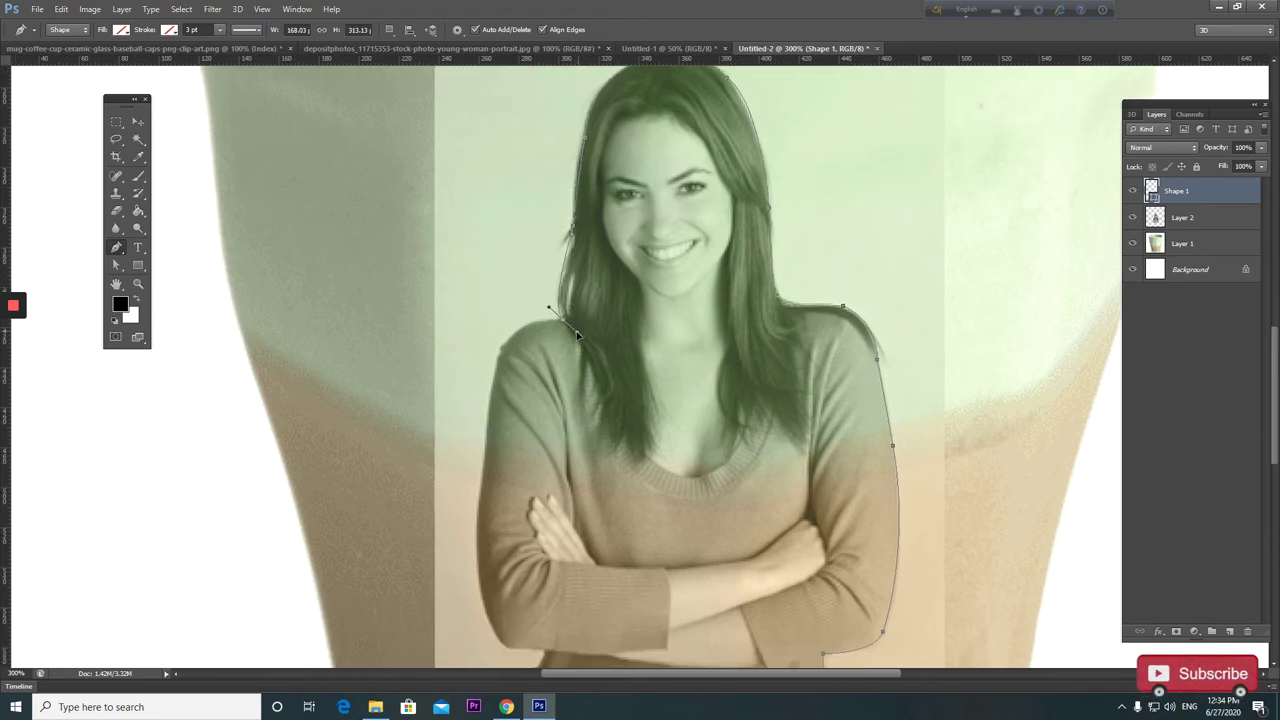
alt+click(556, 322)
mouse_move(499, 359)
mouse_down()
mouse_move(489, 410)
mouse_move(506, 277)
mouse_up()
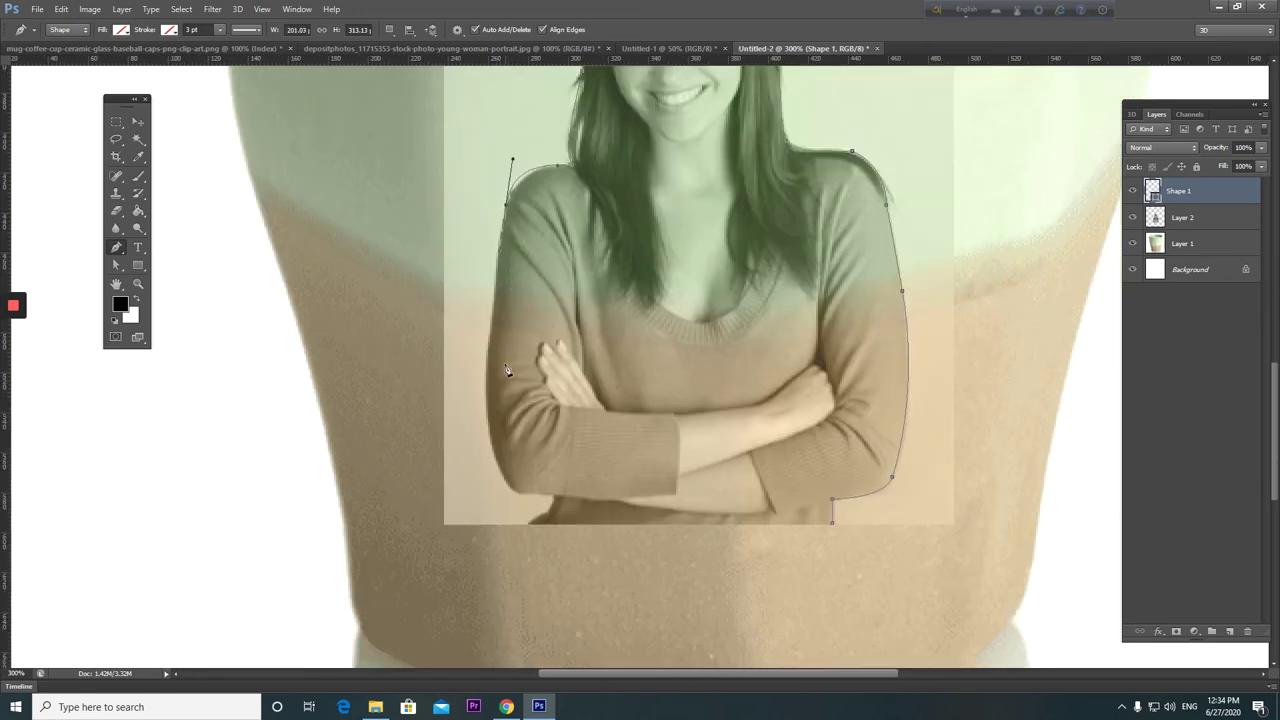
mouse_move(488, 425)
mouse_down()
mouse_move(500, 472)
mouse_move(528, 493)
mouse_up()
click(554, 499)
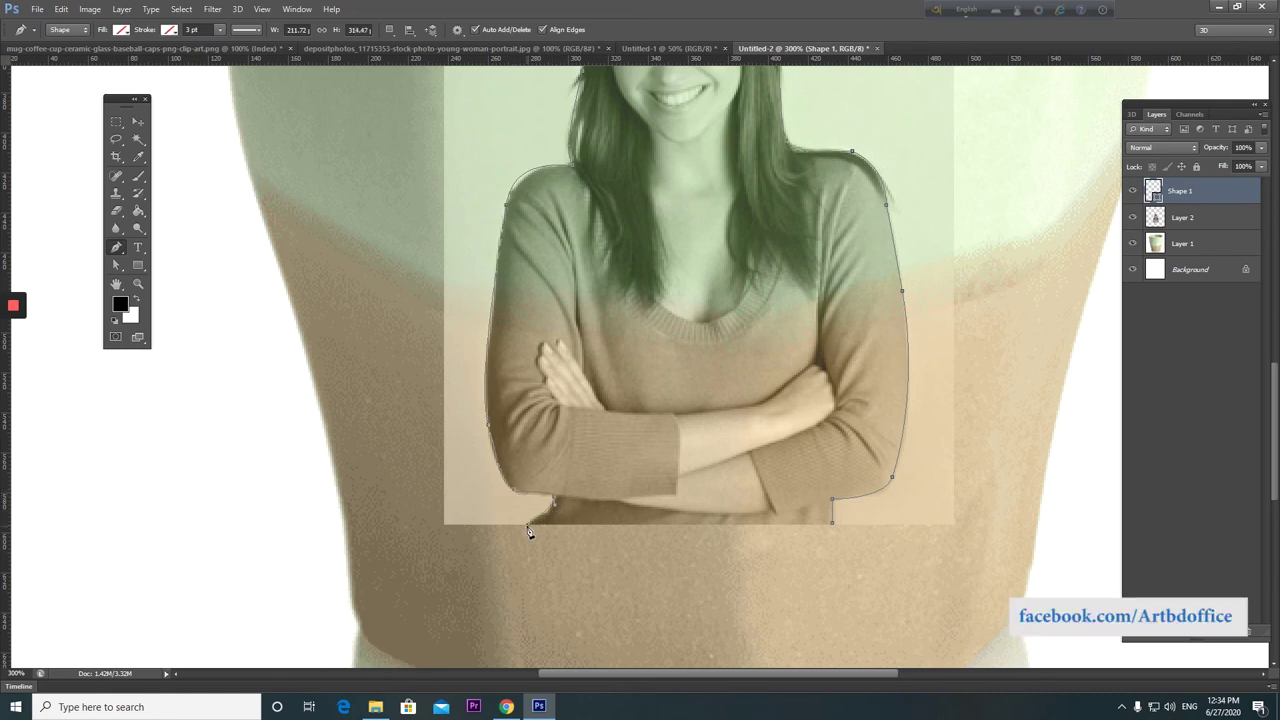
click(527, 523)
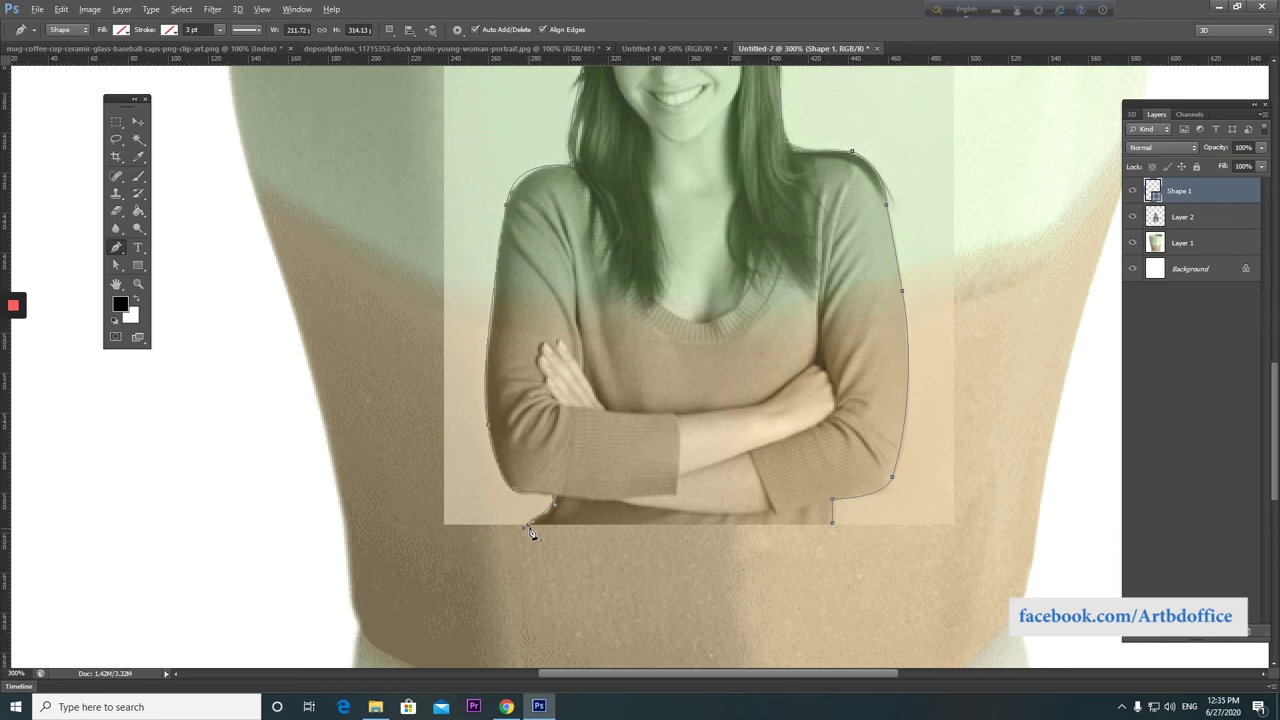
click(832, 524)
Turn the closed path into a selection and copy the woman onto a new Layer 3.
right_click(776, 390)
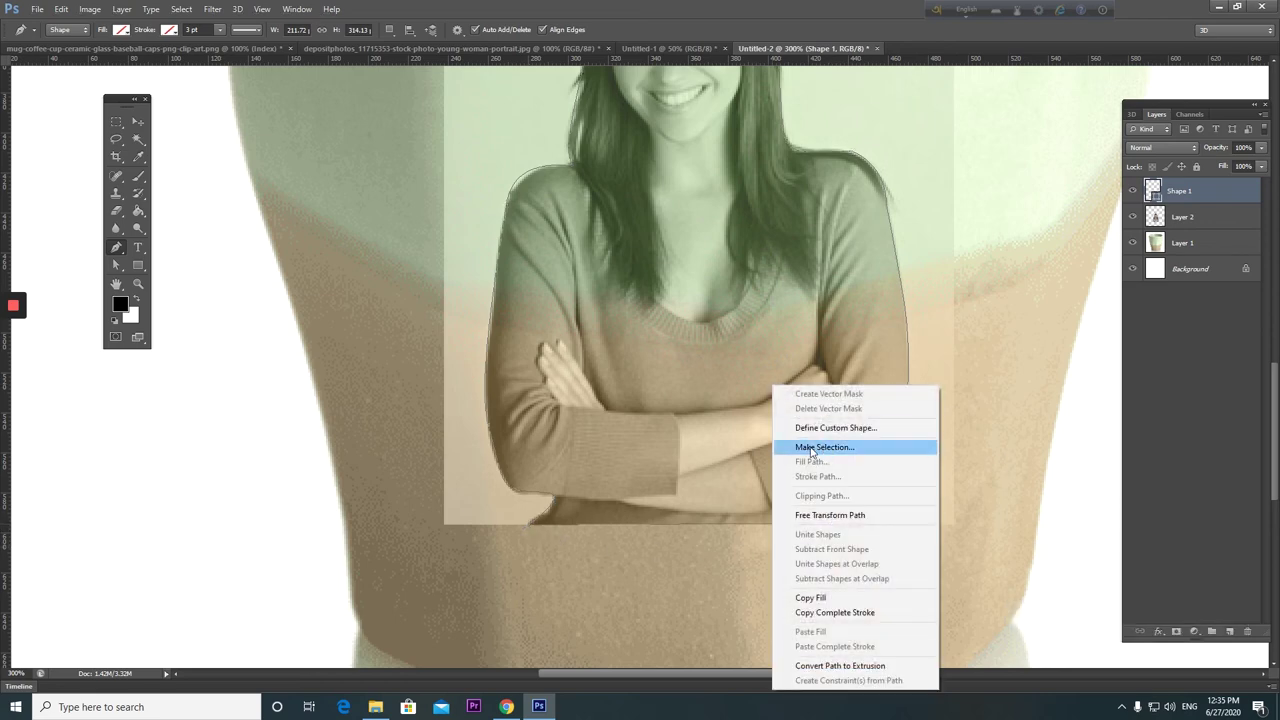
click(808, 448)
click(712, 212)
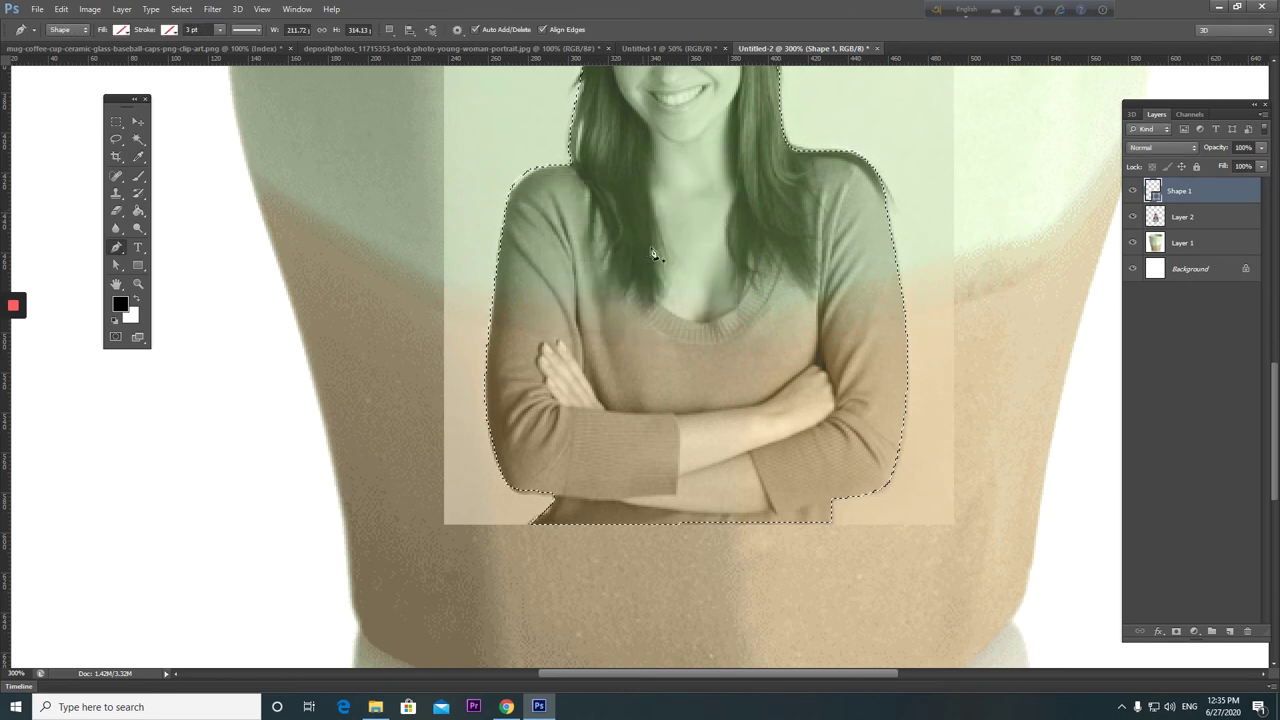
click(1188, 221)
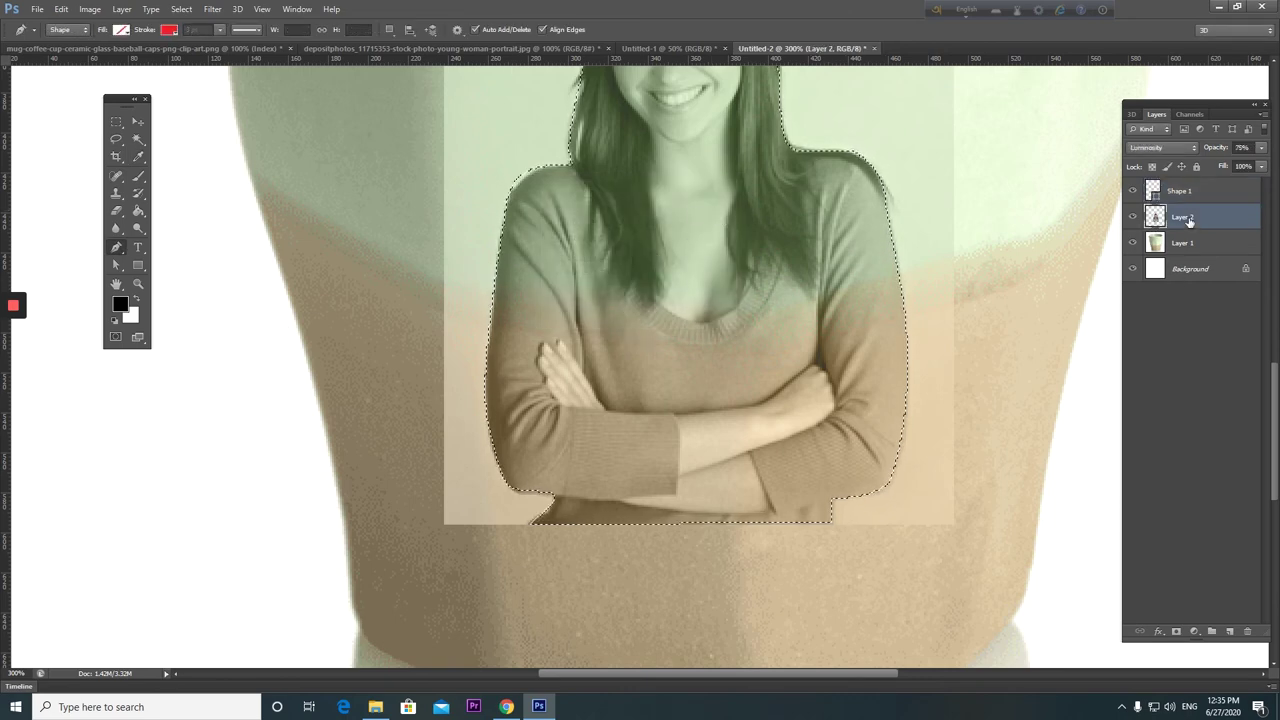
key(ctrl+j)
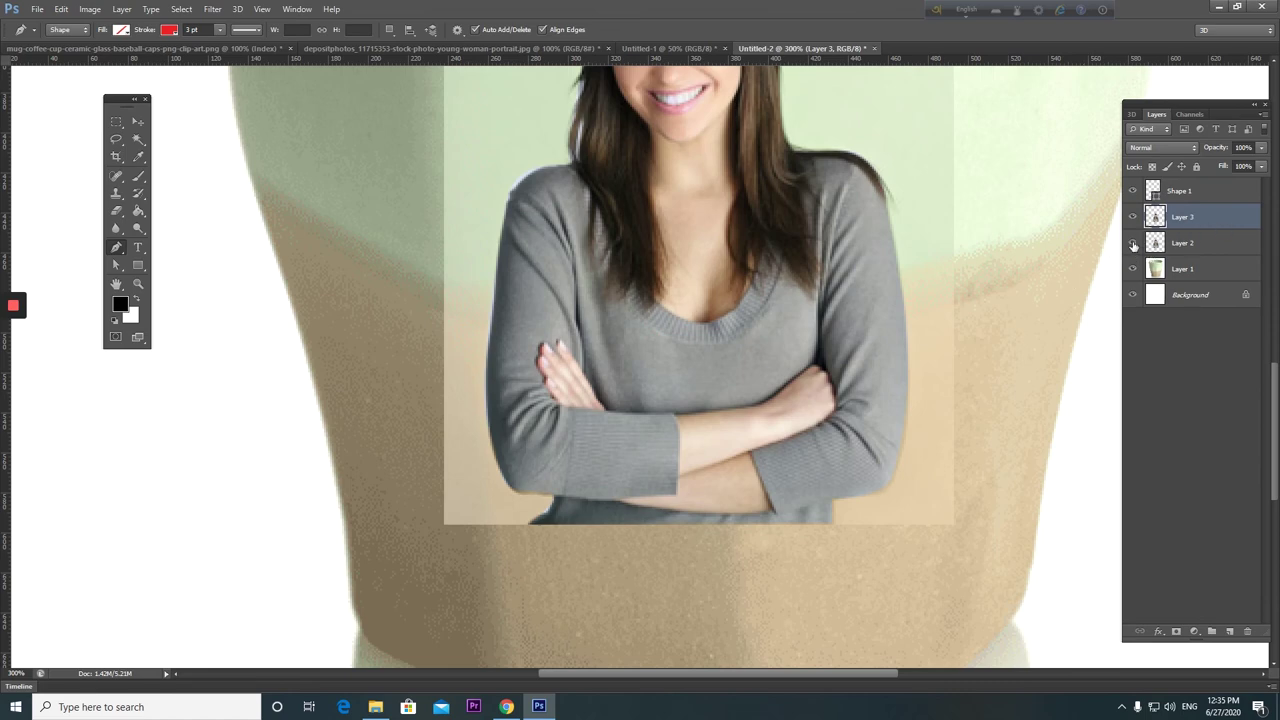
Hide the original Layer 2 photo and remove the Shape 1 outline layer.
click(1133, 243)
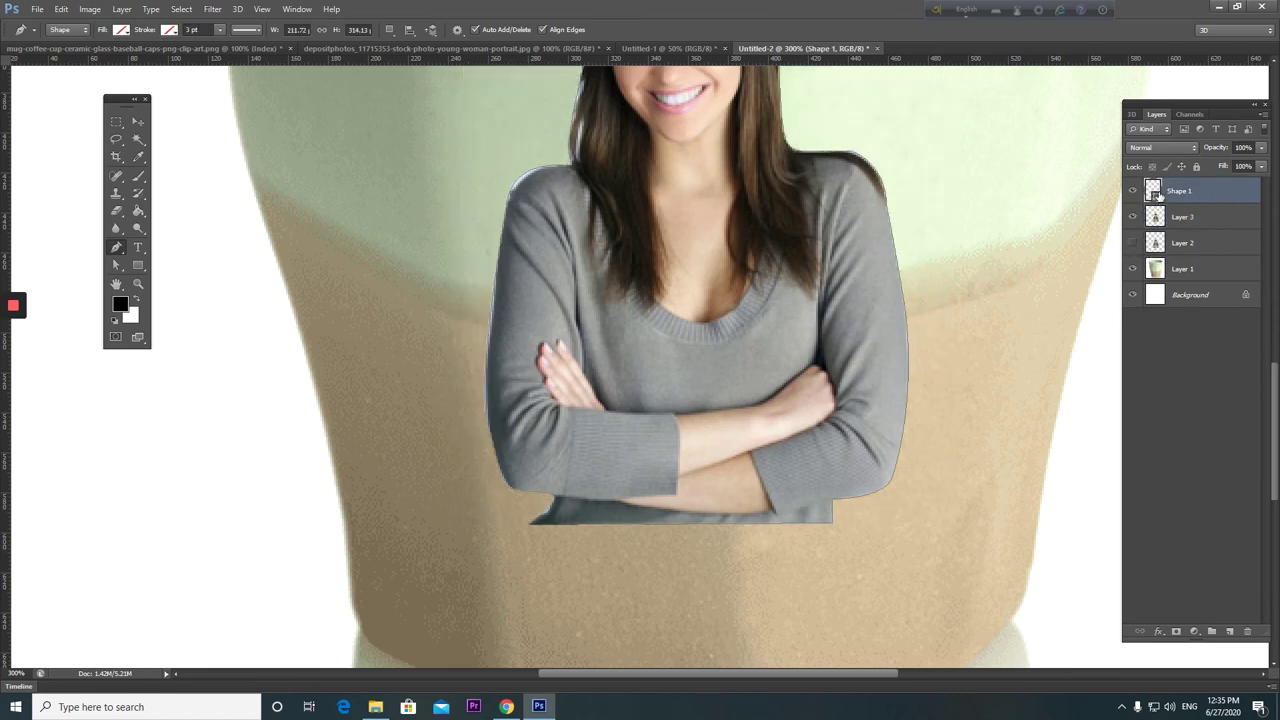
key(ctrl+z)
key(v)
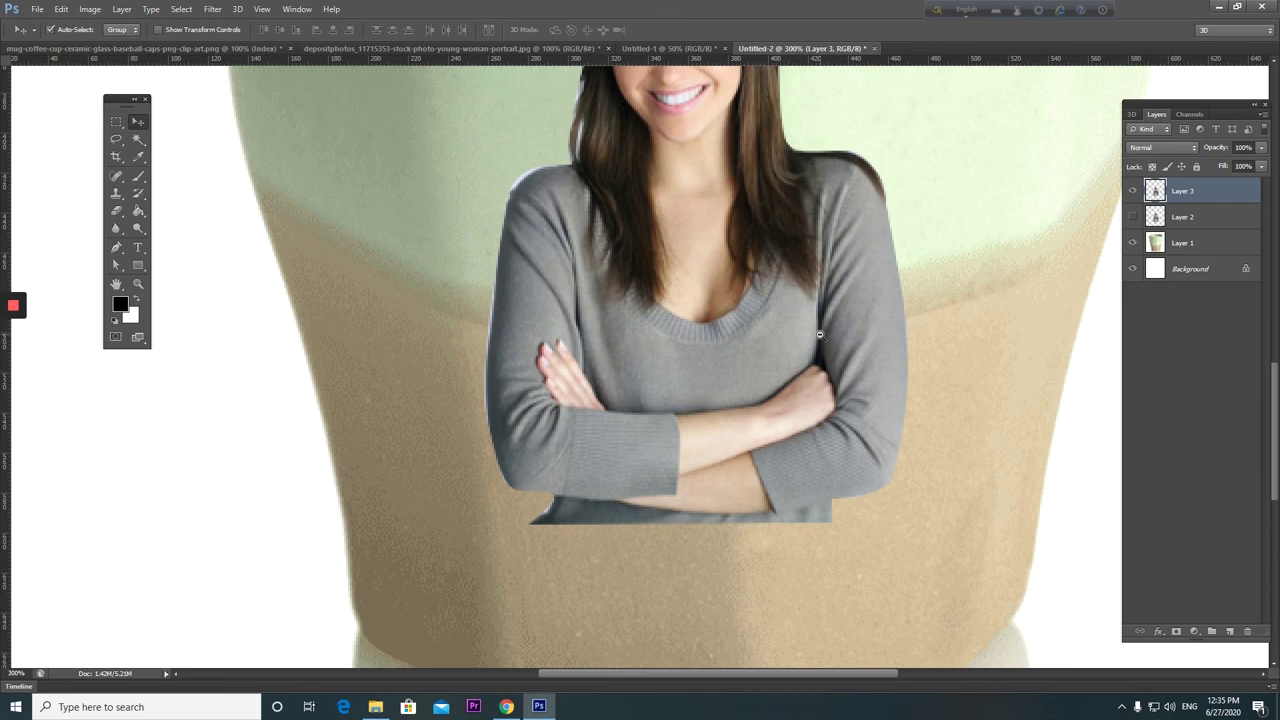
scroll(678, 428, down, 5)
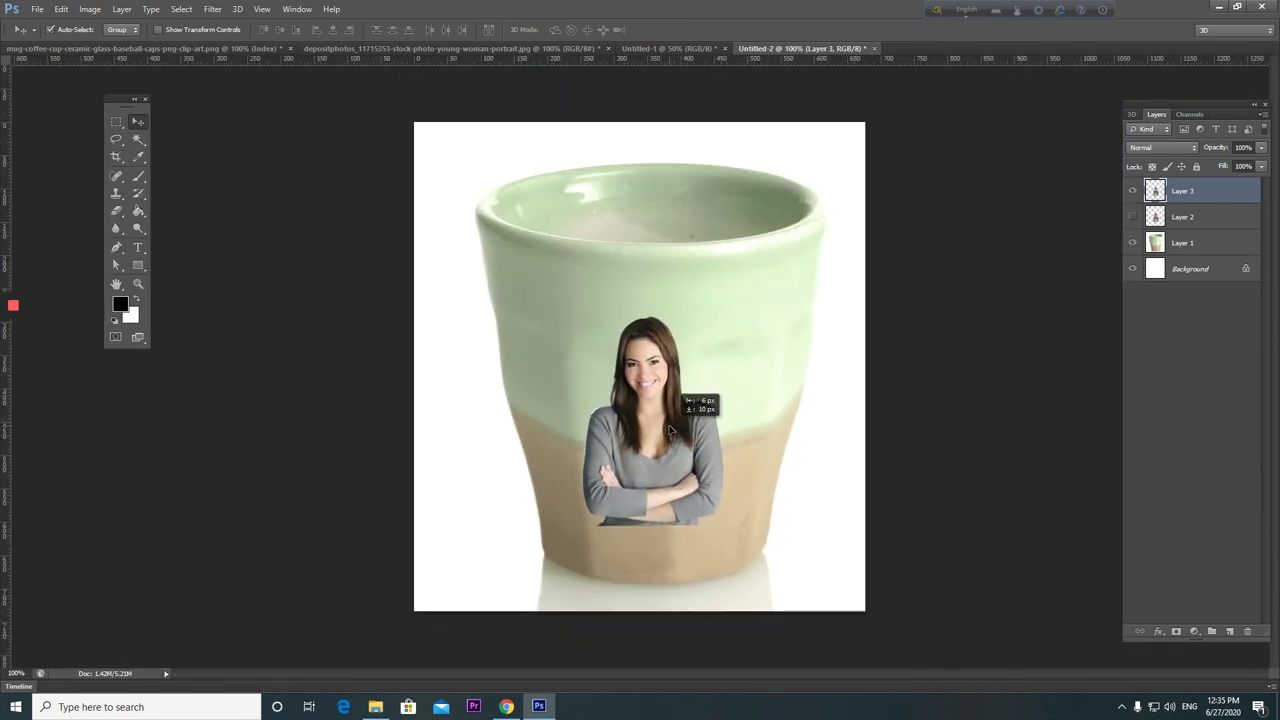
Cycle Layer 3's blend modes with Shift+Plus and Shift+Minus, settling on Luminosity.
click(1160, 147)
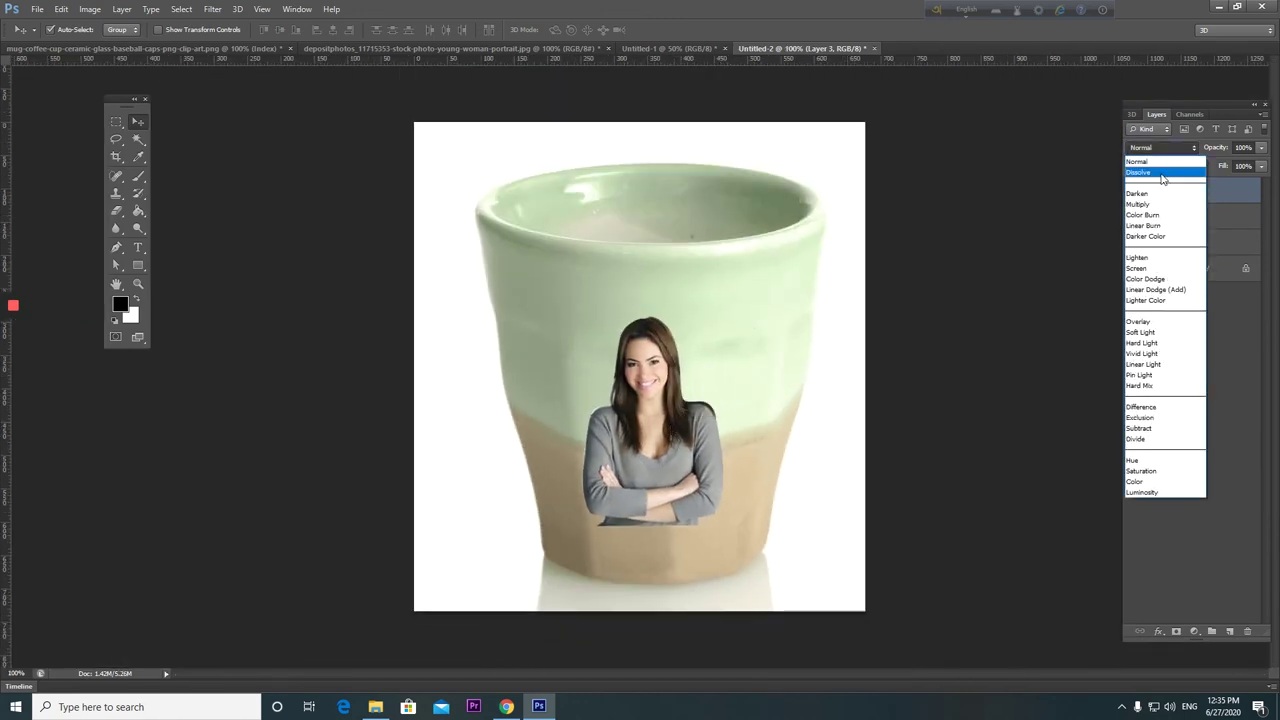
click(1163, 178)
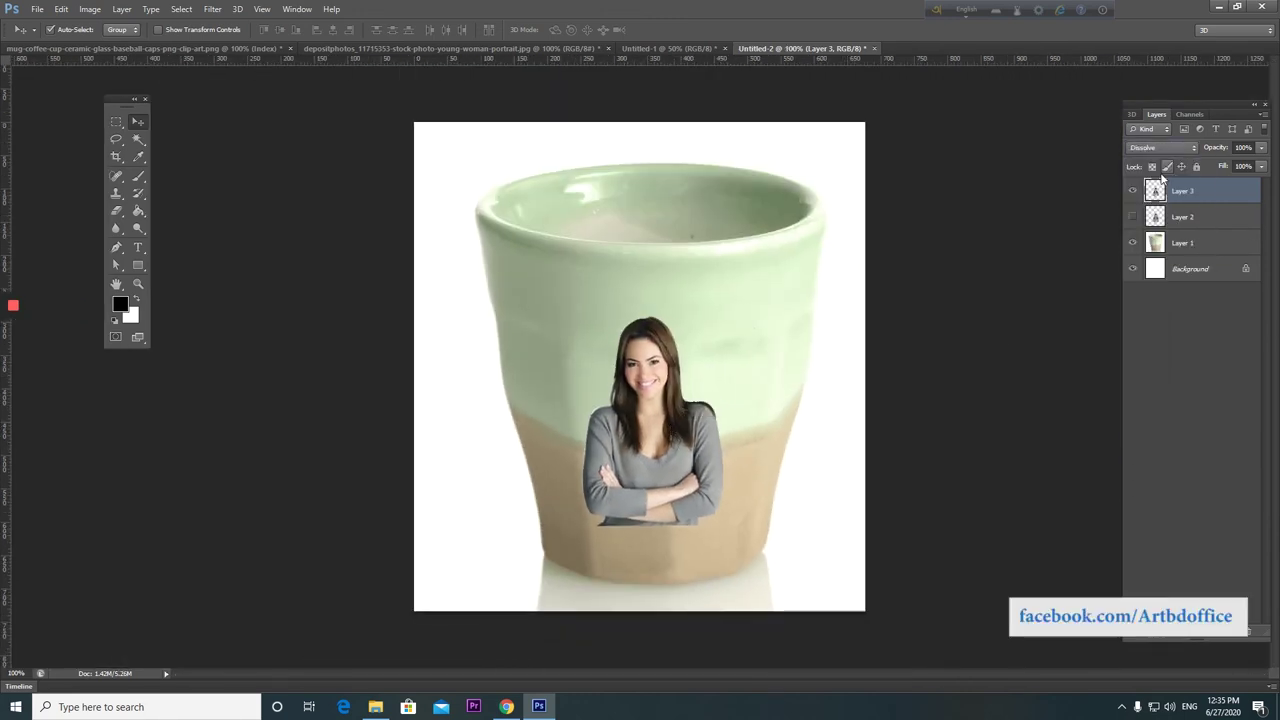
key(shift+plus)
key(shift+plus)
key(shift+plus)
key(shift+plus)
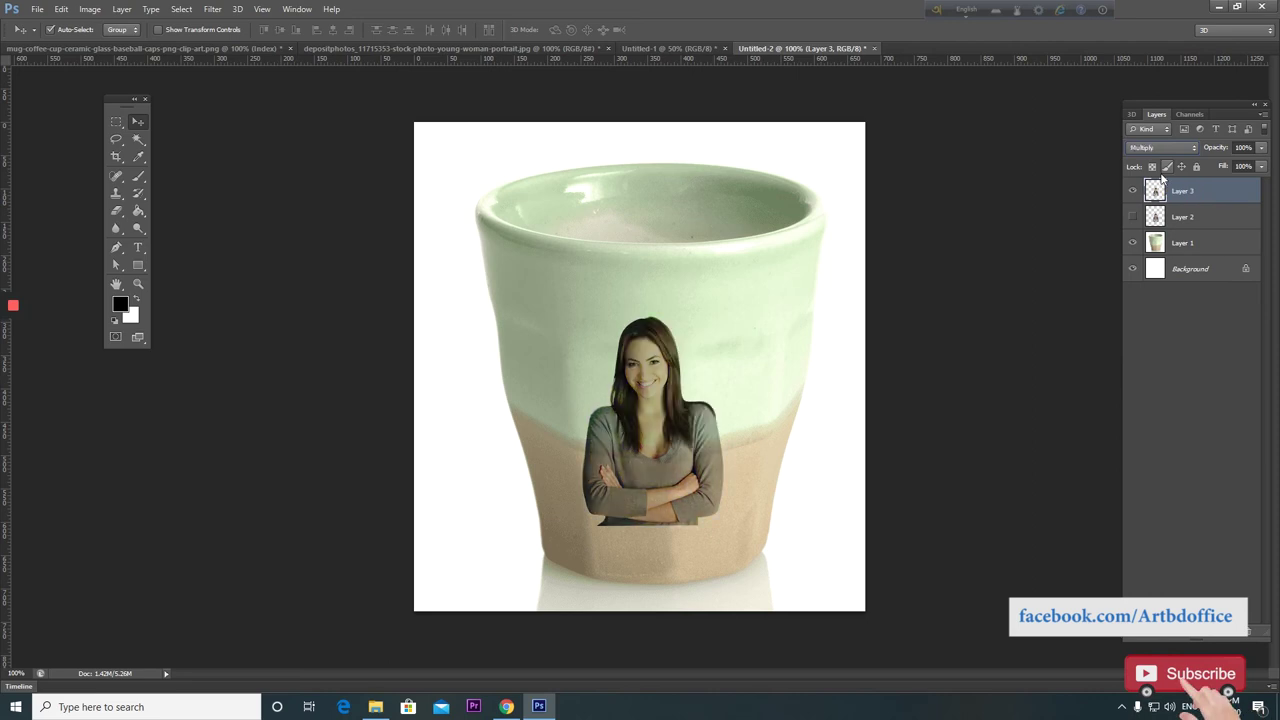
key(shift+minus)
key(shift+plus)
key(shift+plus)
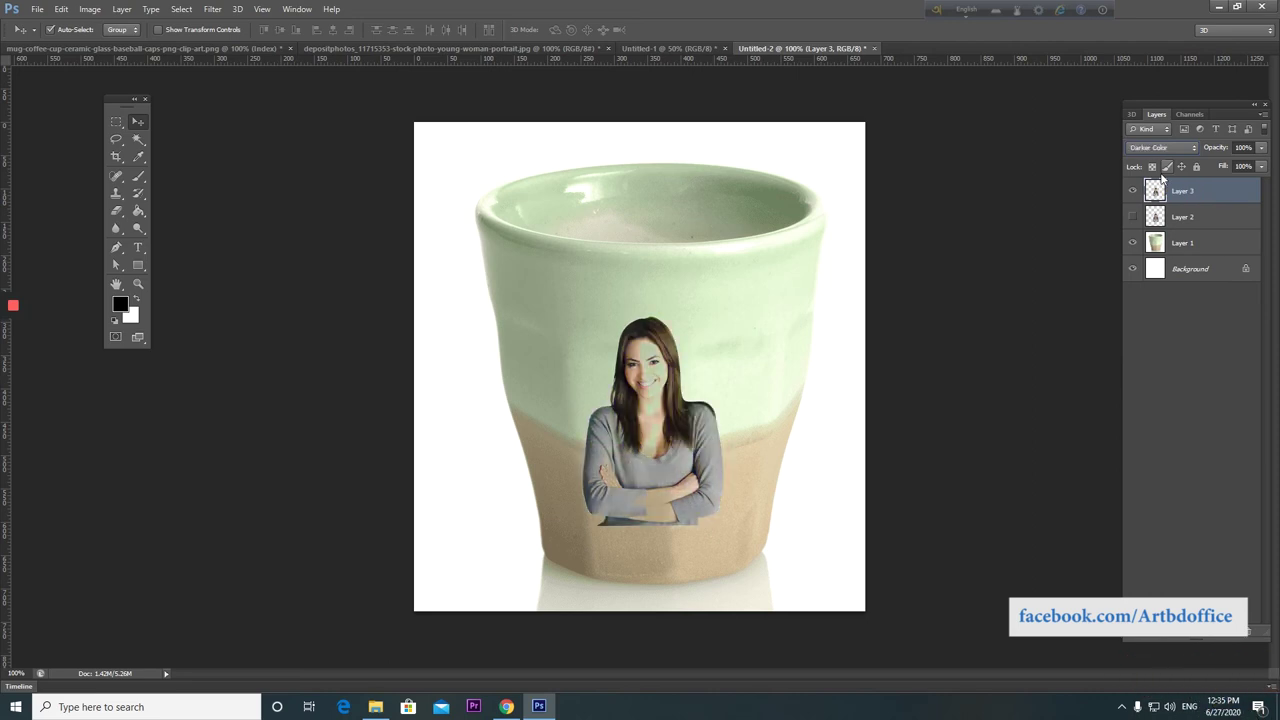
key(shift+plus)
key(shift+plus)
key(shift+plus)
key(shift+plus)
key(shift+plus)
key(shift+plus)
key(shift+plus)
key(shift+plus)
key(shift+plus)
key(shift+plus)
key(shift+plus)
key(shift+plus)
key(shift+plus)
key(shift+plus)
key(shift+plus)
key(shift+plus)
key(shift+plus)
key(shift+plus)
key(shift+plus)
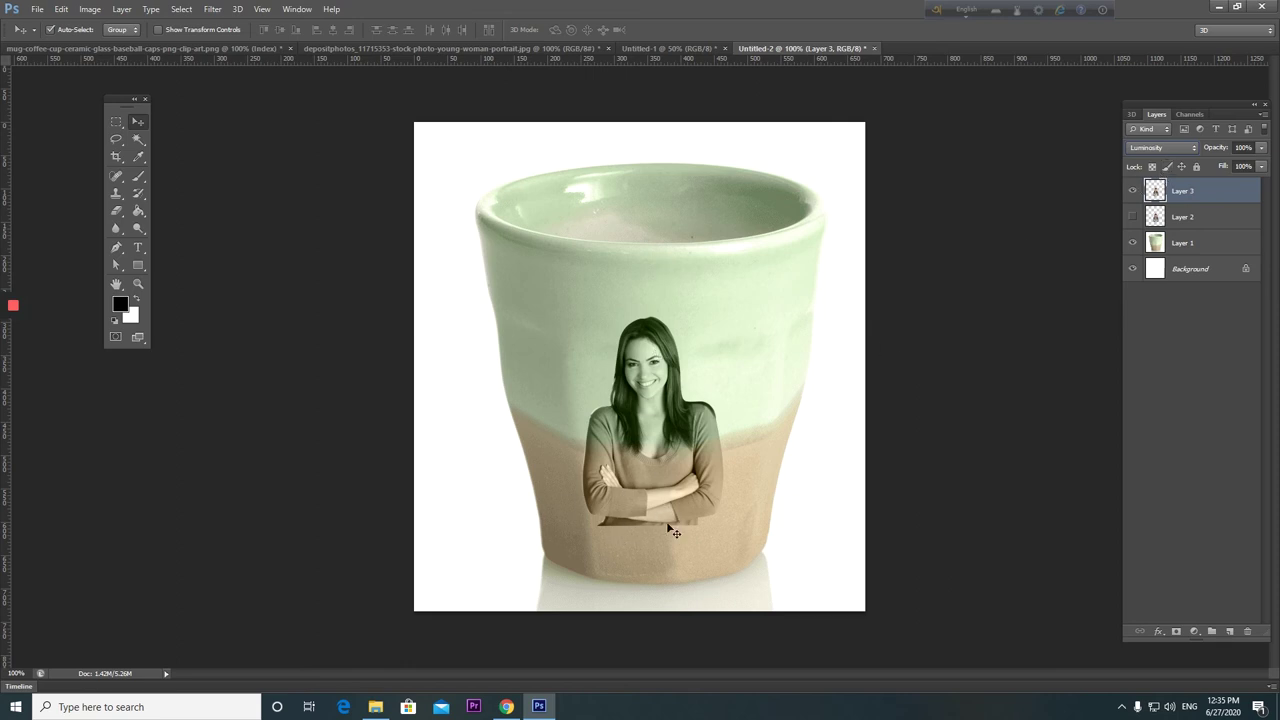
scroll(735, 517, up, 1)
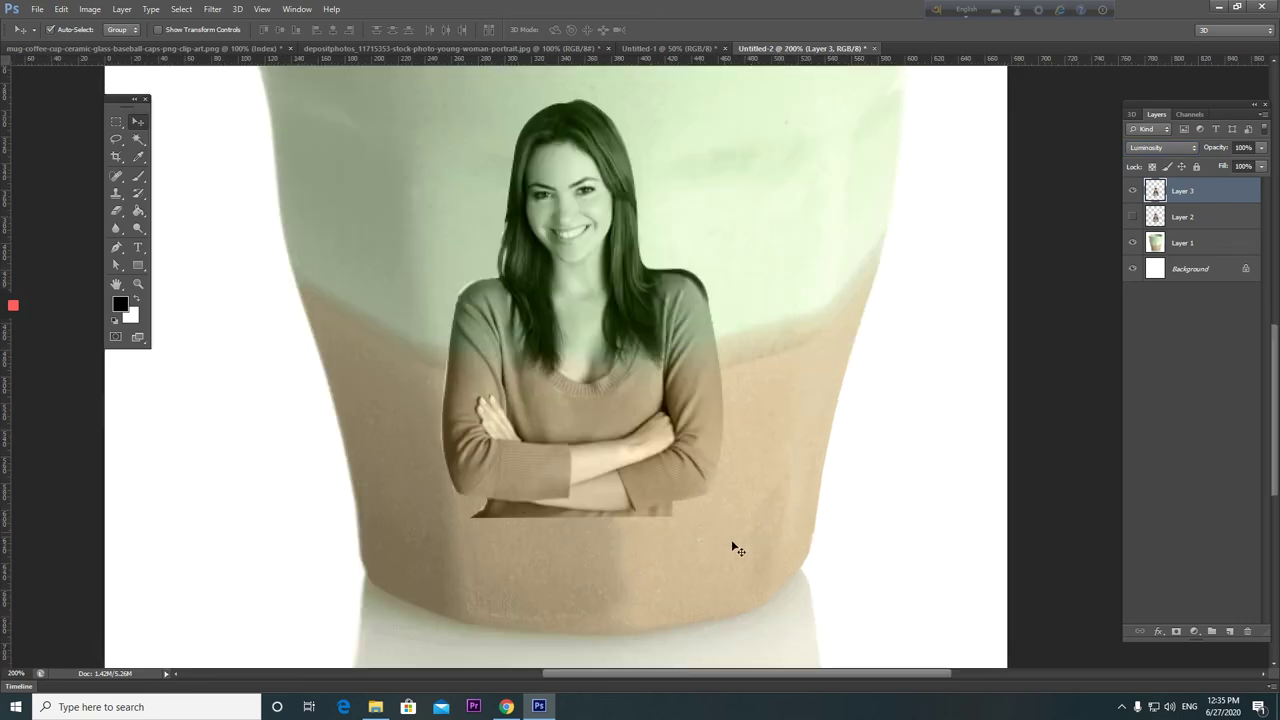
Erase along the sweater's bottom edge with a soft 85 px Eraser at 34% opacity.
click(116, 211)
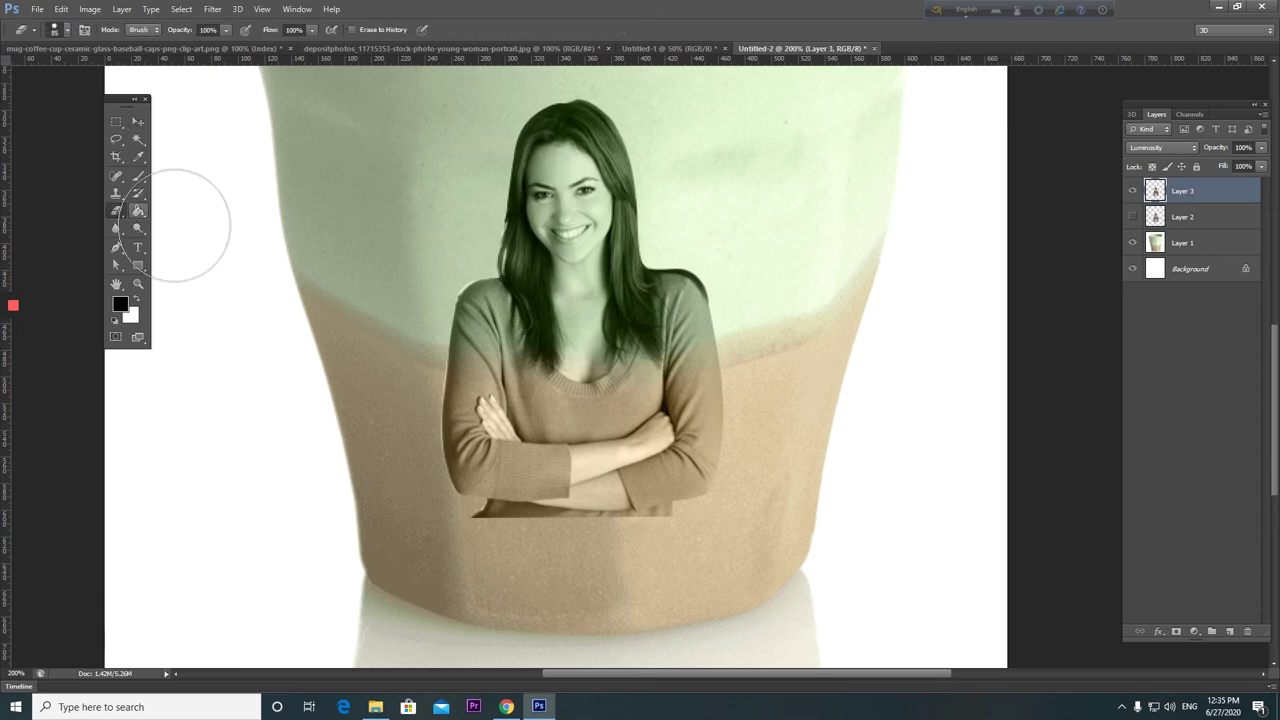
right_click(678, 470)
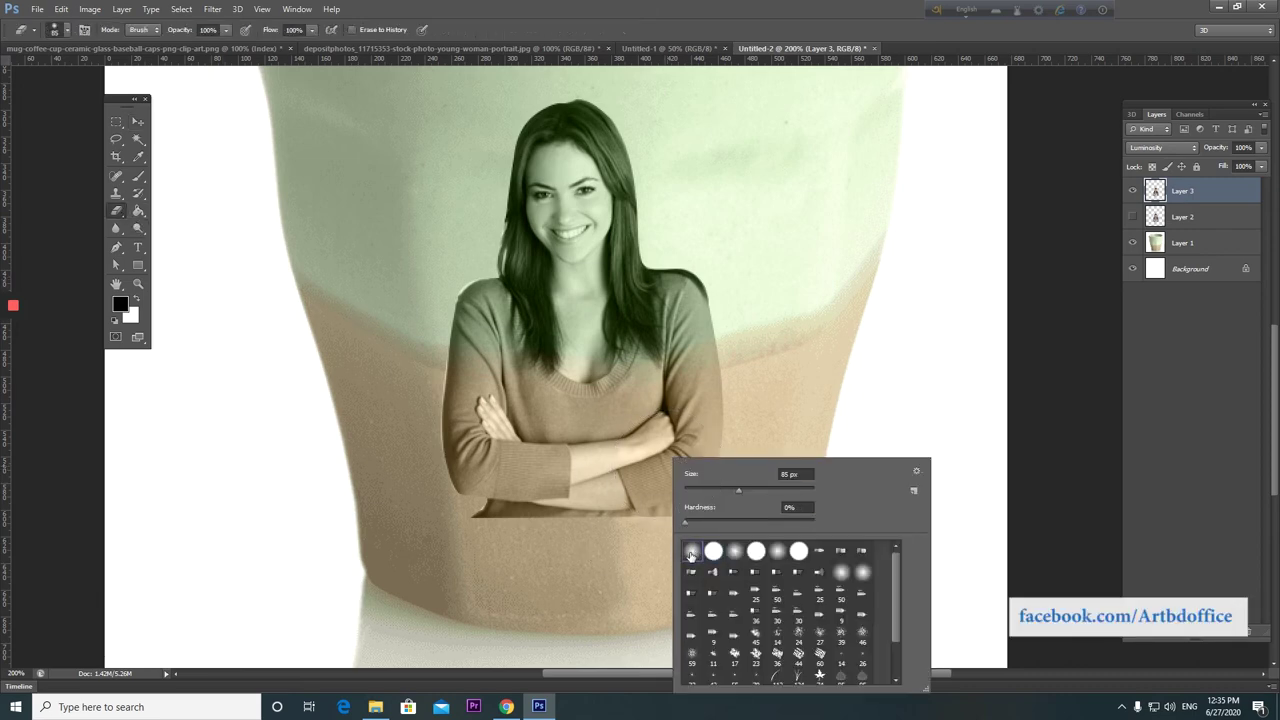
click(225, 30)
drag(232, 48, 177, 49)
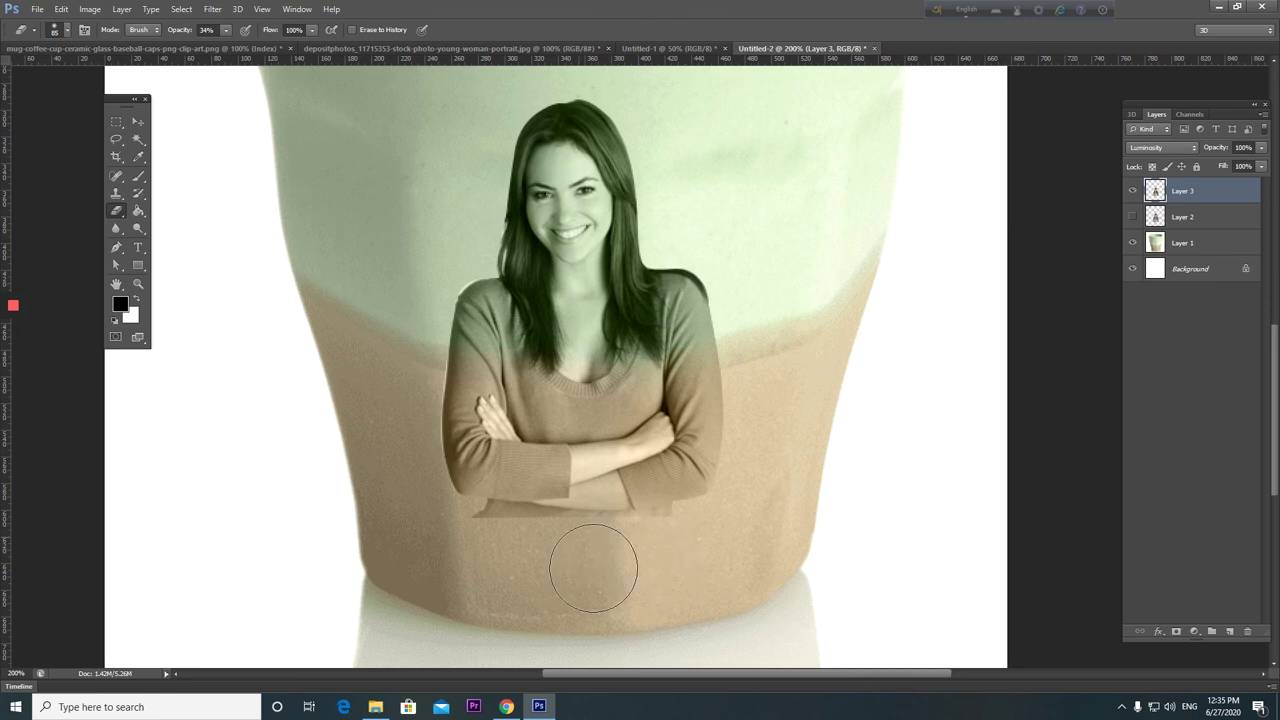
right_click(565, 505)
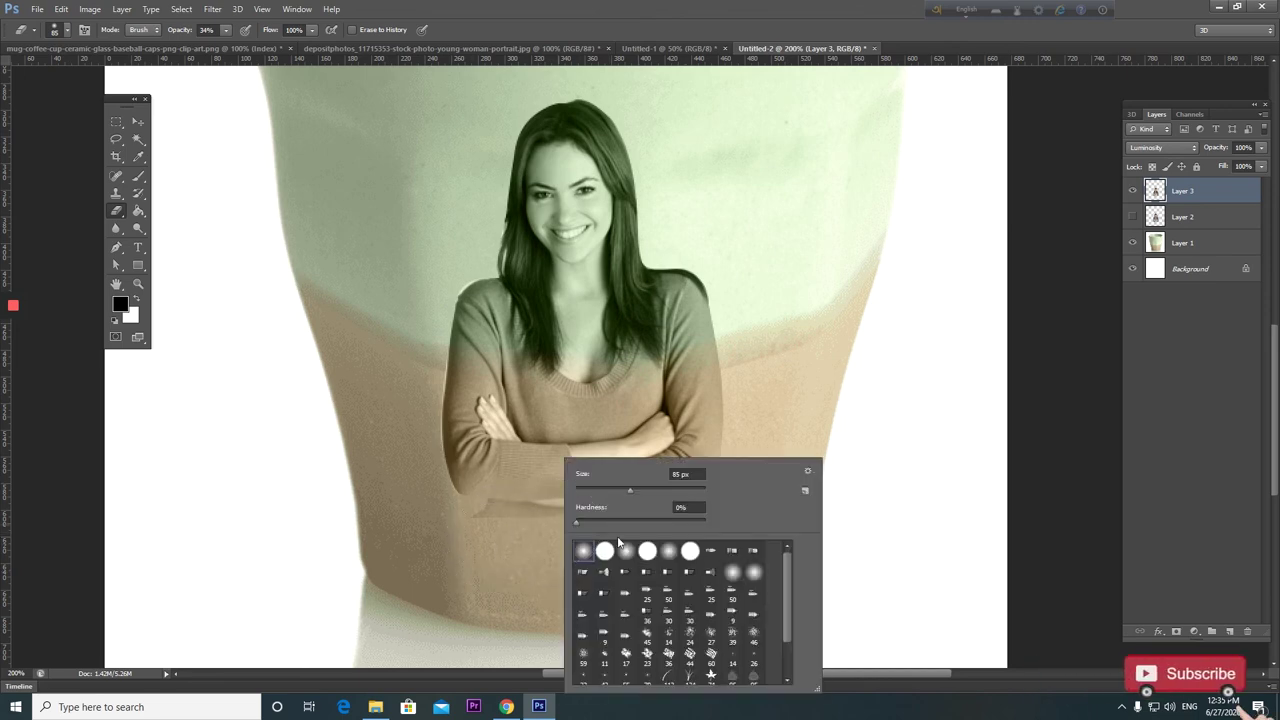
key(Return)
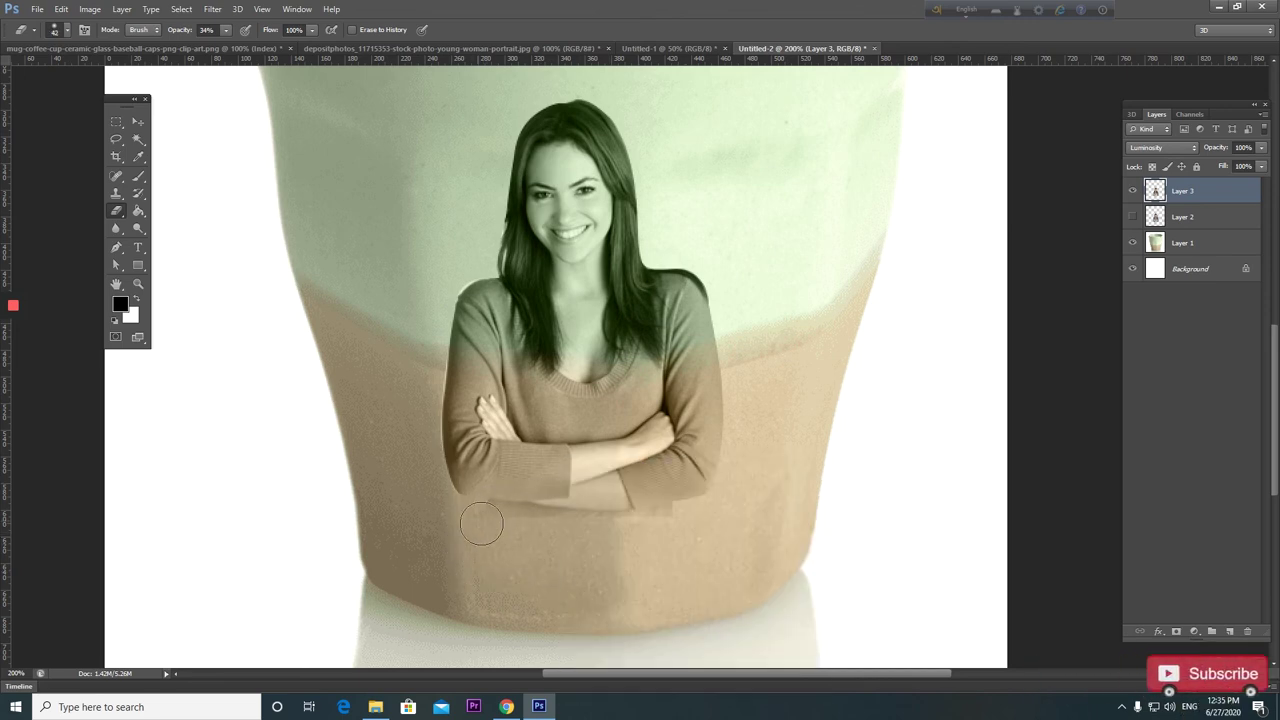
mouse_move(533, 521)
mouse_down()
mouse_move(505, 531)
mouse_move(703, 551)
mouse_move(643, 543)
mouse_move(669, 529)
mouse_move(694, 556)
mouse_move(474, 531)
mouse_move(686, 534)
mouse_up()
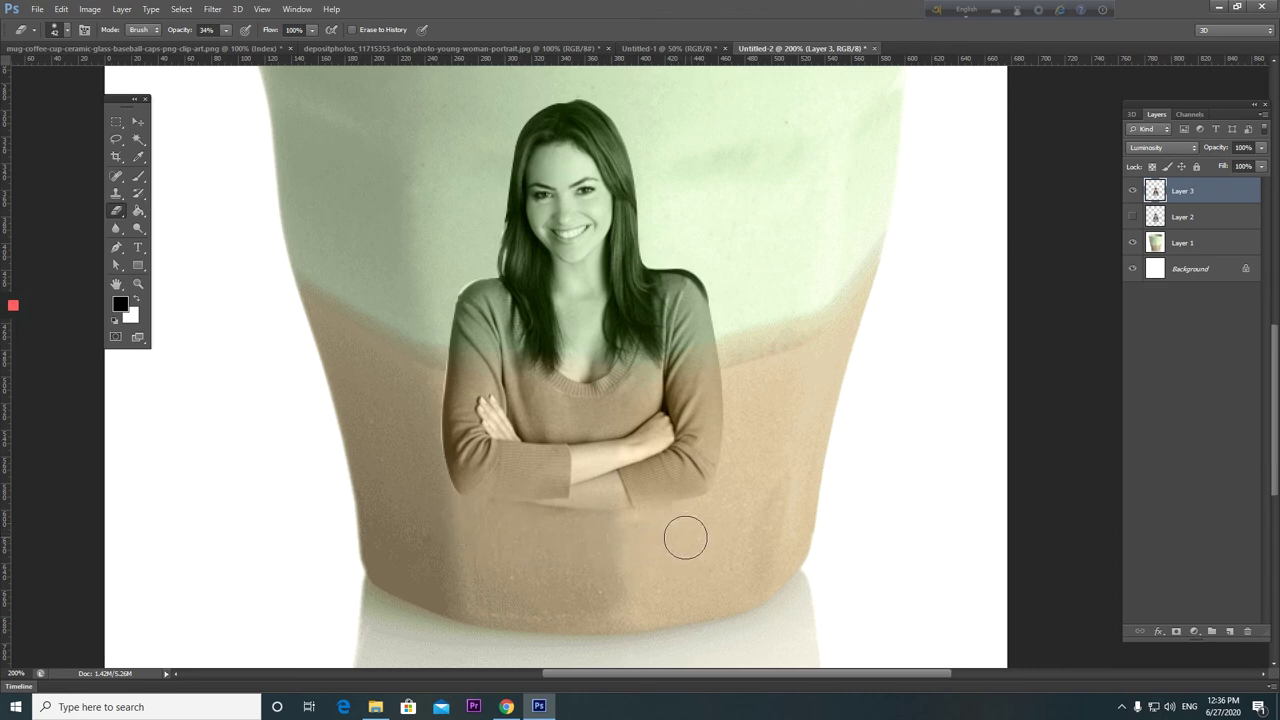
key(v)
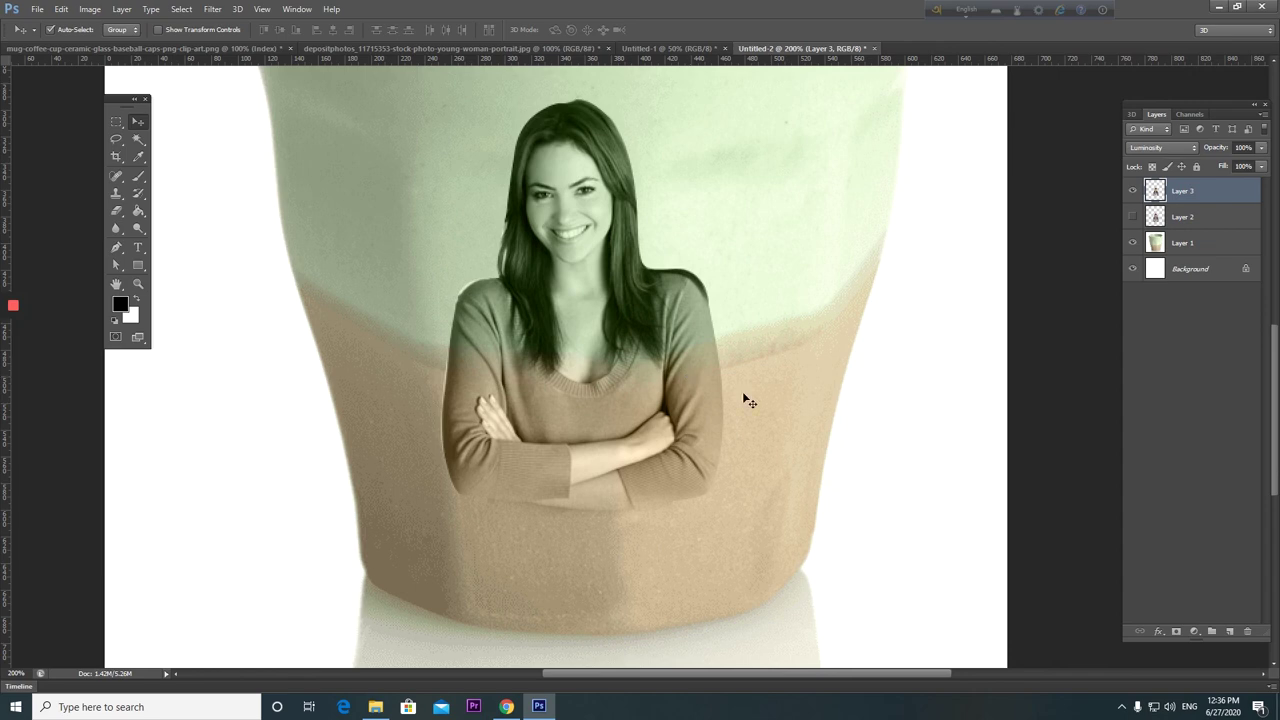
click(742, 391)
key(ctrl+minus)
key(ctrl+minus)
key(ctrl+minus)
click(650, 377)
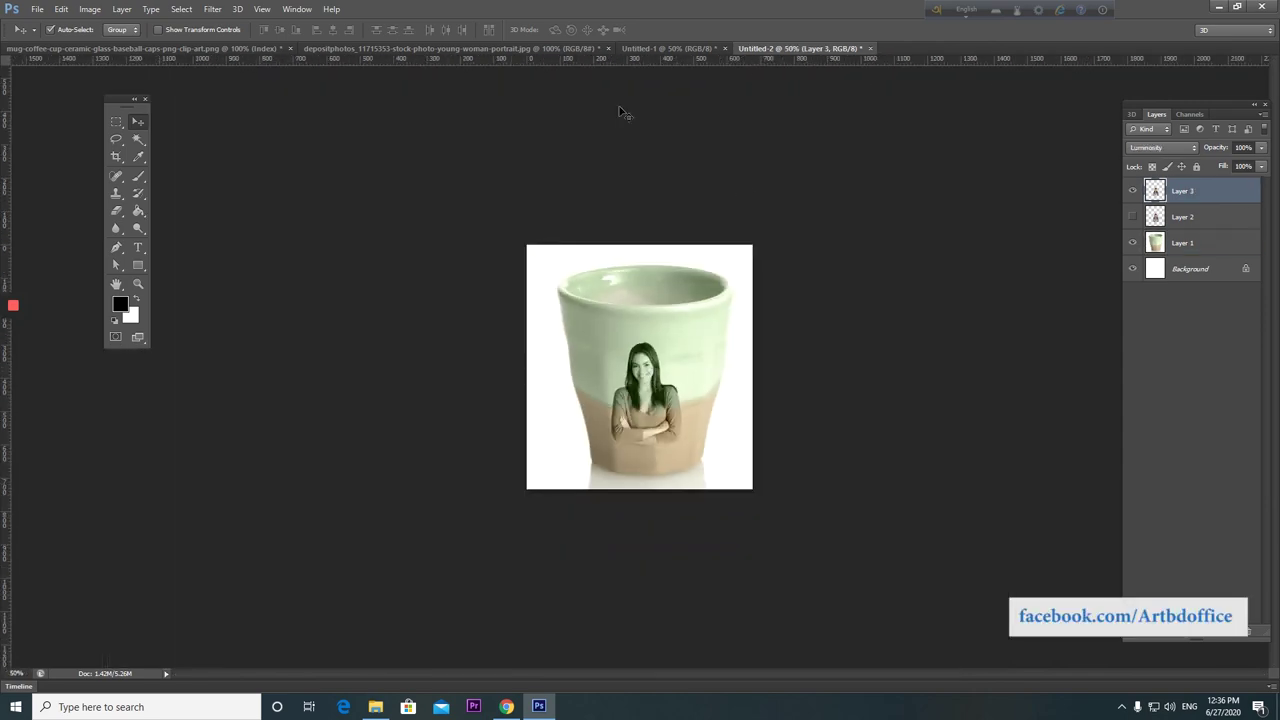
key(ctrl+plus)
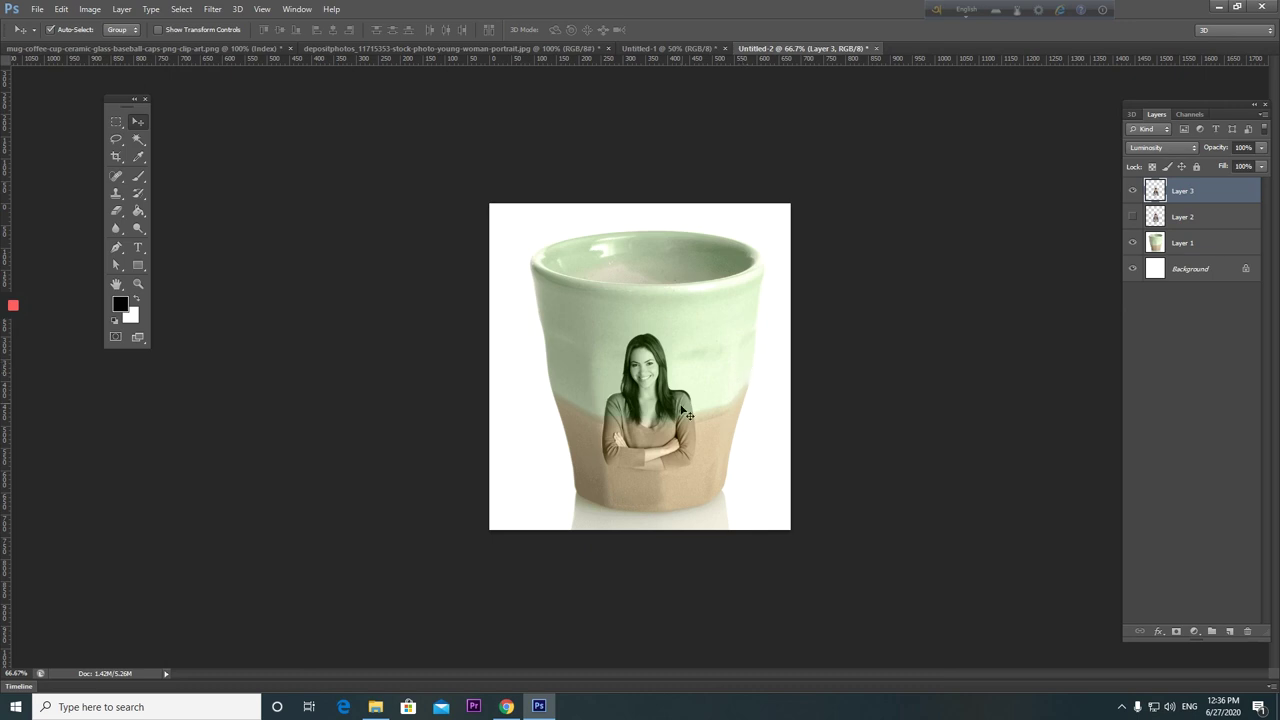
key(ctrl+plus)
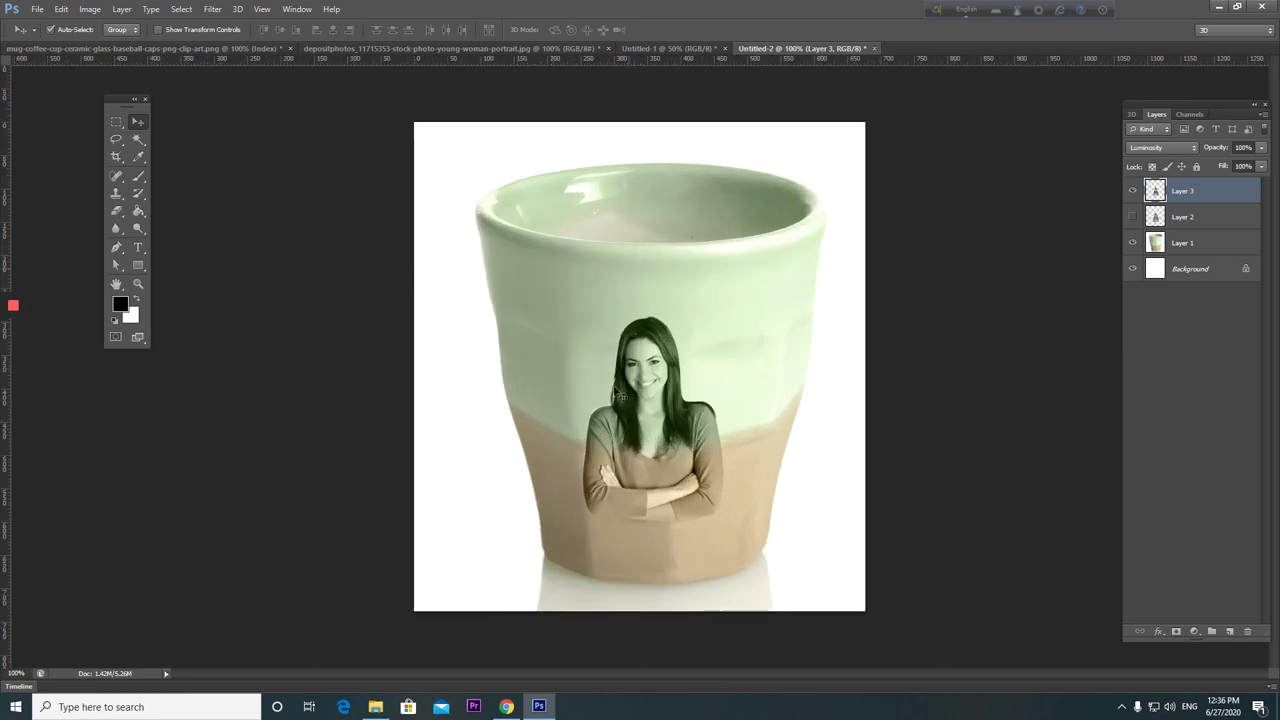